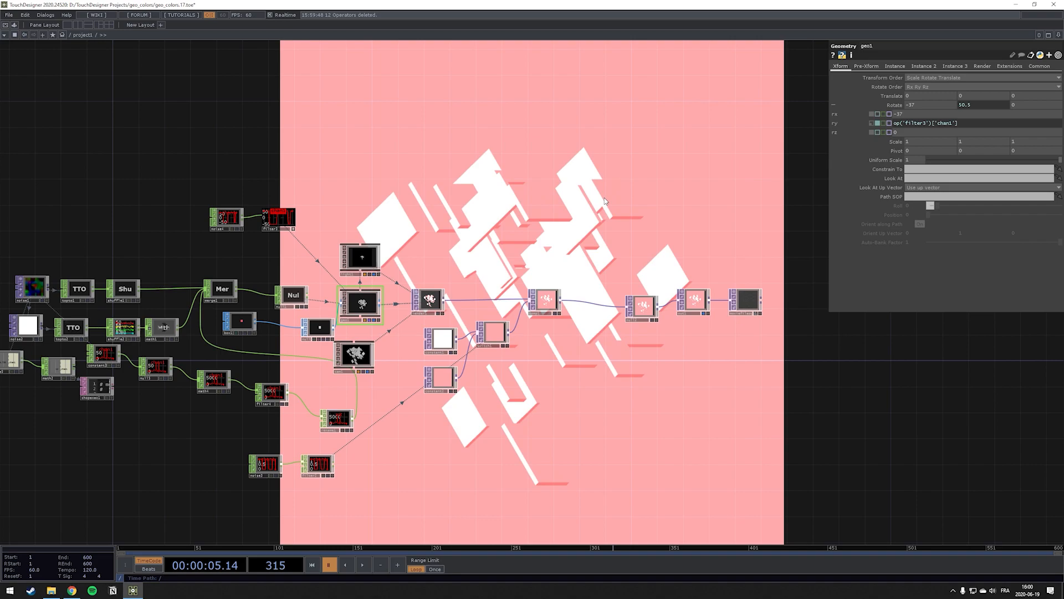
# Play and pause the finished example animation, and enter the empty project2 network
pyautogui.press('space')
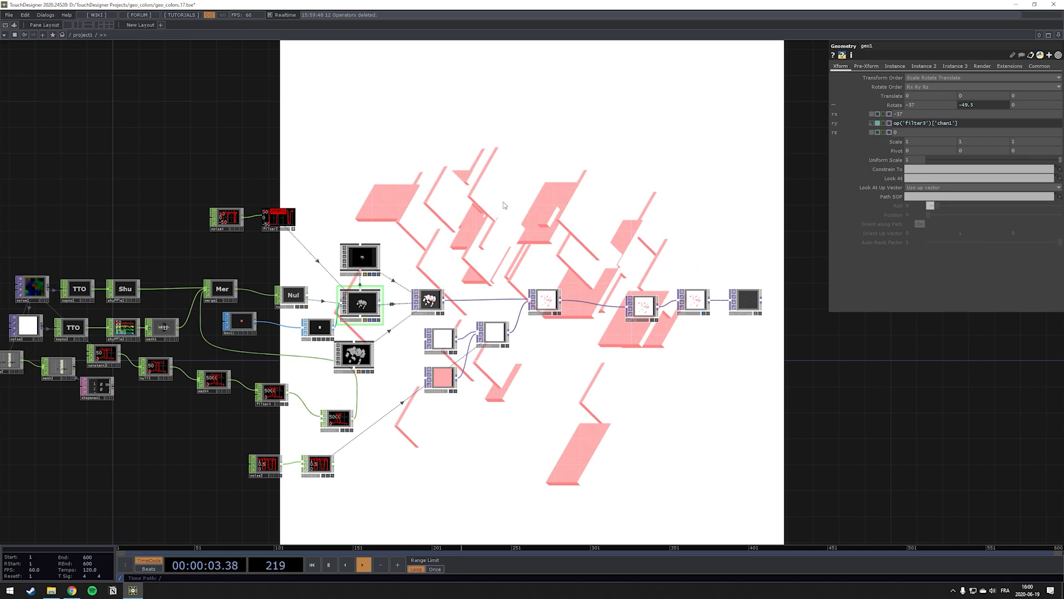
pyautogui.press('space')
pyautogui.scroll(-5, 503, 206)
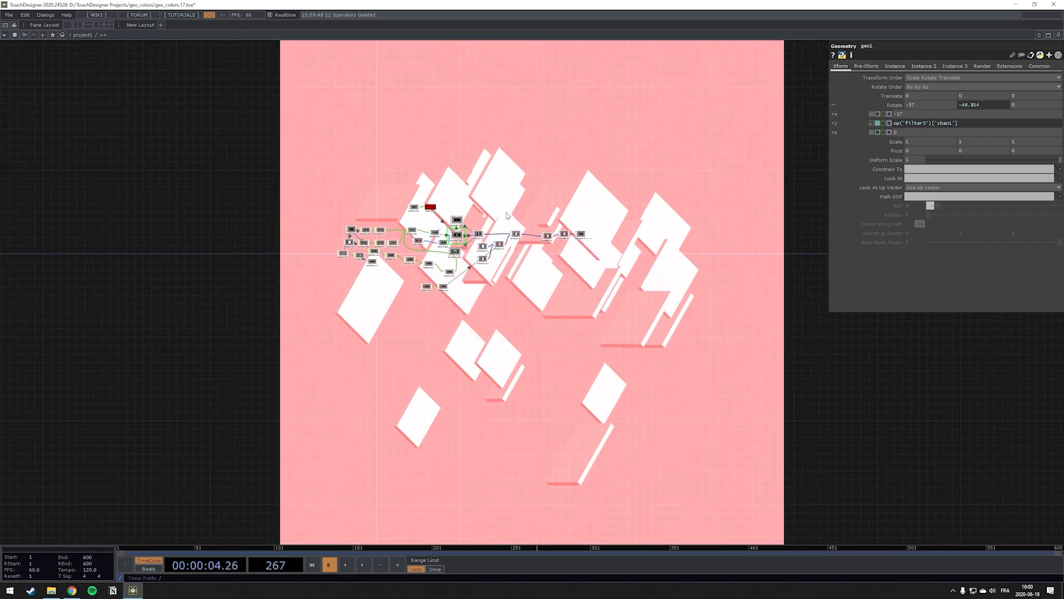
pyautogui.scroll(-3, 506, 212)
pyautogui.scroll(6, 526, 288)
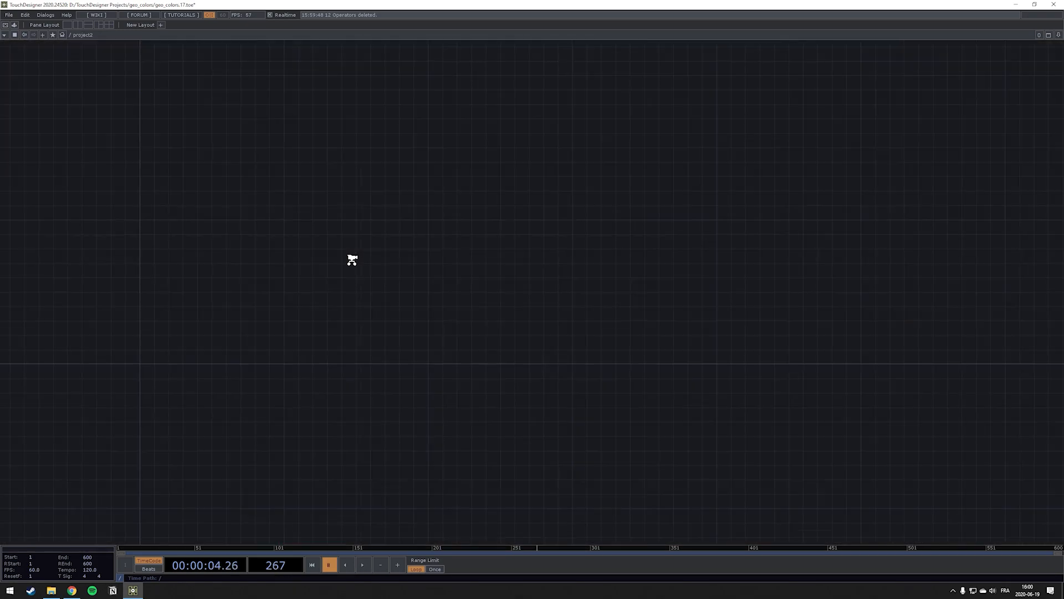
pyautogui.press('Tab')
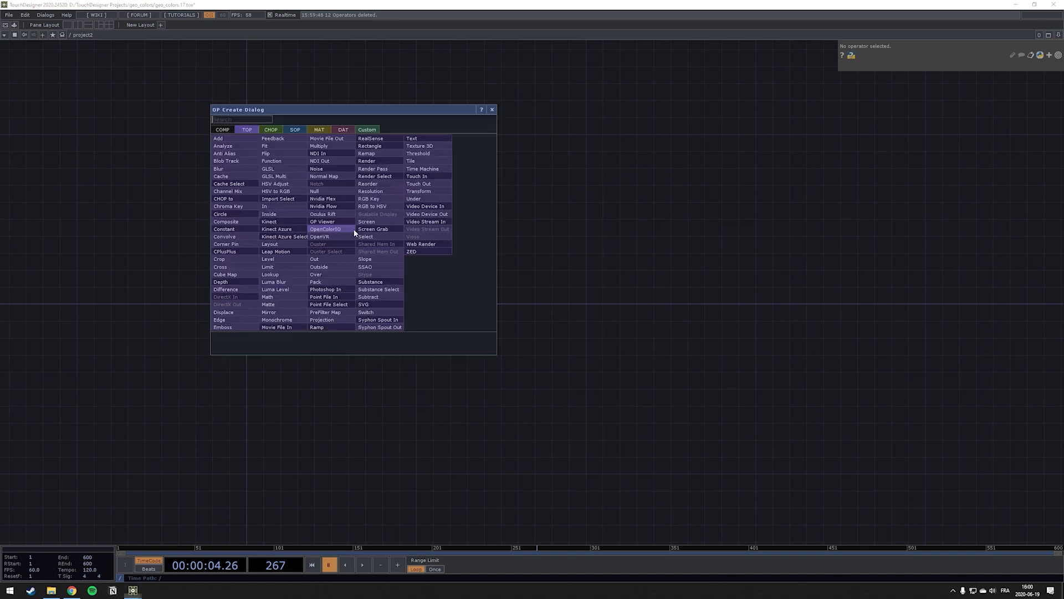
pyautogui.click(297, 138)
pyautogui.press('Escape')
# Add a Box SOP to the empty project2 network
pyautogui.press('Tab')
pyautogui.click(241, 63)
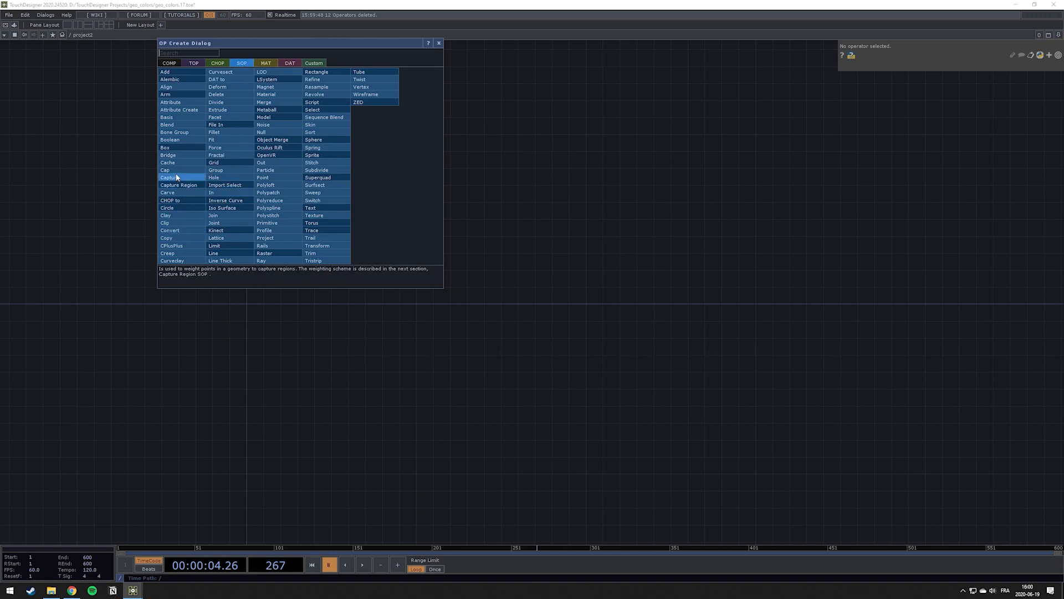
pyautogui.click(178, 149)
pyautogui.click(406, 319)
pyautogui.scroll(3, 415, 310)
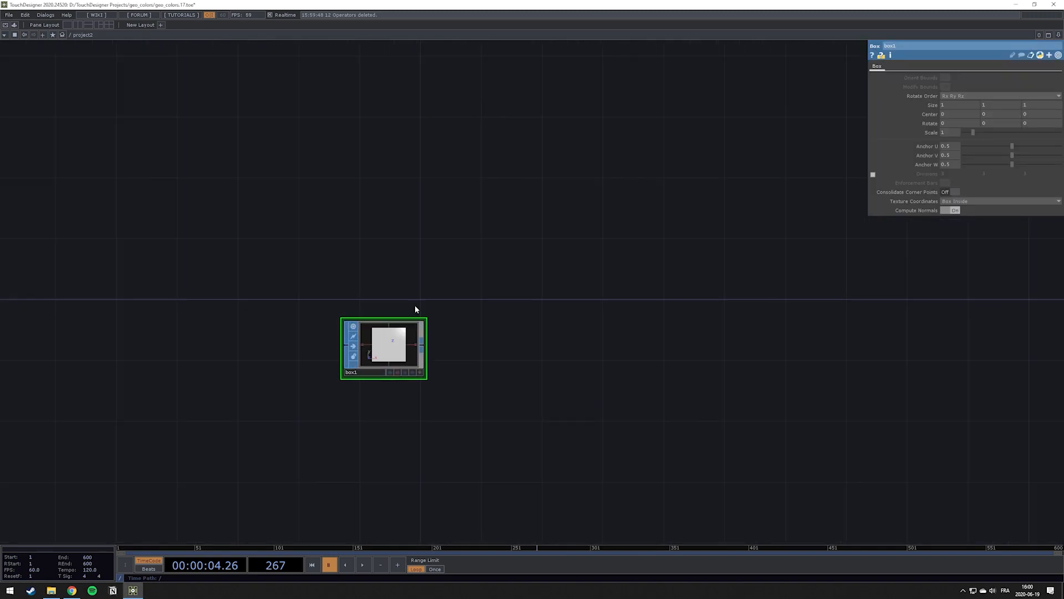
pyautogui.moveTo(493, 360); pyautogui.dragTo(594, 333)
pyautogui.scroll(-3, 584, 342)
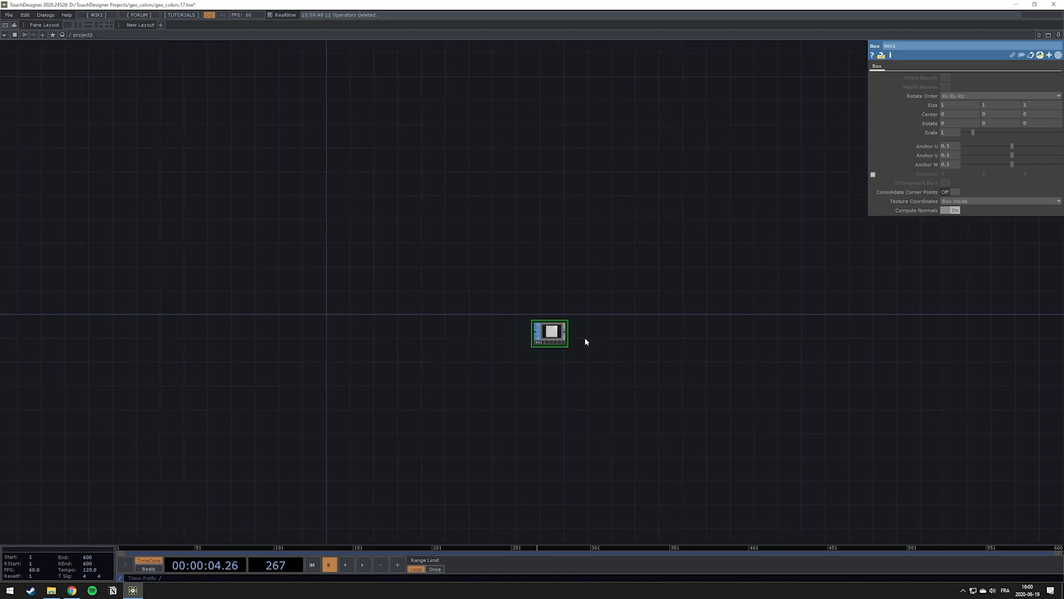
pyautogui.hotkey('ctrl', 'v')
pyautogui.hotkey('ctrl', 'z')
pyautogui.scroll(3, 373, 289)
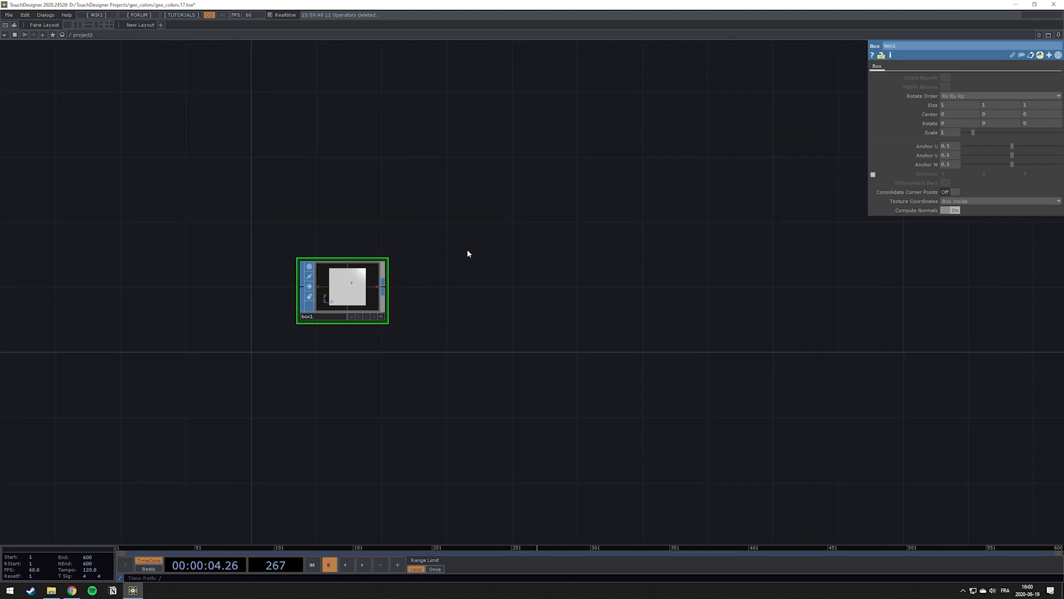
# Add a Geometry COMP fed by the output of the box
pyautogui.rightClick(382, 288)
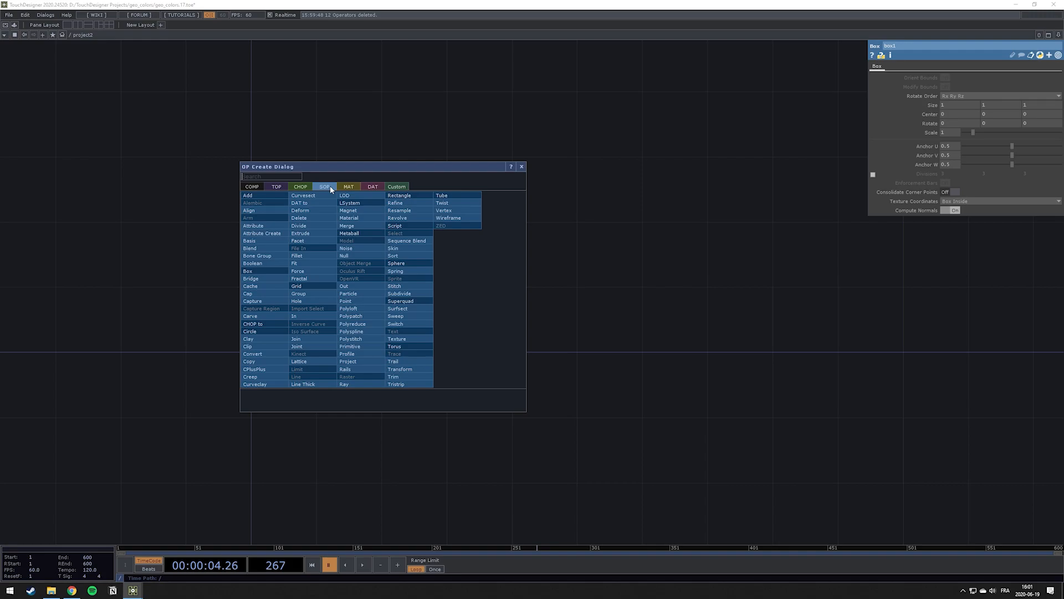
pyautogui.click(250, 186)
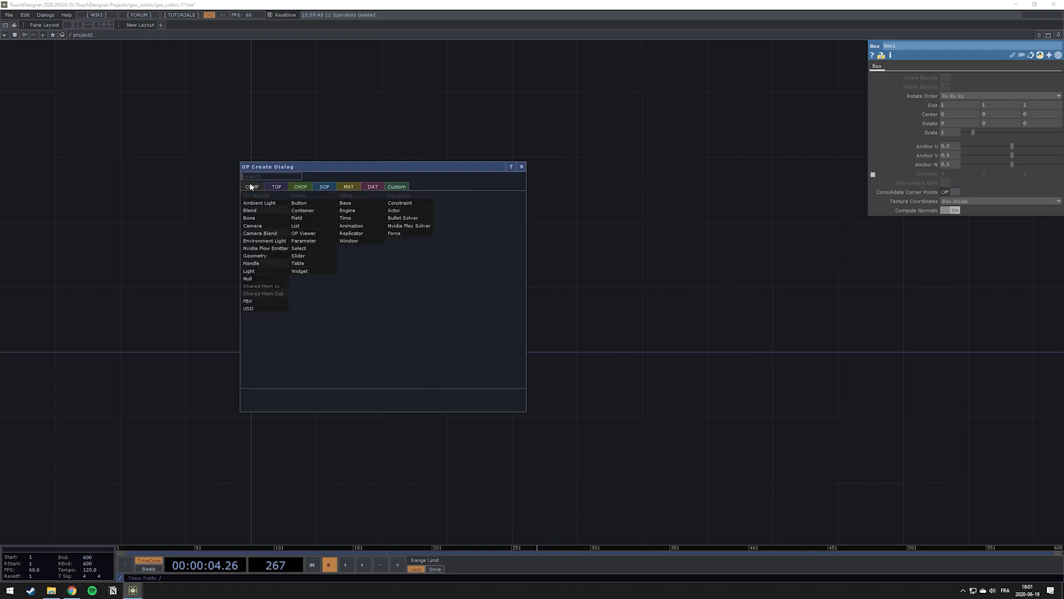
pyautogui.click(264, 255)
pyautogui.click(528, 264)
# Place a Camera COMP above the geometry and a Light COMP below it
pyautogui.press('Tab')
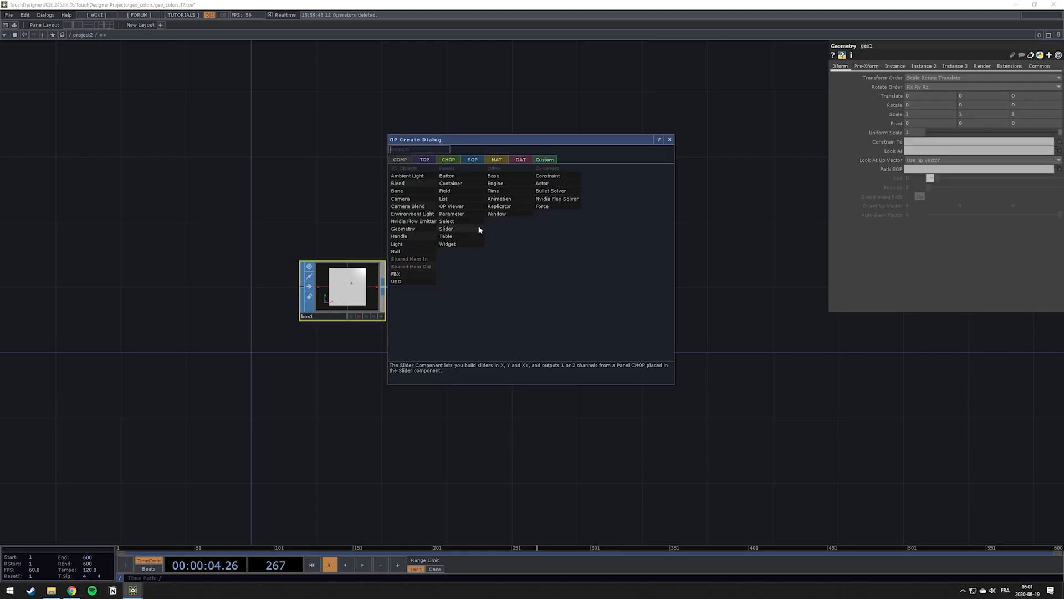
pyautogui.click(411, 199)
pyautogui.click(531, 130)
pyautogui.press('Tab')
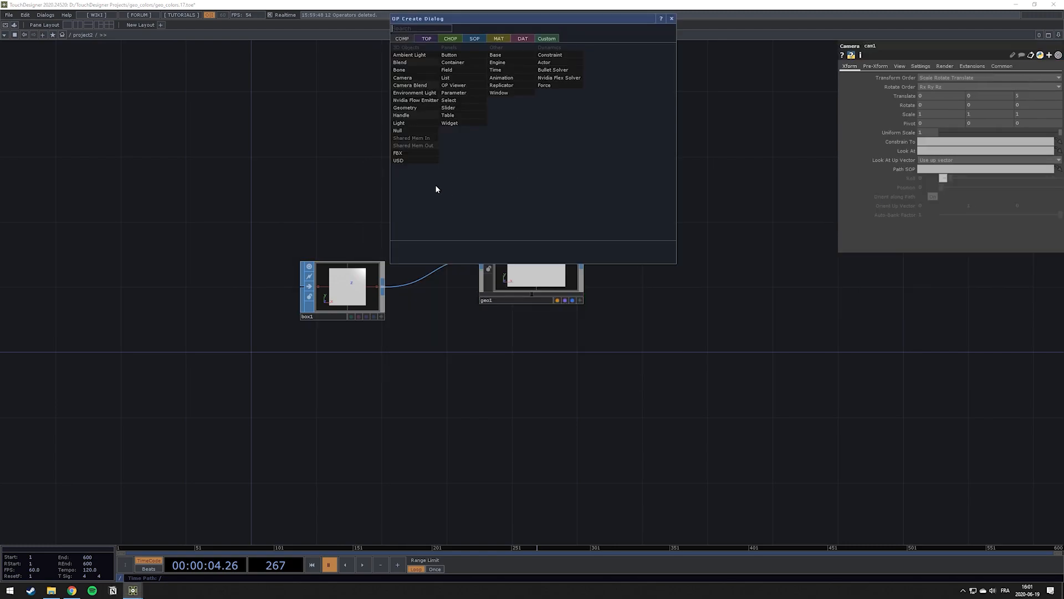
pyautogui.click(410, 126)
pyautogui.click(534, 372)
# Add a Render TOP beside the camera, geometry and light
pyautogui.press('Tab')
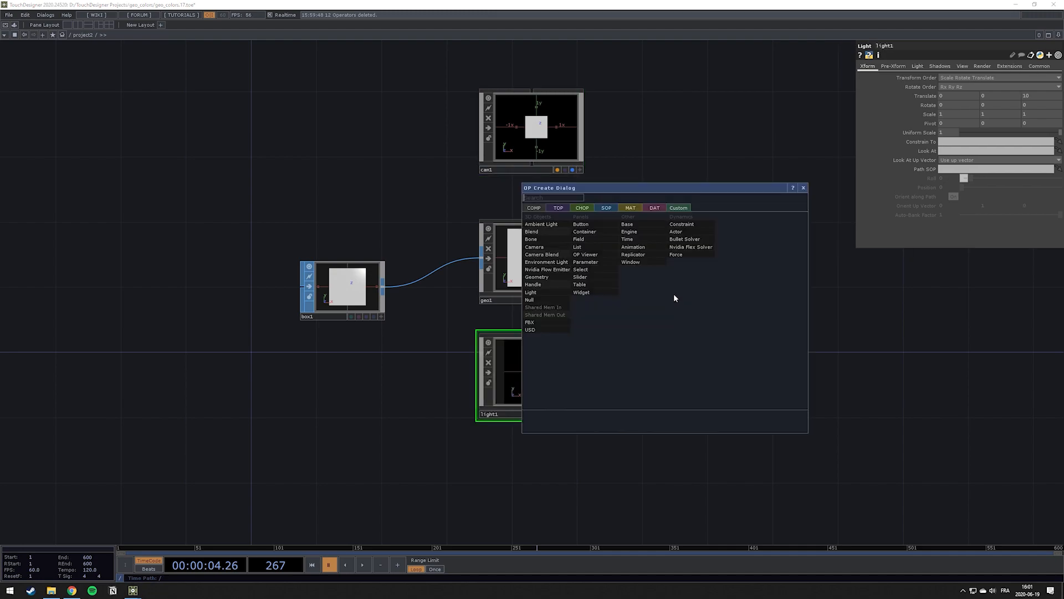
pyautogui.click(558, 208)
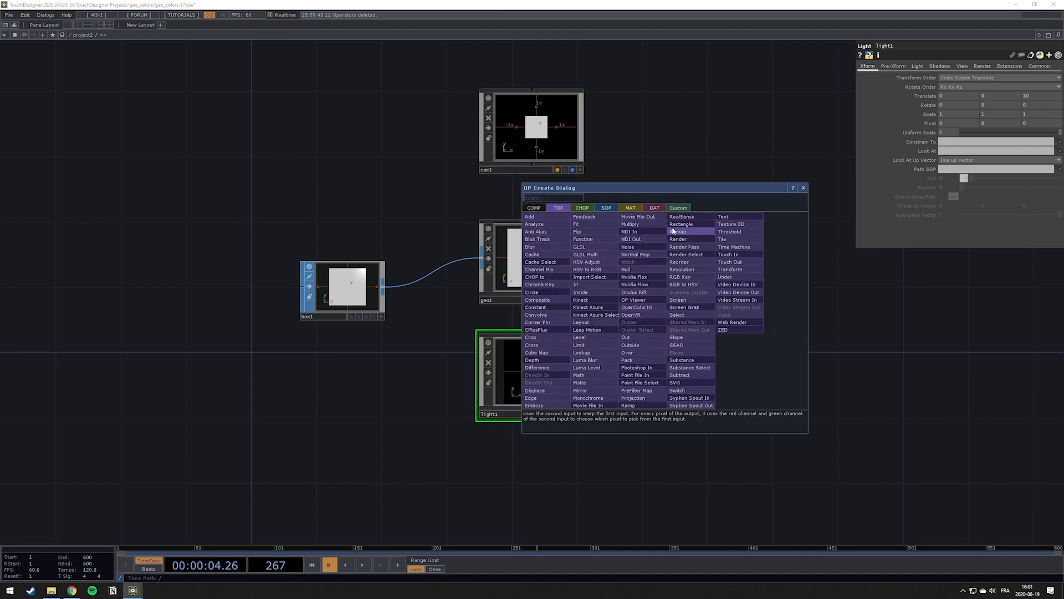
pyautogui.click(692, 240)
pyautogui.click(720, 266)
pyautogui.moveTo(893, 281); pyautogui.dragTo(486, 267)
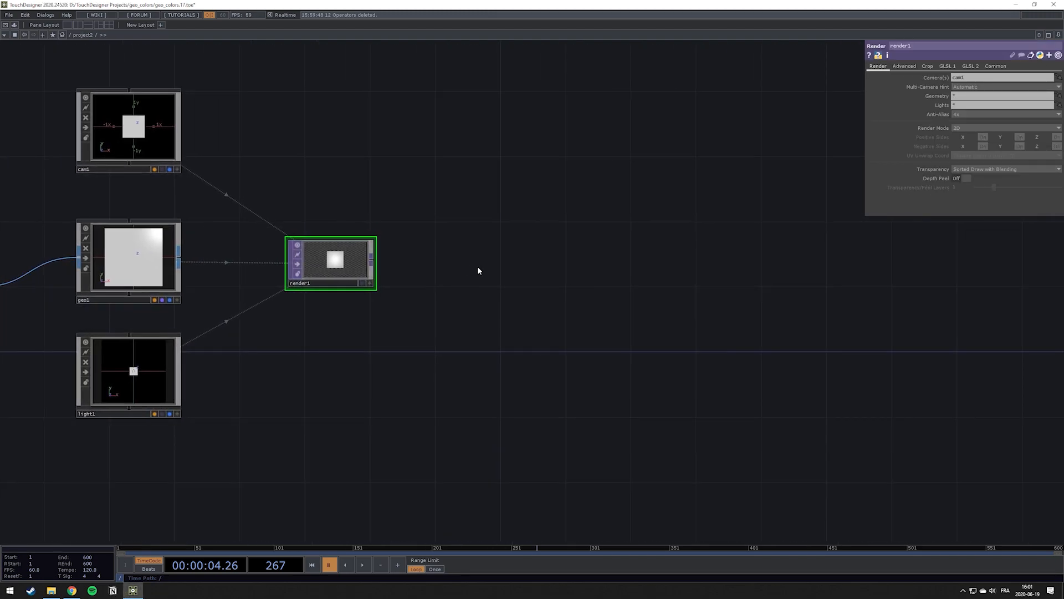
# Connect a Null TOP to the render output and display it as the network background
pyautogui.rightClick(375, 264)
pyautogui.write('nu')
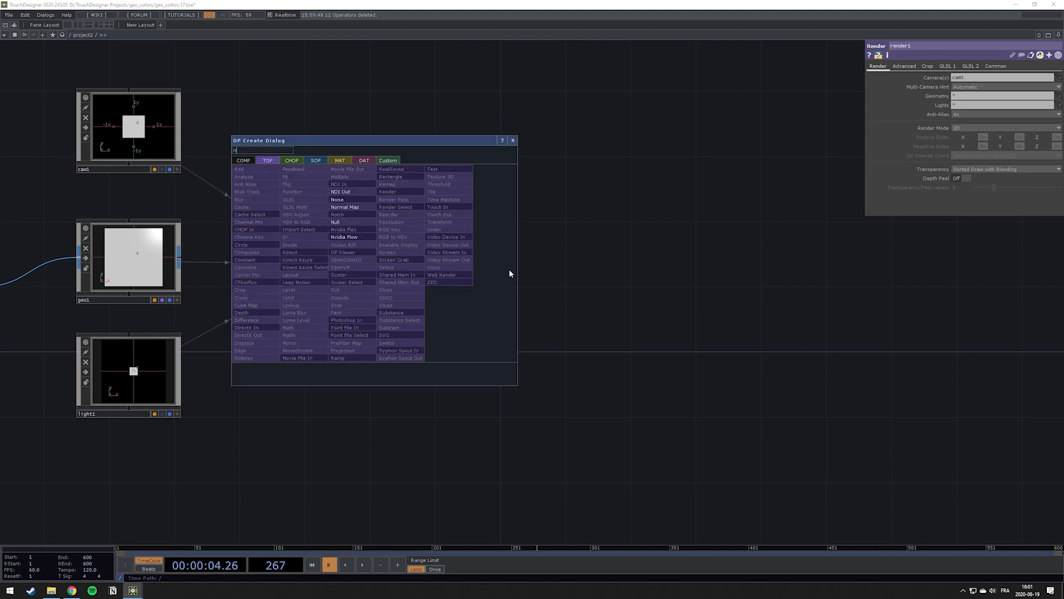
pyautogui.click(369, 223)
pyautogui.click(736, 274)
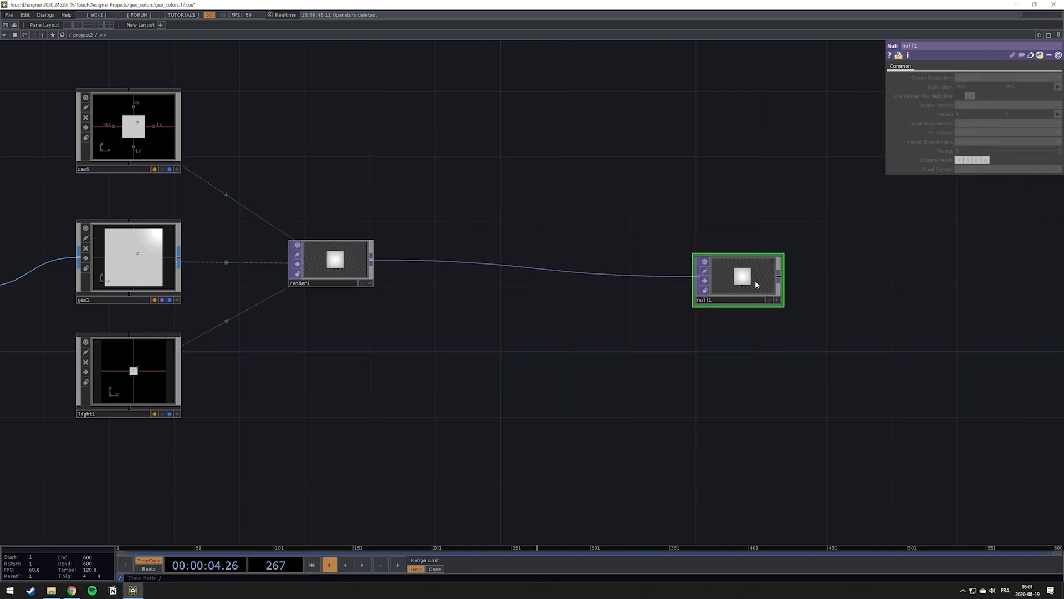
pyautogui.click(769, 299)
# Set the box's size to 0.02 on all three axes
pyautogui.scroll(-5, 487, 326)
pyautogui.scroll(7, 306, 302)
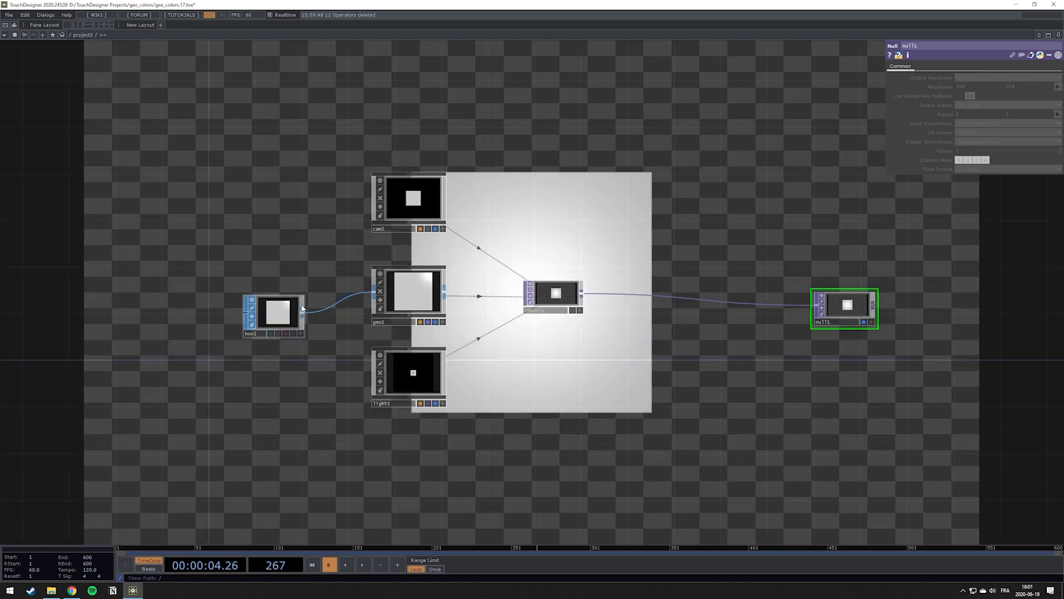
pyautogui.click(281, 303)
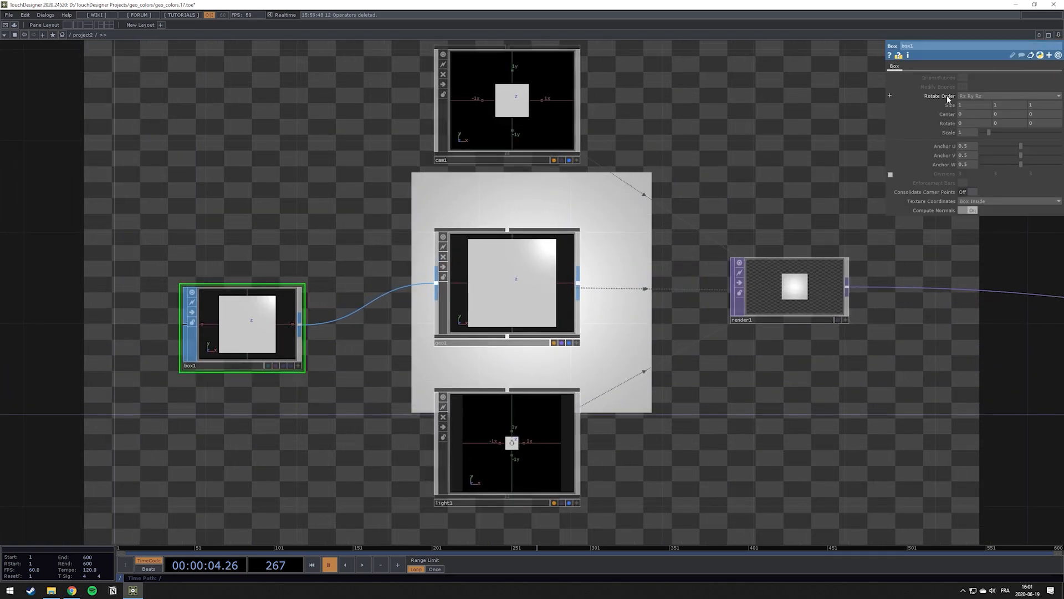
pyautogui.moveTo(947, 105); pyautogui.dragTo(946, 94, button='middle')
pyautogui.scroll(-2, 581, 220)
pyautogui.scroll(4, 730, 238)
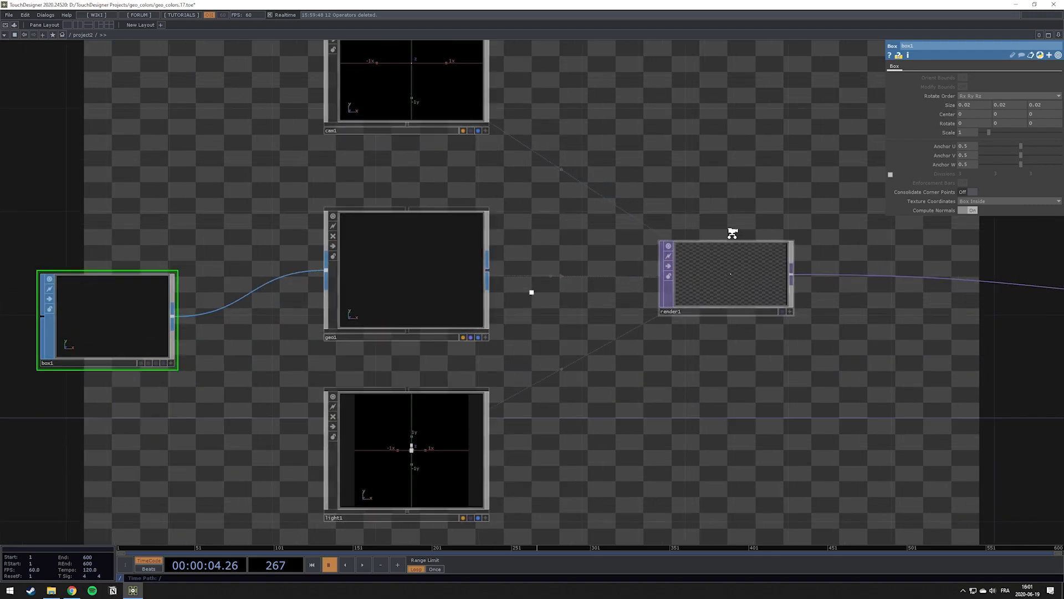
# Add a Noise TOP in the free space above the box
pyautogui.moveTo(589, 293); pyautogui.dragTo(644, 274)
pyautogui.press('Tab')
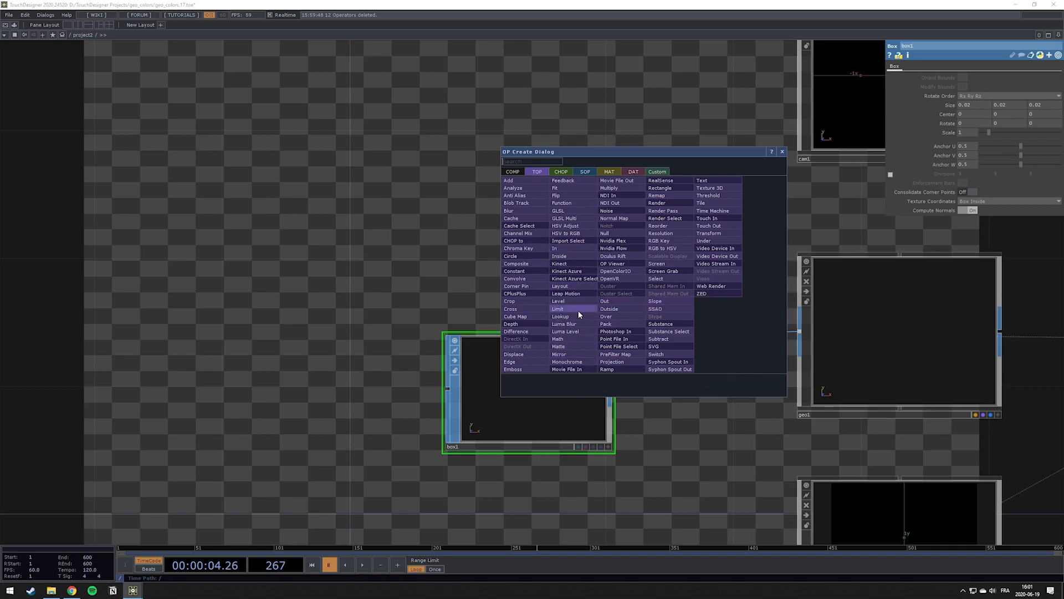
pyautogui.click(629, 212)
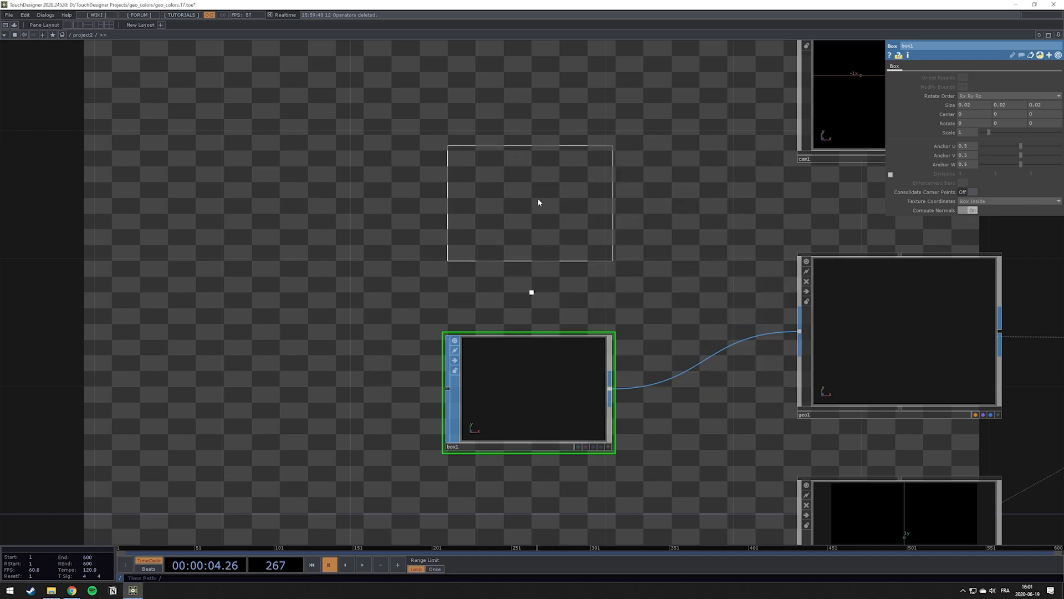
pyautogui.click(529, 160)
pyautogui.moveTo(652, 196); pyautogui.dragTo(571, 242)
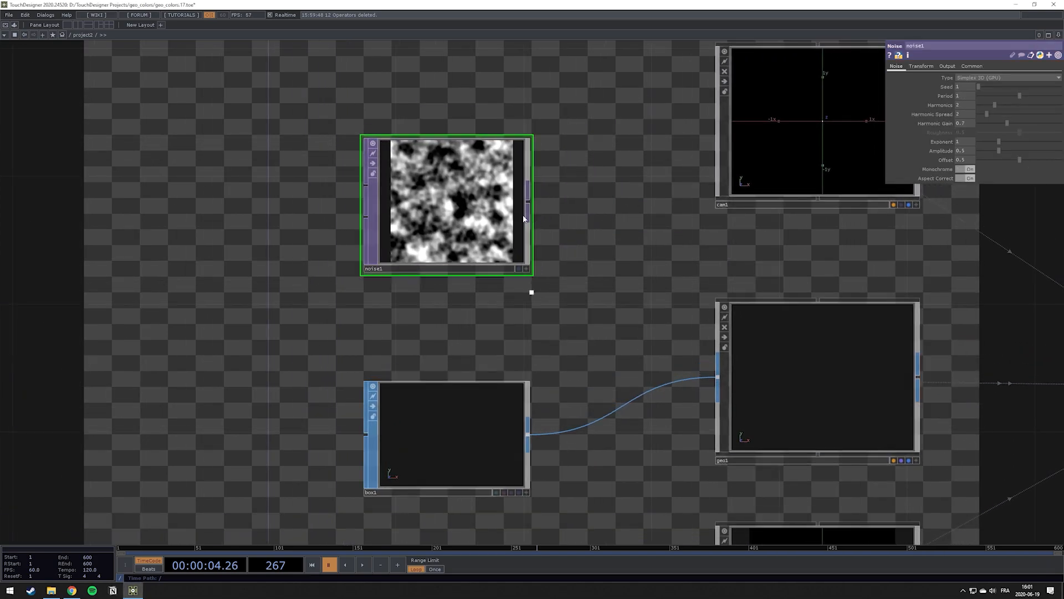
pyautogui.moveTo(502, 212); pyautogui.dragTo(442, 192)
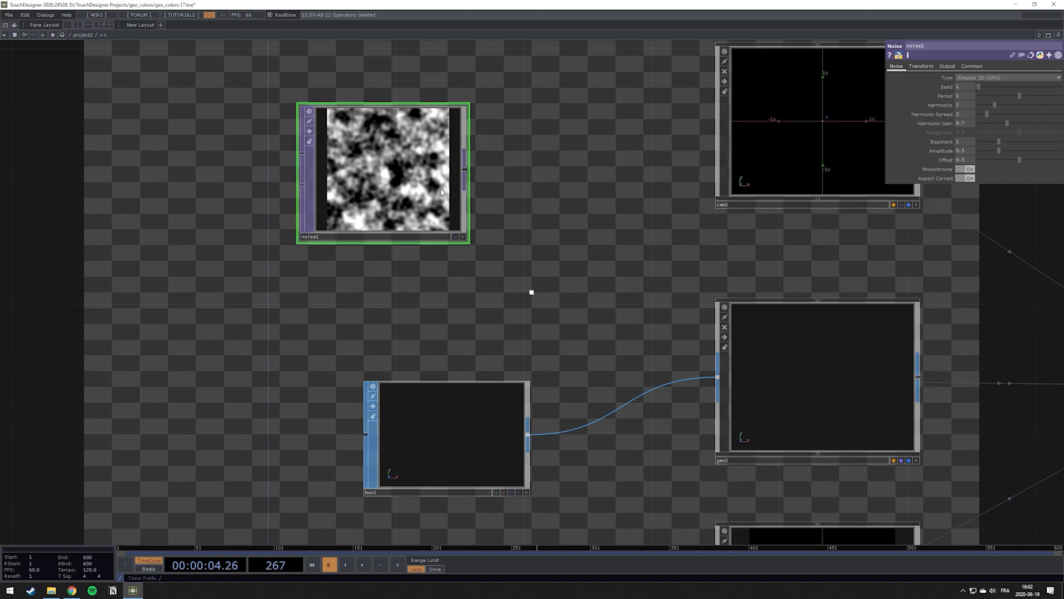
# Set the noise texture's resolution to 6 by 6 and its pixel format to 32-bit float (RGBA)
pyautogui.click(970, 67)
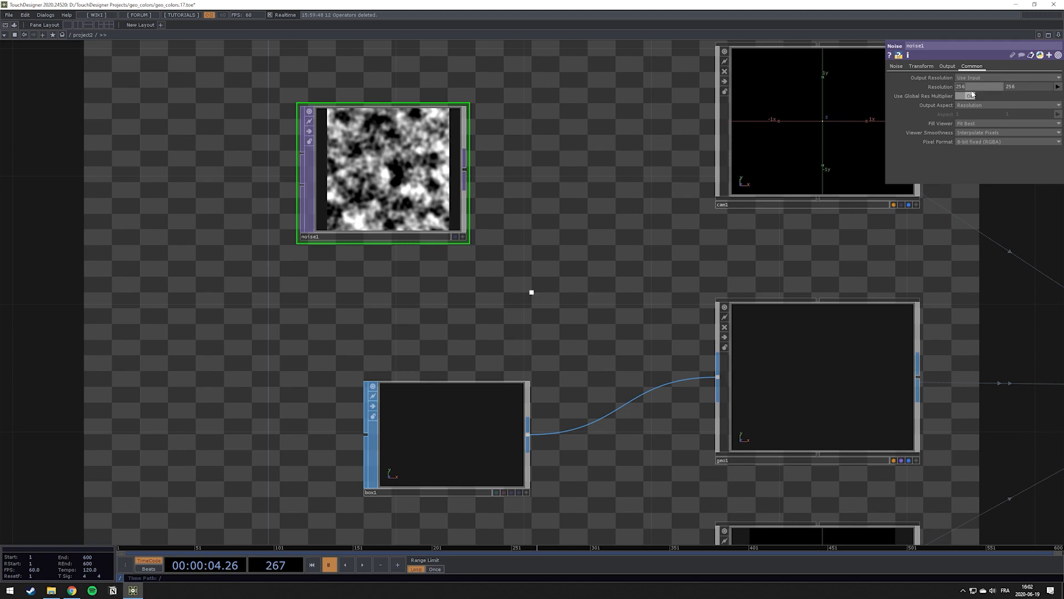
pyautogui.write('6')
pyautogui.press('Return')
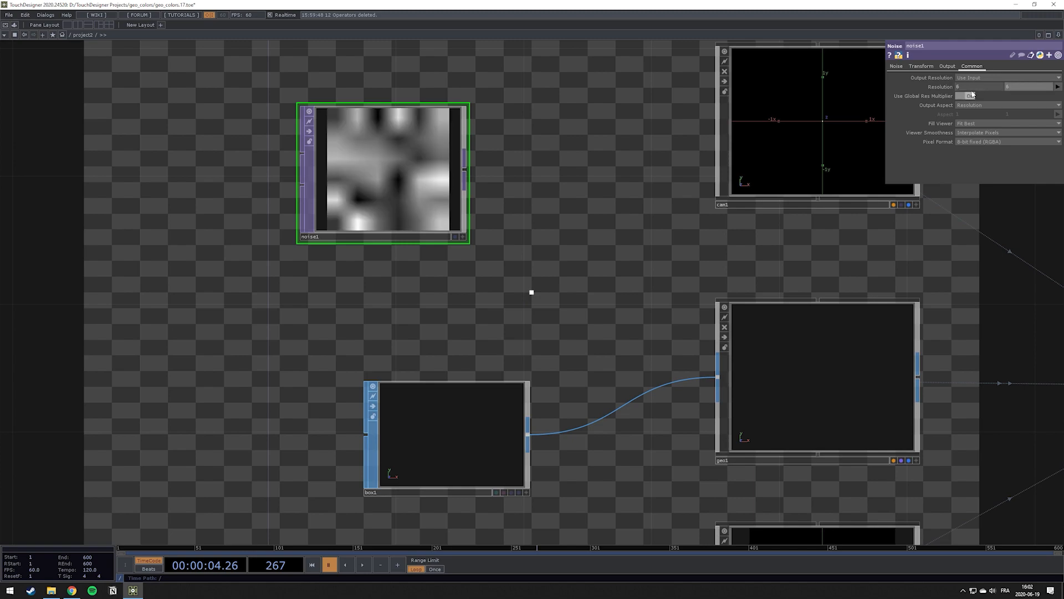
pyautogui.click(984, 142)
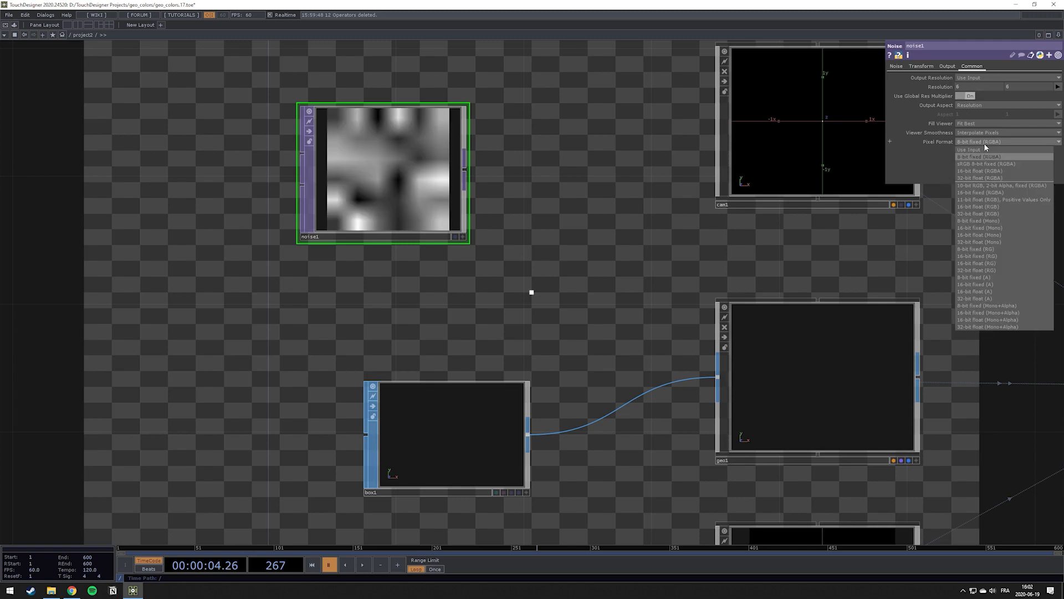
pyautogui.click(979, 177)
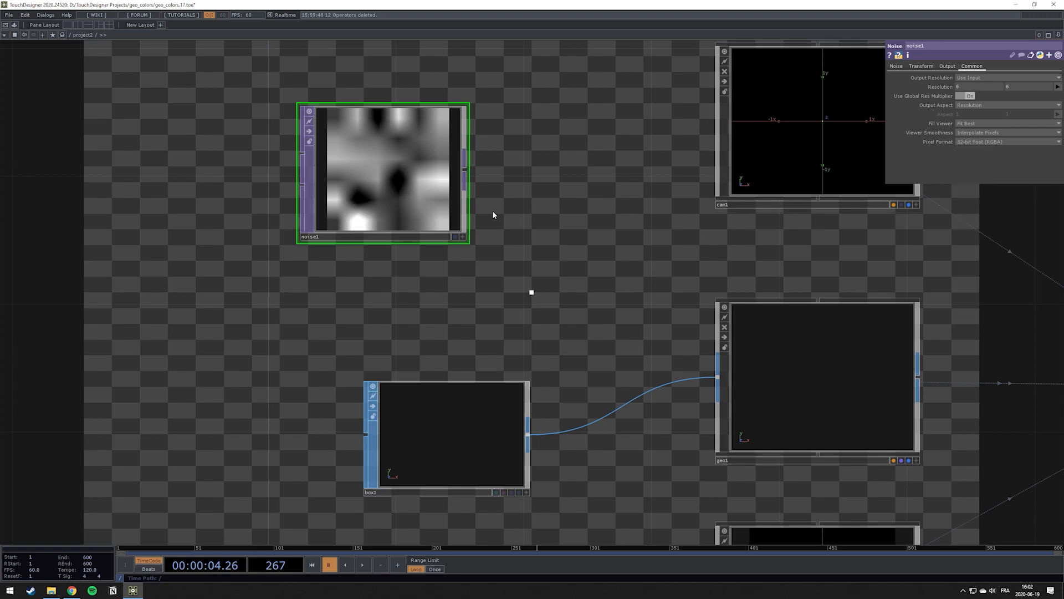
# Turn off Monochrome on the noise and set its Offset to 0
pyautogui.click(896, 67)
pyautogui.click(970, 169)
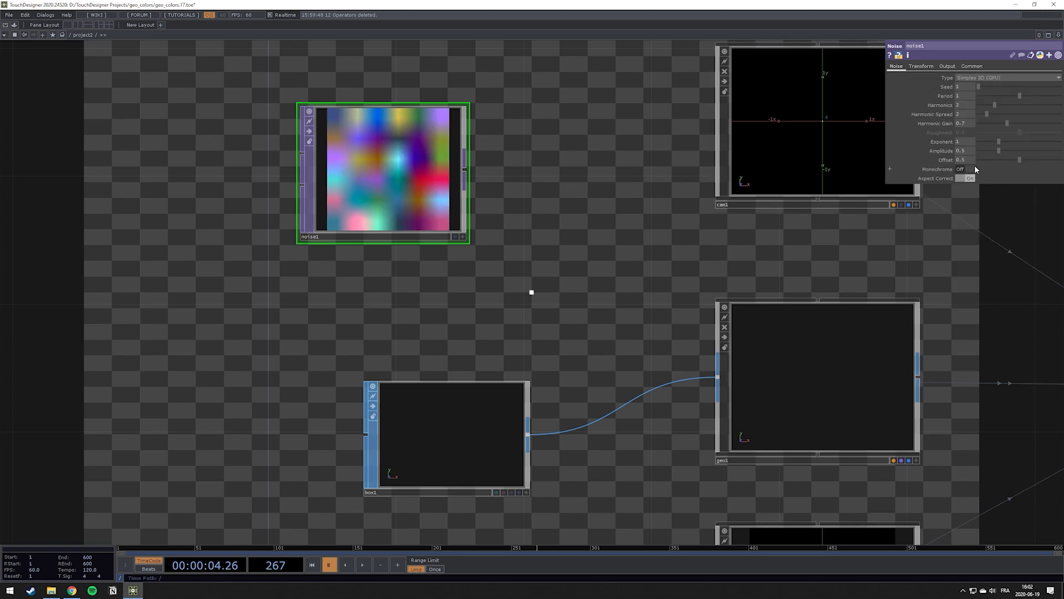
pyautogui.moveTo(1021, 159); pyautogui.dragTo(966, 162)
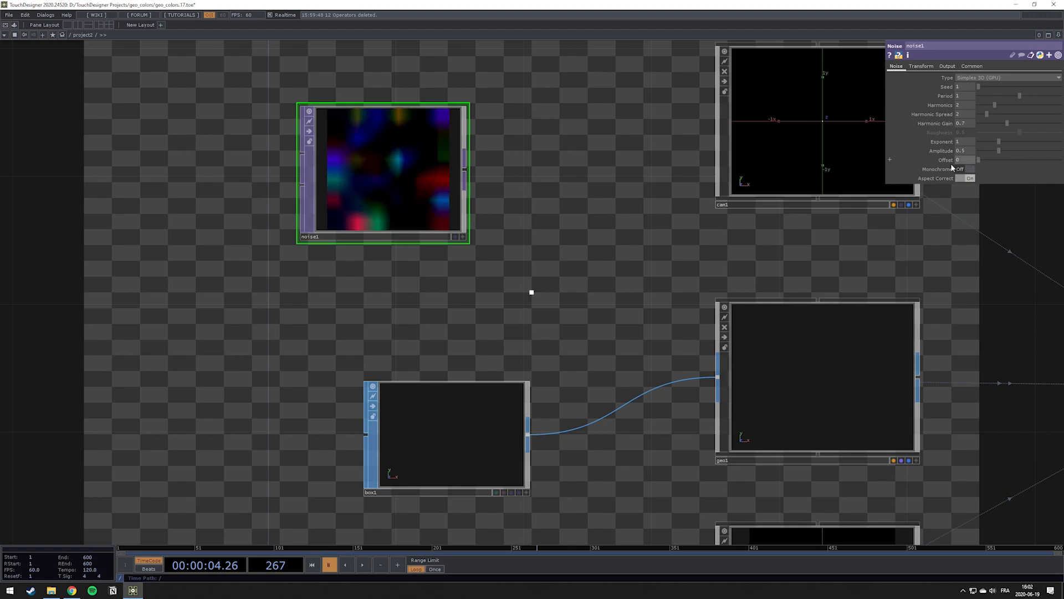
pyautogui.moveTo(399, 180); pyautogui.dragTo(271, 181)
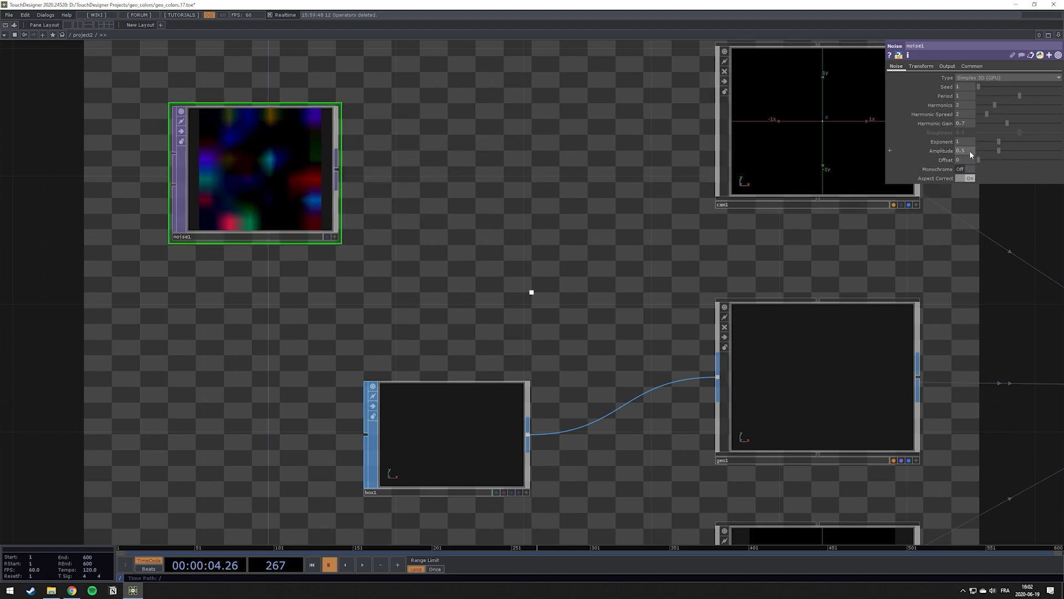
# Raise the noise's Seed to about 880 and reposition the noise node closer above the box
pyautogui.moveTo(987, 86); pyautogui.dragTo(985, 89)
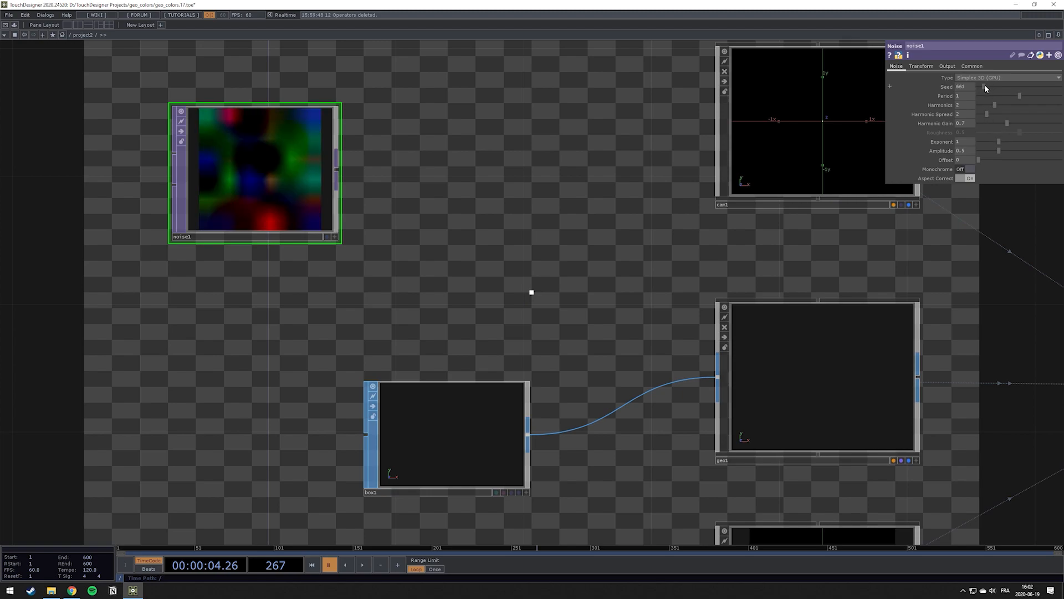
pyautogui.moveTo(530, 156); pyautogui.dragTo(587, 133)
pyautogui.moveTo(346, 174); pyautogui.dragTo(474, 143)
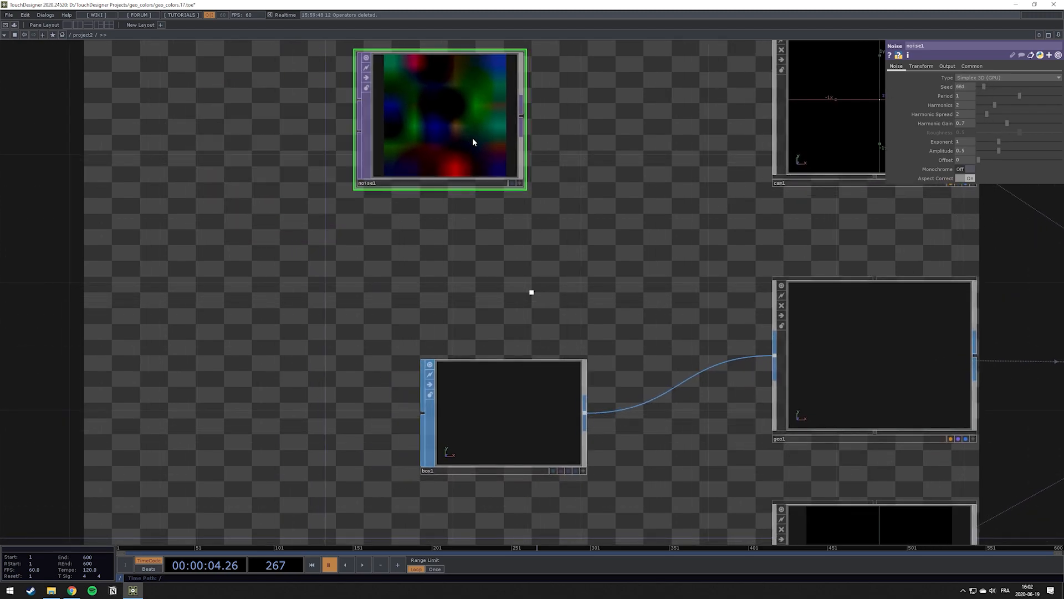
# Rename the noise node as translate
pyautogui.doubleClick(365, 184)
pyautogui.write('tr')
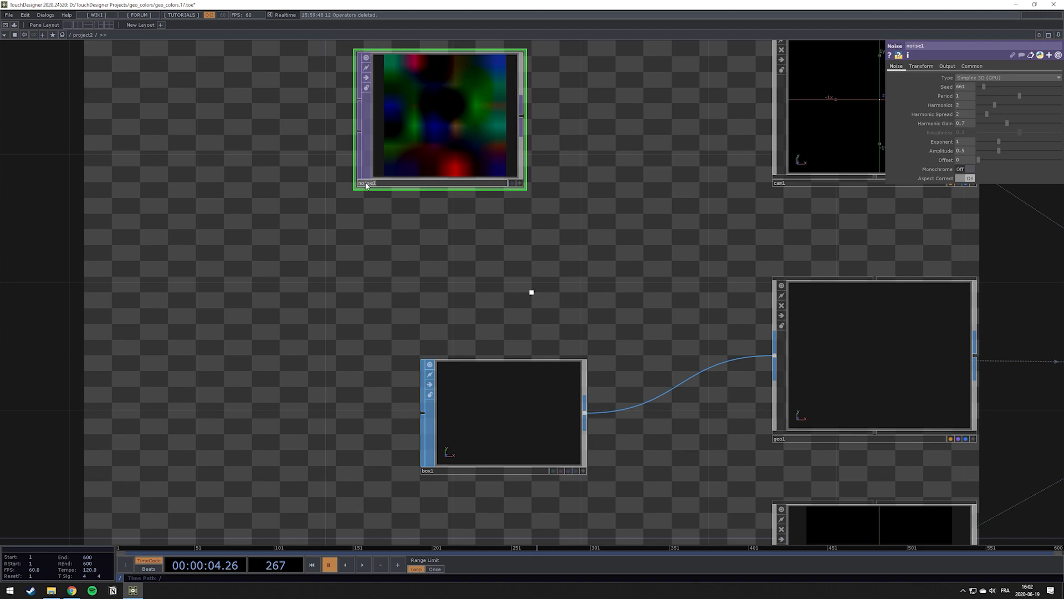
pyautogui.write('anslate')
pyautogui.press('Return')
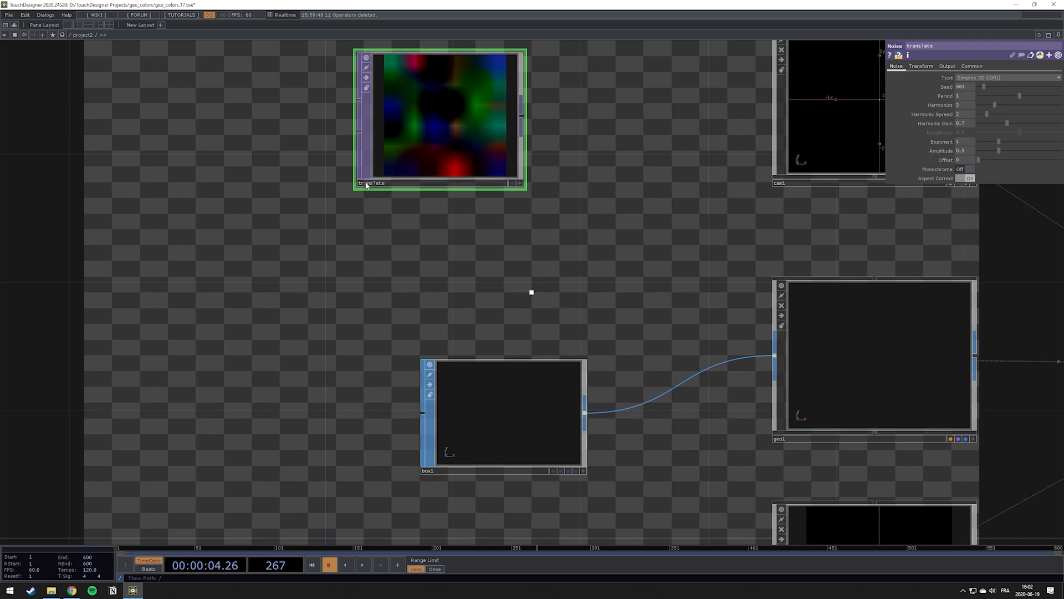
# Turn on instancing for geo1 and assign the translate noise as its Translate OP
pyautogui.click(808, 360)
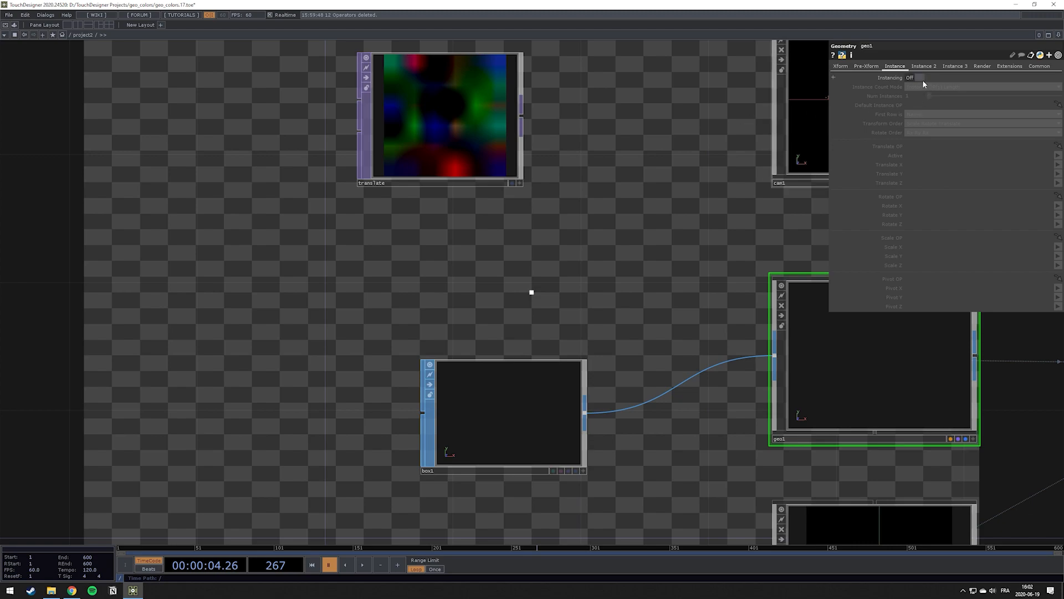
pyautogui.click(922, 80)
pyautogui.moveTo(680, 167); pyautogui.dragTo(641, 194)
pyautogui.moveTo(402, 158); pyautogui.dragTo(912, 147)
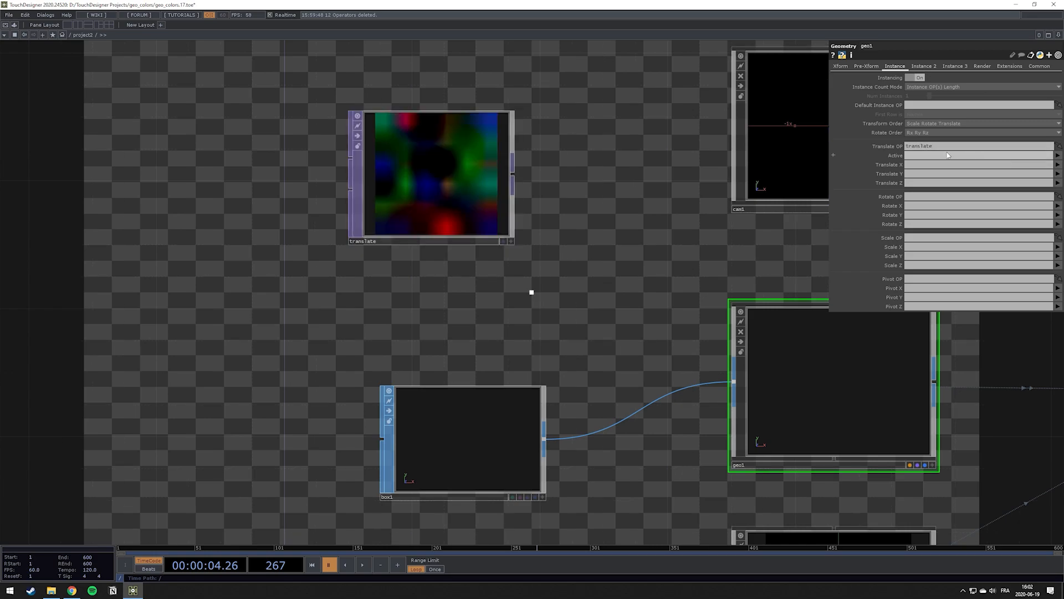
# Map geo1's instance Translate X, Y and Z to the r, g and b channels
pyautogui.click(1058, 165)
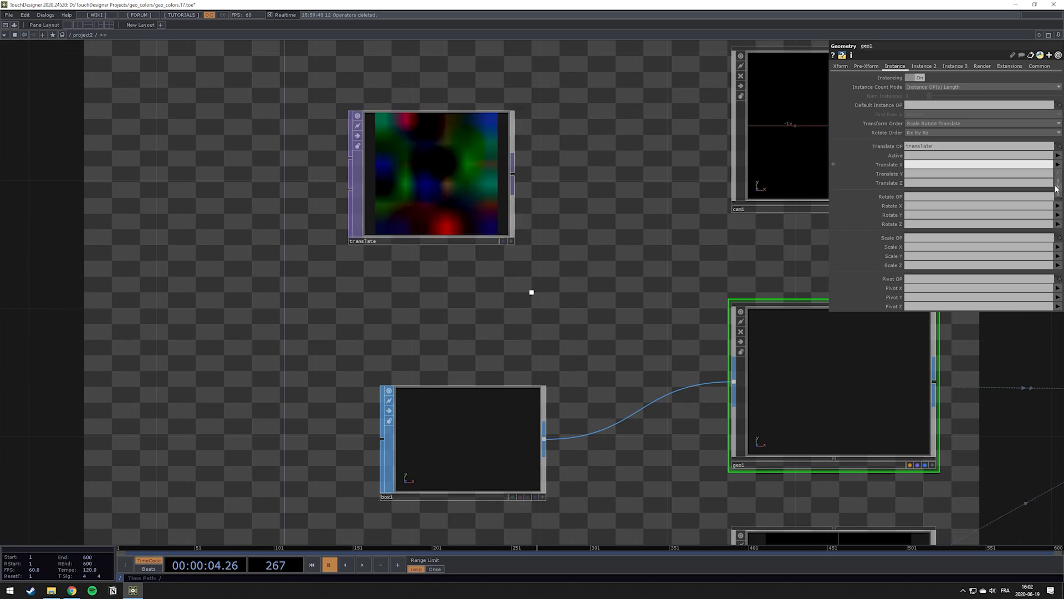
pyautogui.click(1058, 176)
pyautogui.click(1058, 174)
pyautogui.click(1059, 190)
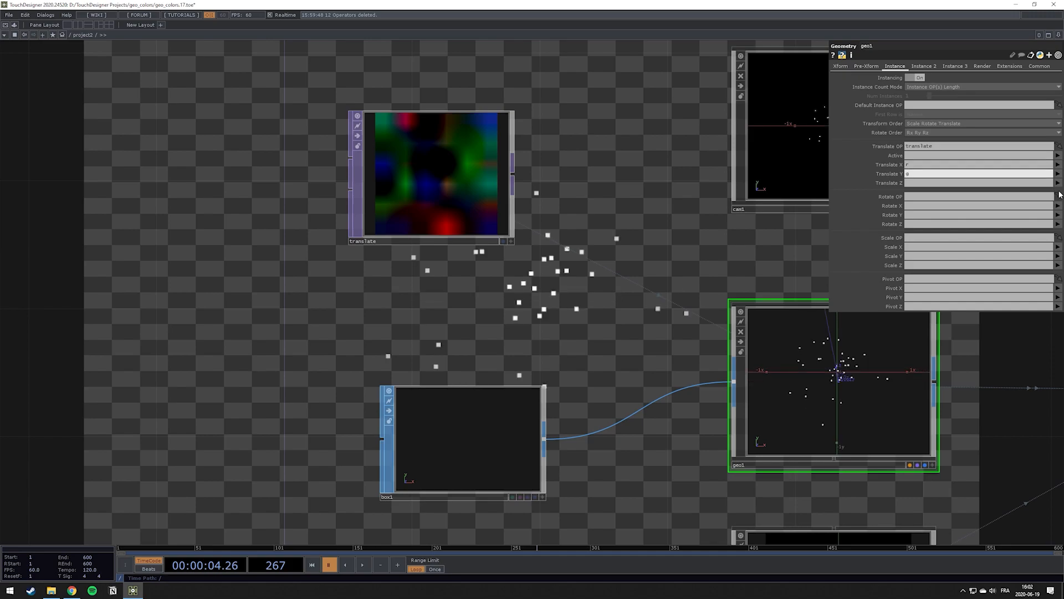
pyautogui.click(1058, 183)
pyautogui.click(1058, 204)
# Duplicate the translate noise between the original and the box, and rename the copy as size
pyautogui.moveTo(542, 167); pyautogui.dragTo(480, 168)
pyautogui.click(411, 162)
pyautogui.moveTo(333, 190); pyautogui.dragTo(396, 160)
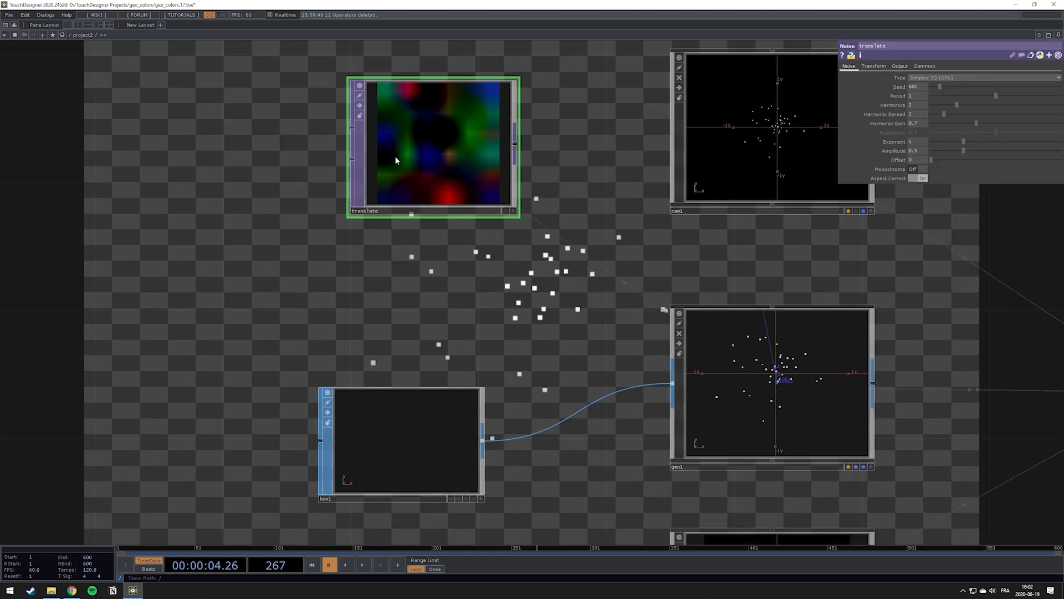
pyautogui.hotkey('ctrl', 'v')
pyautogui.click(370, 372)
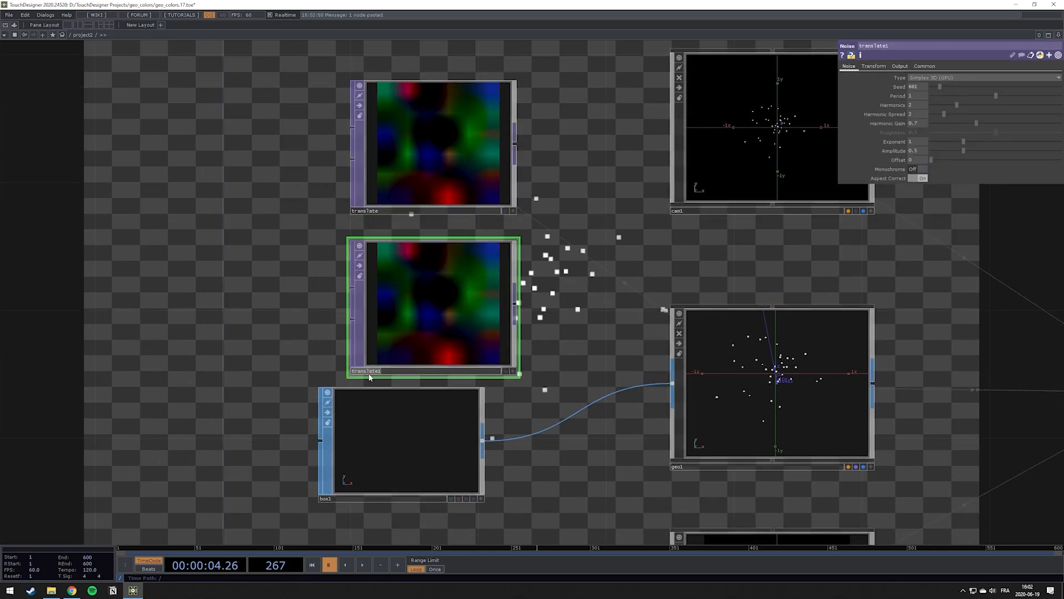
pyautogui.write('size')
pyautogui.press('Return')
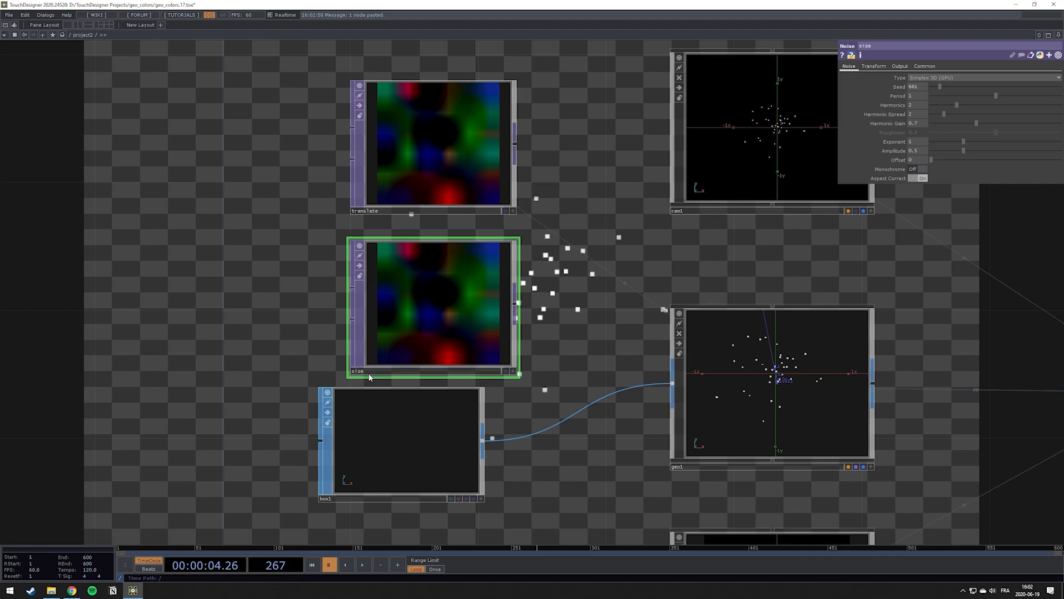
# Assign the size noise as geo1's Scale OP and map Scale X and Scale Y to r and g
pyautogui.moveTo(423, 318); pyautogui.dragTo(783, 327)
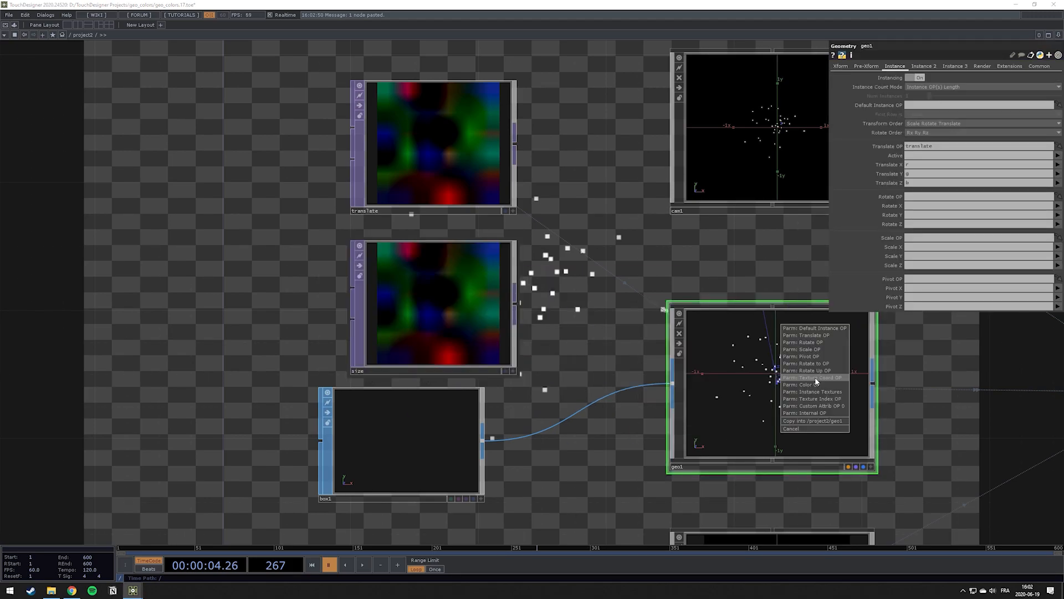
pyautogui.click(800, 350)
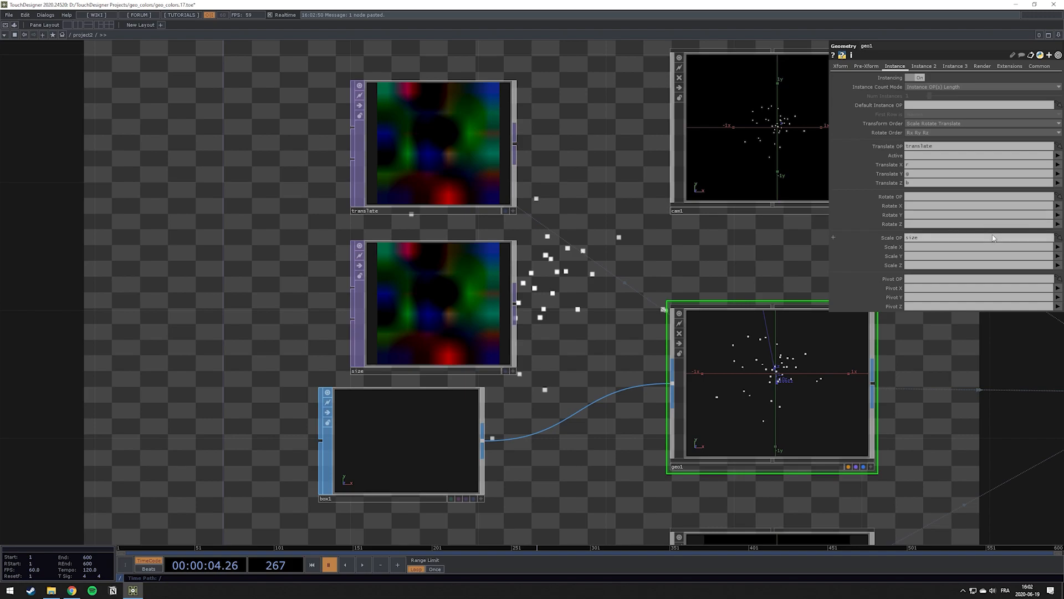
pyautogui.click(1057, 248)
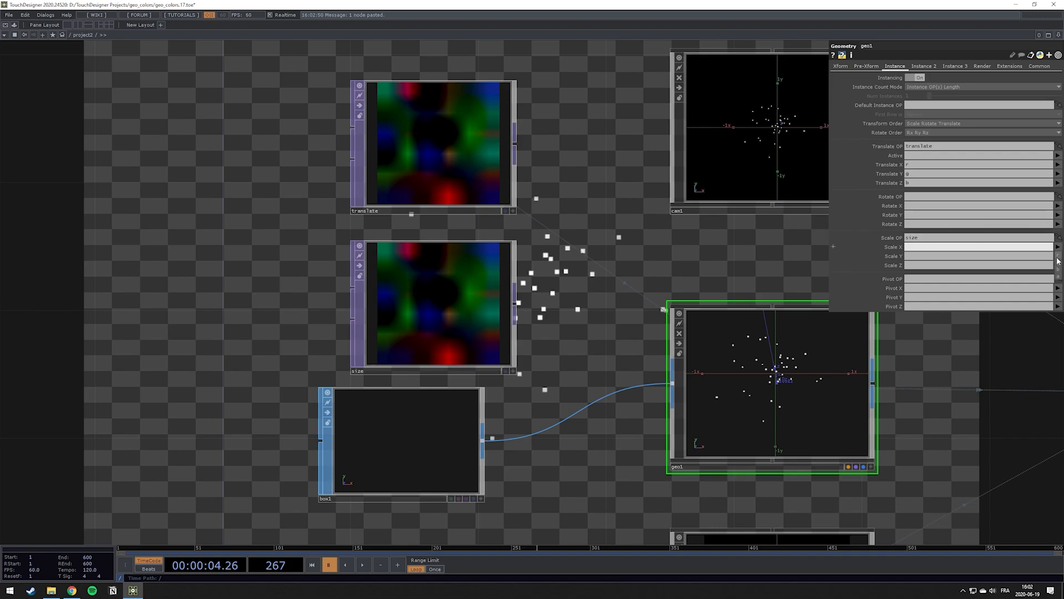
pyautogui.click(1057, 256)
pyautogui.click(1056, 256)
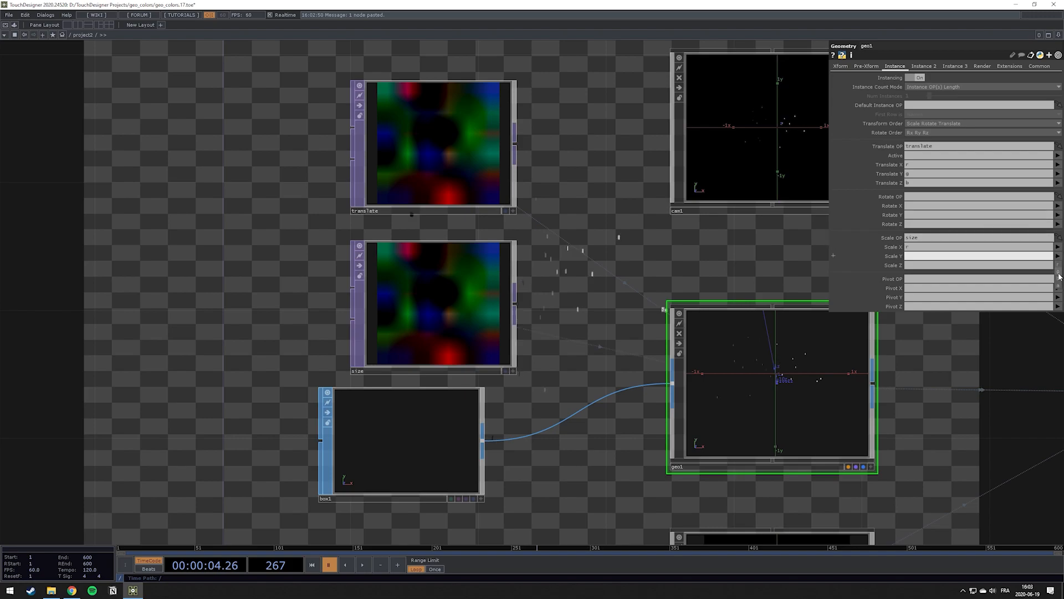
# Change the size noise's Seed to about 372 and set its Amplitude to 5
pyautogui.click(444, 291)
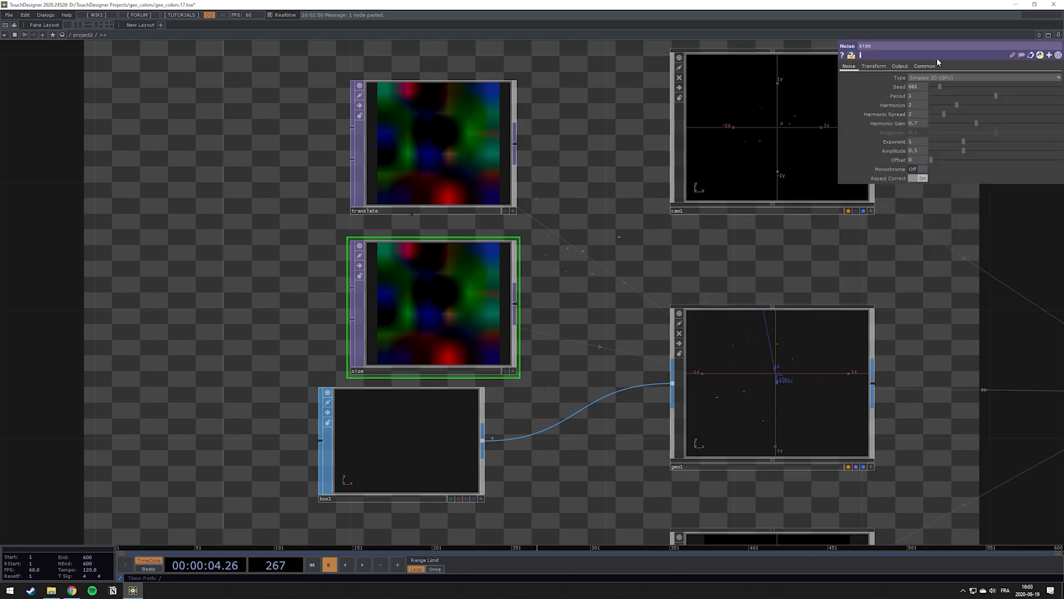
pyautogui.moveTo(940, 88); pyautogui.dragTo(936, 88)
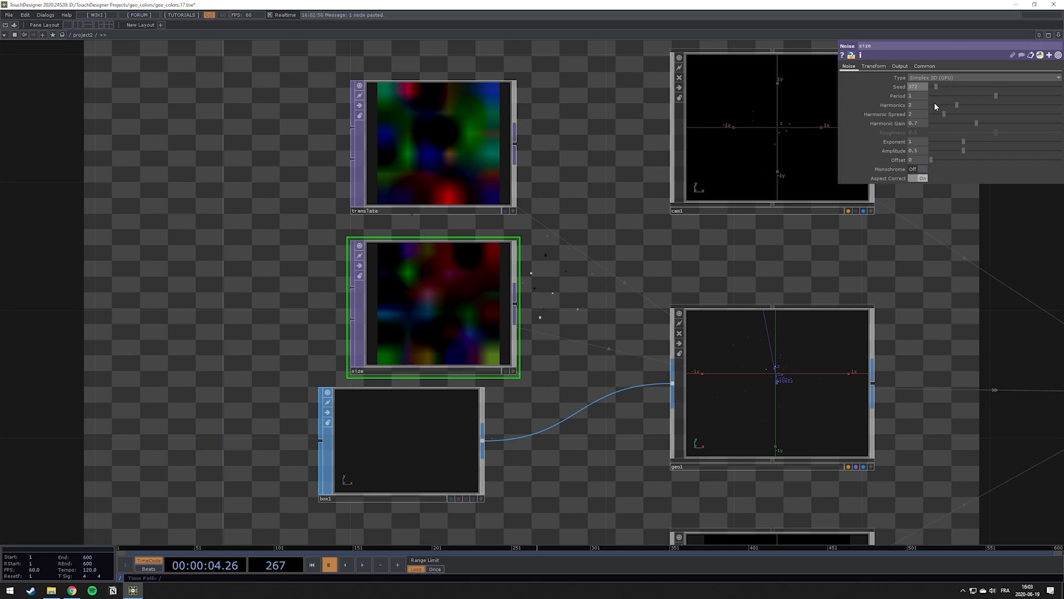
pyautogui.click(922, 151)
pyautogui.write('5')
pyautogui.press('Return')
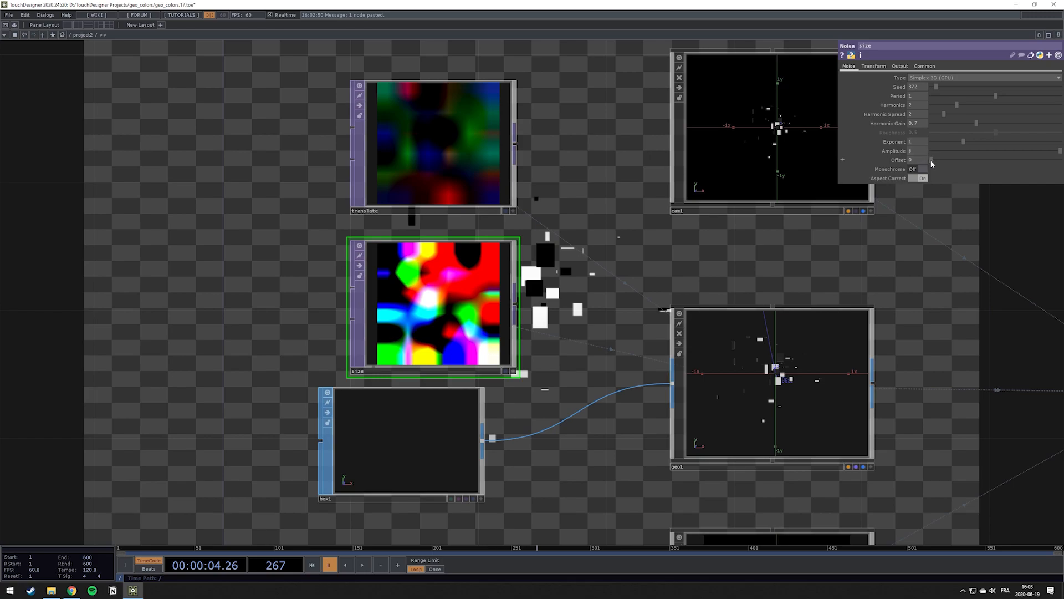
# Raise the size noise's Offset to about 17.579 to enlarge the instances
pyautogui.moveTo(932, 159); pyautogui.dragTo(997, 166)
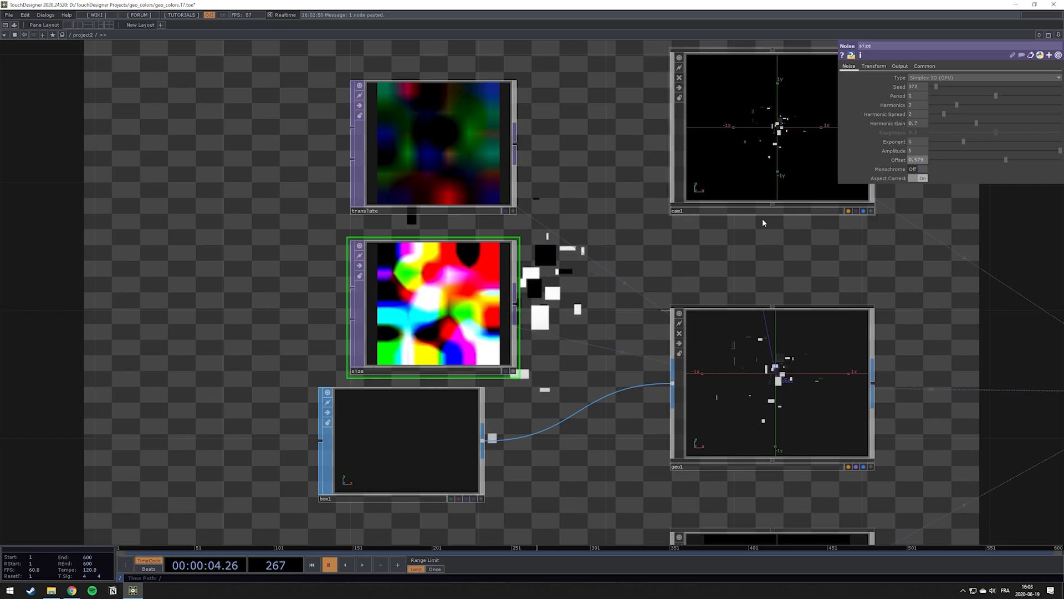
pyautogui.moveTo(607, 255); pyautogui.dragTo(187, 274)
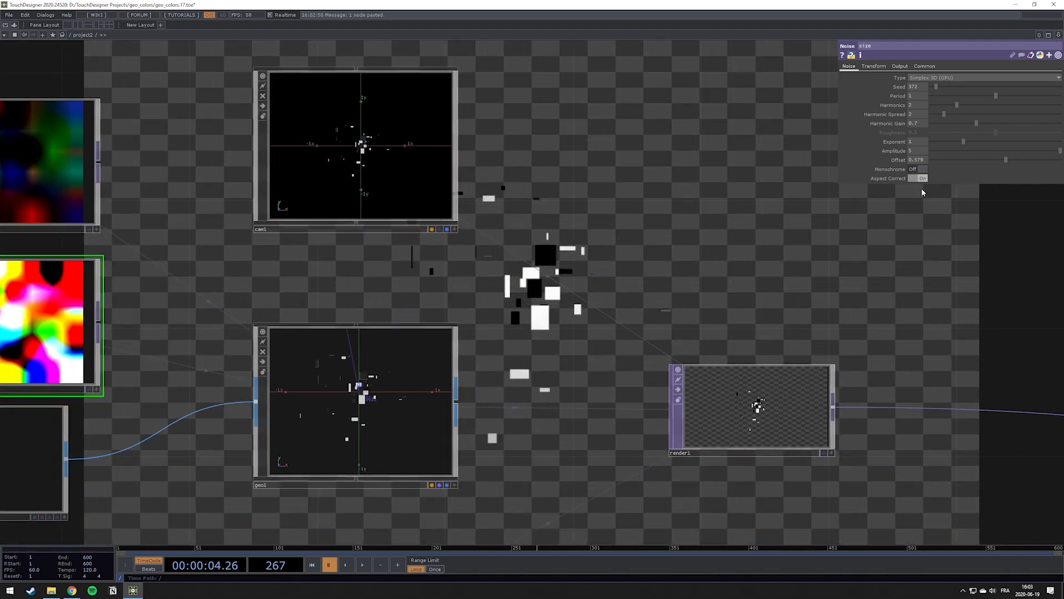
pyautogui.moveTo(919, 161); pyautogui.dragTo(916, 148, button='middle')
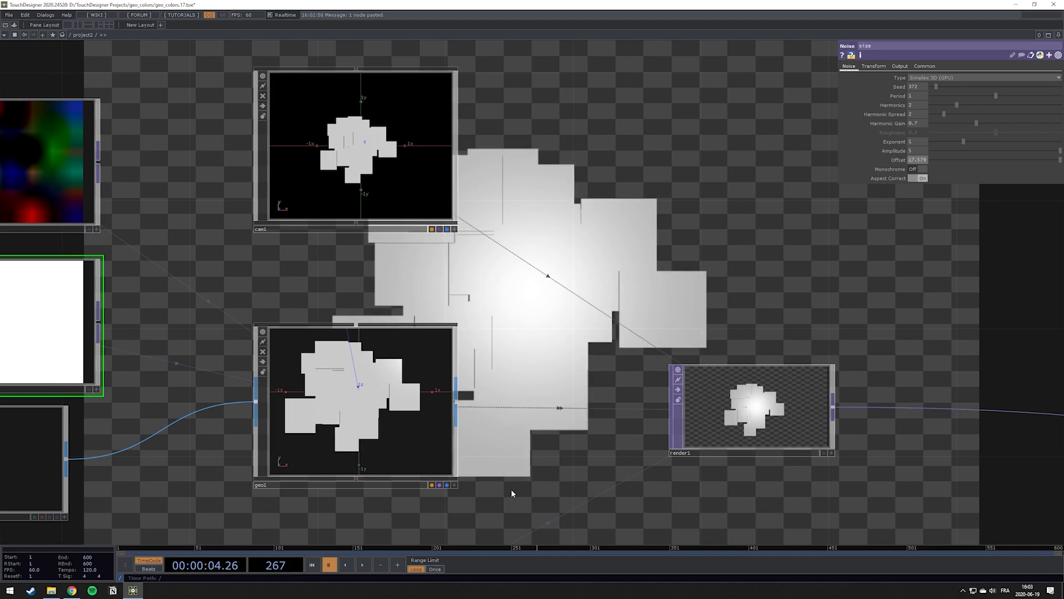
# Activate geo1's viewer and orbit around the instanced boxes to examine their depth arrangement
pyautogui.click(453, 484)
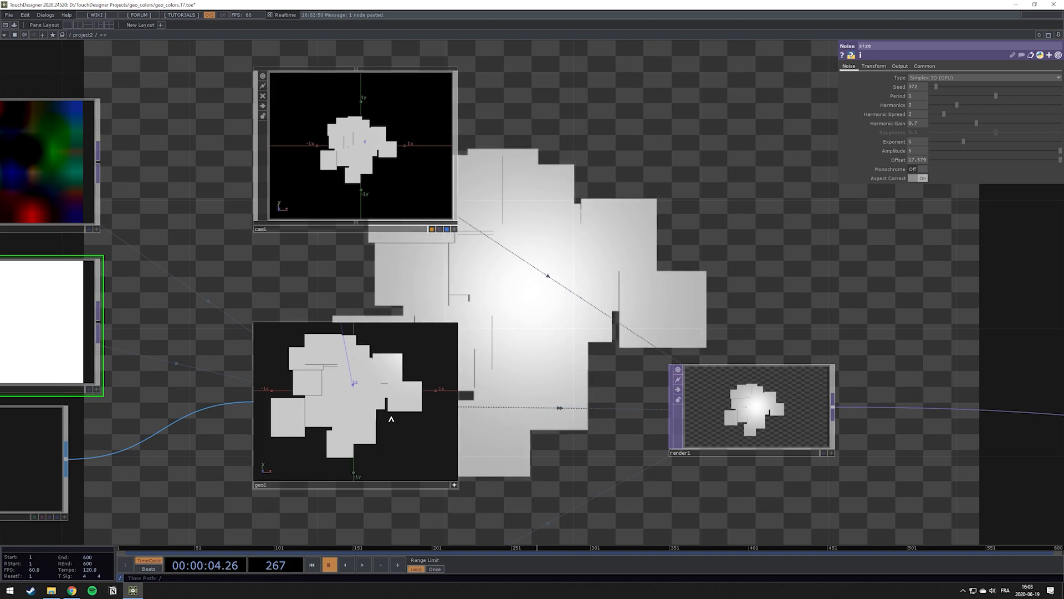
pyautogui.moveTo(403, 422); pyautogui.dragTo(376, 429)
pyautogui.moveTo(185, 337); pyautogui.dragTo(493, 307)
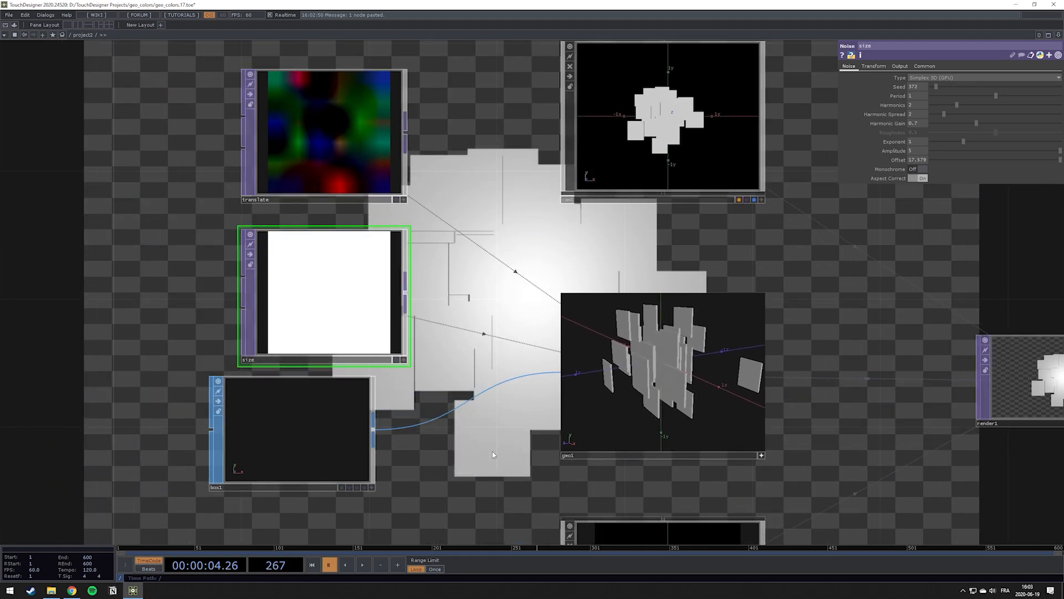
pyautogui.moveTo(492, 451); pyautogui.dragTo(401, 408)
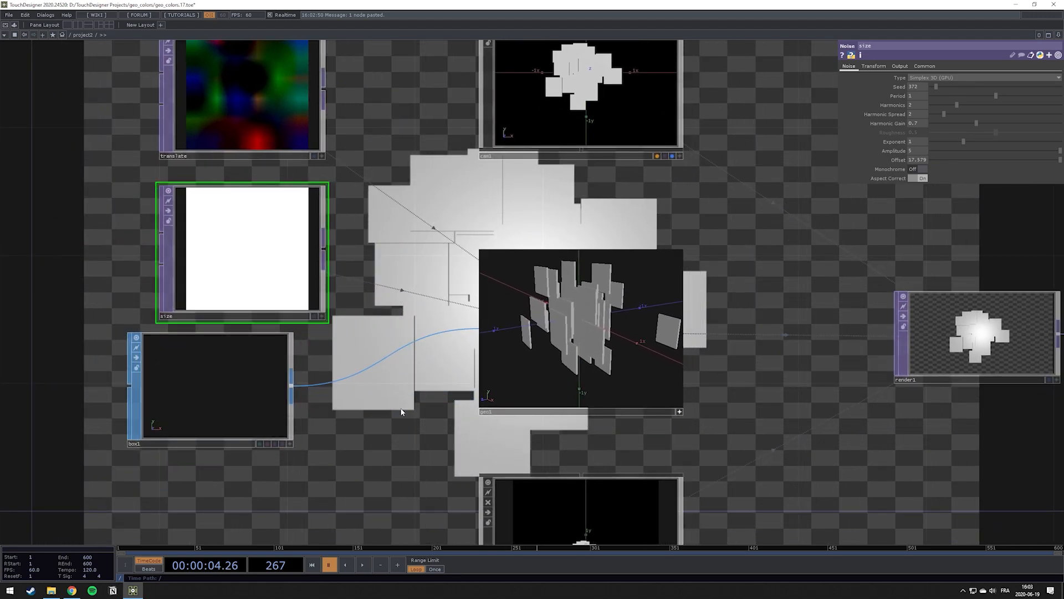
pyautogui.scroll(-5, 410, 399)
pyautogui.scroll(5, 301, 380)
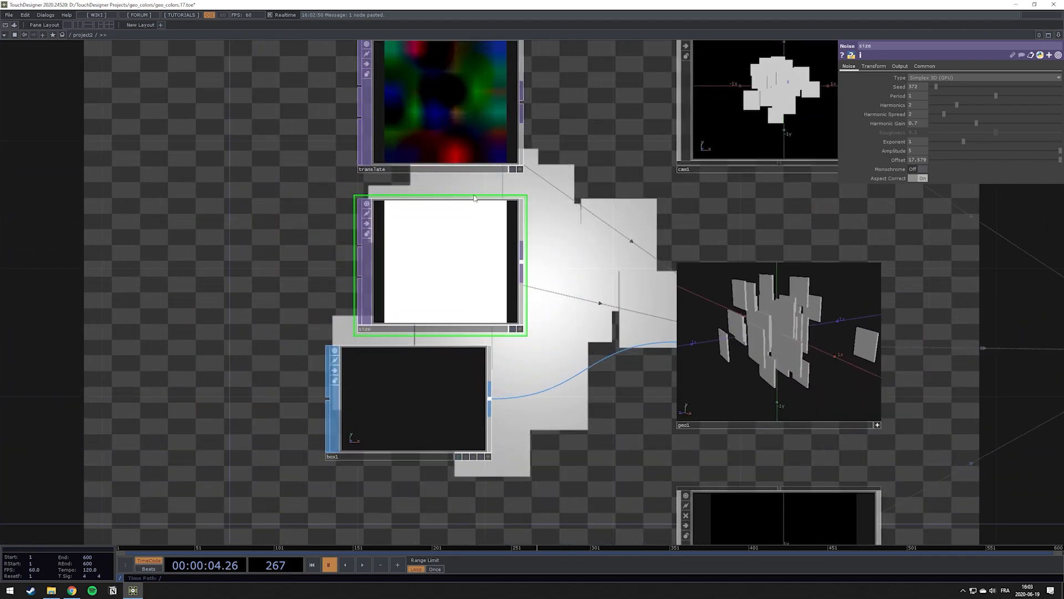
# Review the size noise's resolution and pixel format against the translate noise, and deactivate geo1's viewer
pyautogui.click(927, 67)
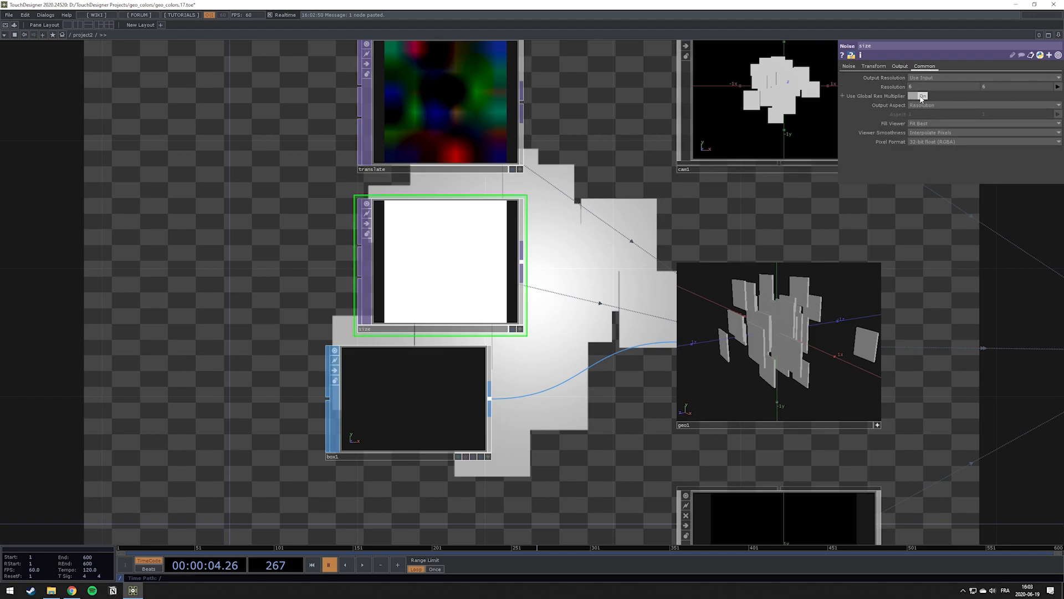
pyautogui.click(442, 133)
pyautogui.moveTo(596, 157); pyautogui.dragTo(357, 230)
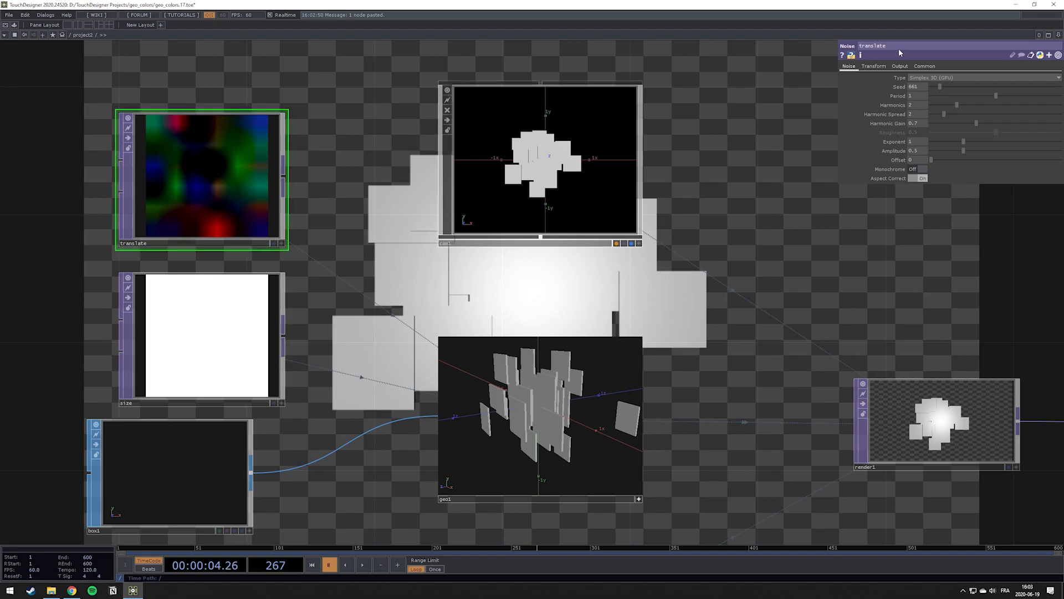
pyautogui.moveTo(405, 215); pyautogui.dragTo(428, 273)
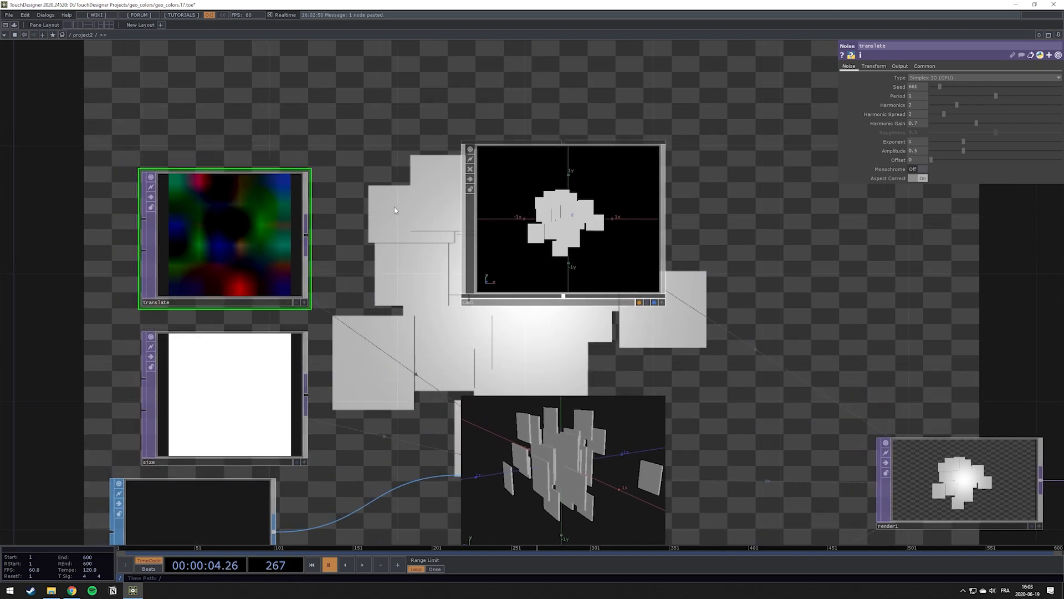
pyautogui.moveTo(709, 371); pyautogui.dragTo(726, 230)
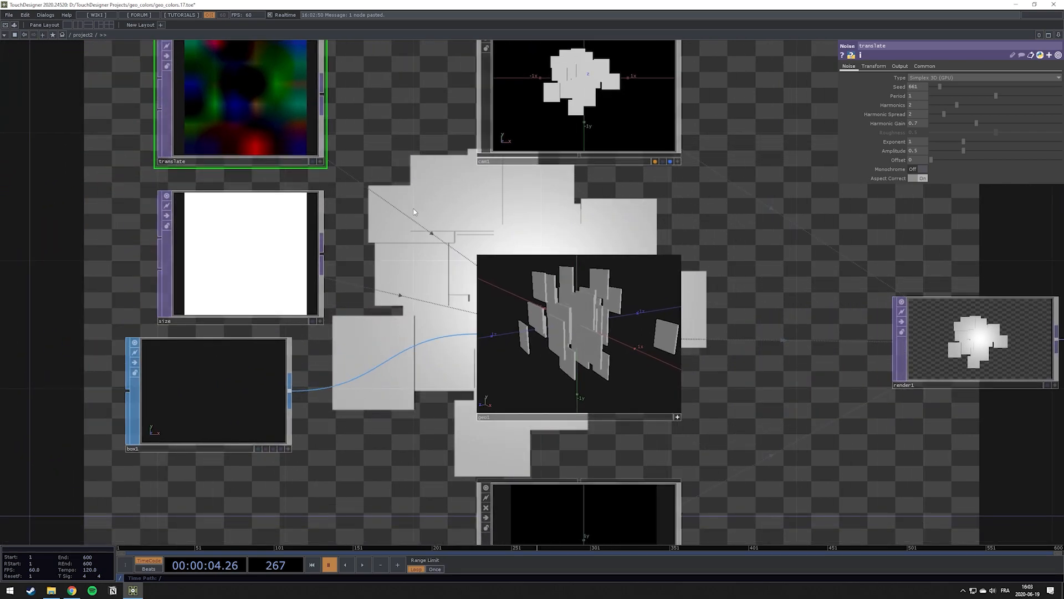
pyautogui.click(251, 240)
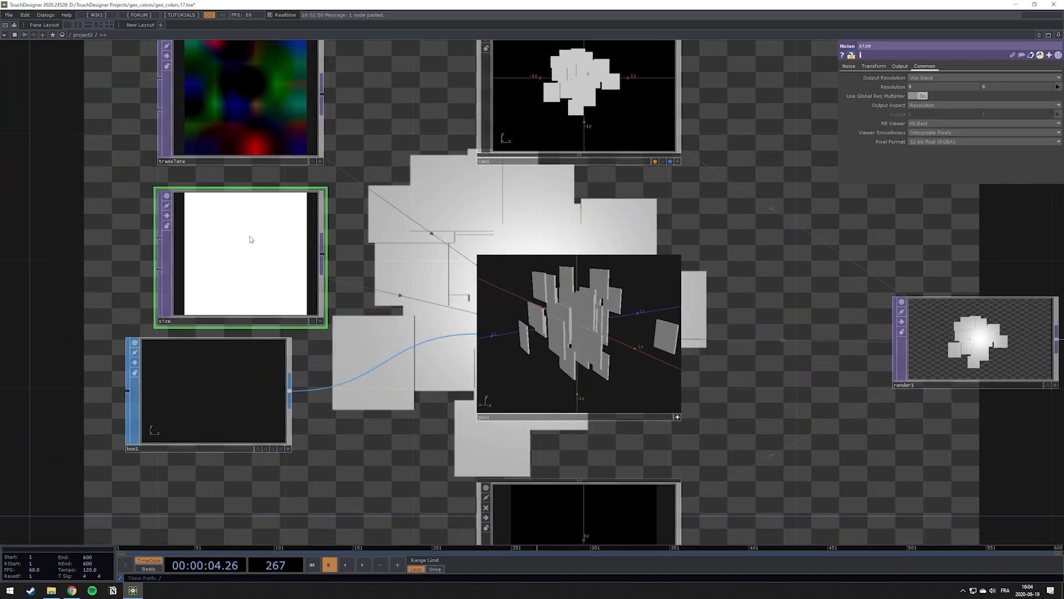
pyautogui.scroll(-3, 681, 245)
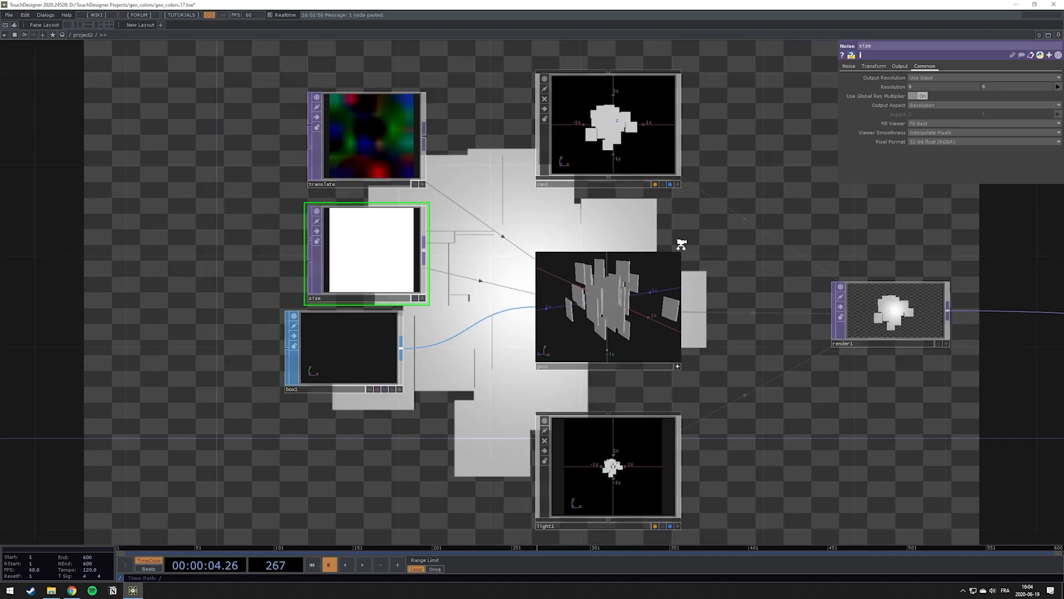
pyautogui.moveTo(761, 181); pyautogui.dragTo(540, 272)
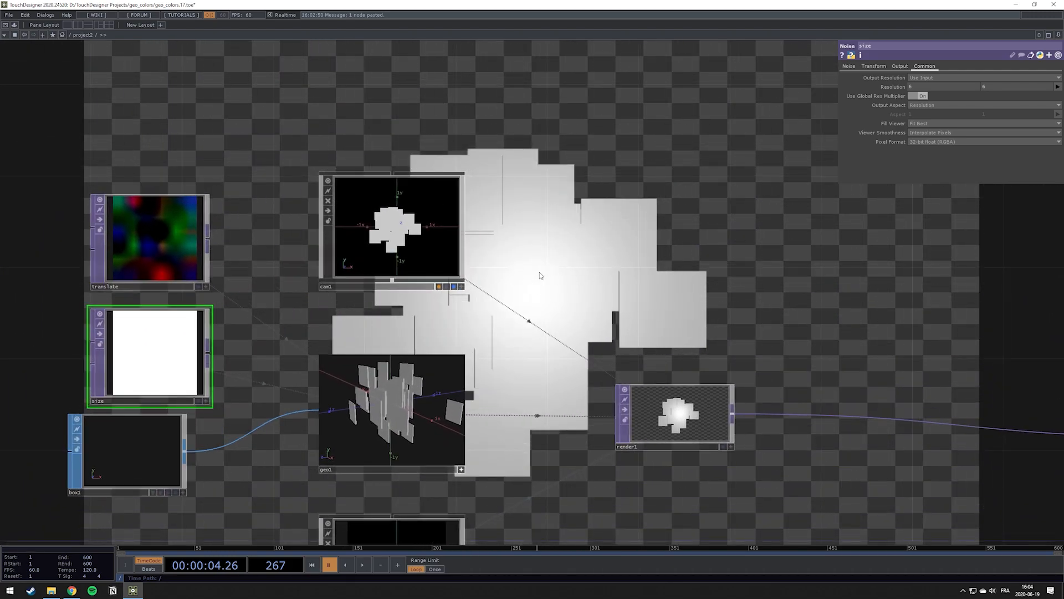
pyautogui.click(452, 490)
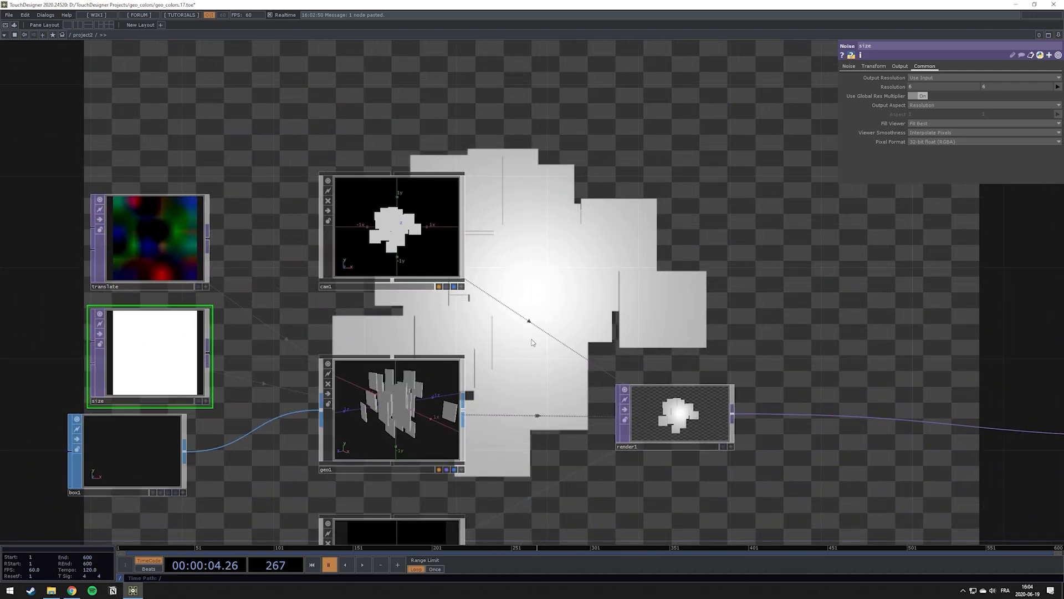
# Set the cam1 camera's projection to Orthographic and bring up its transform parameters
pyautogui.click(419, 246)
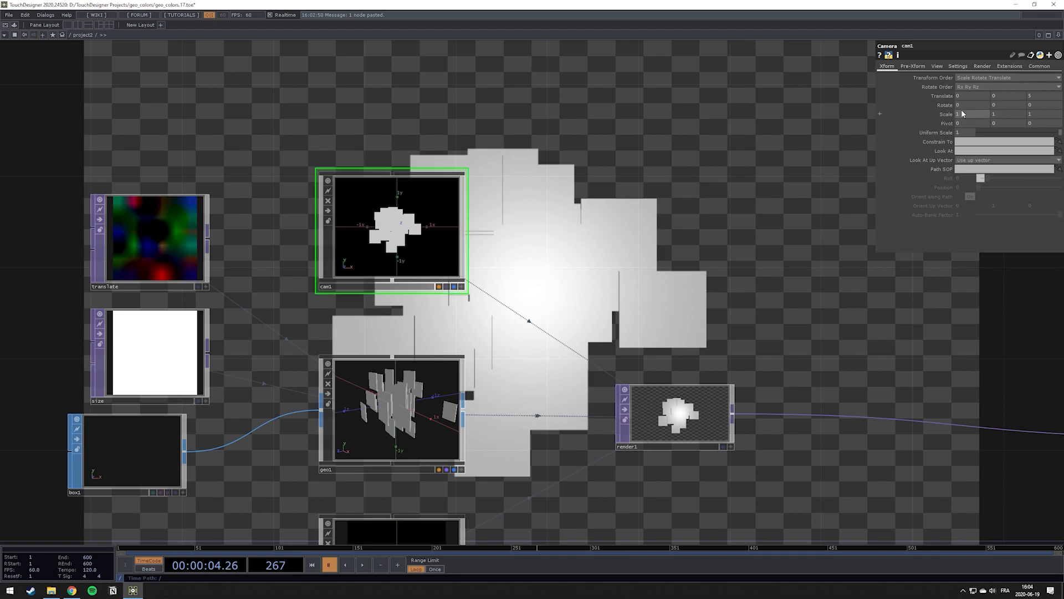
pyautogui.click(936, 65)
pyautogui.click(979, 79)
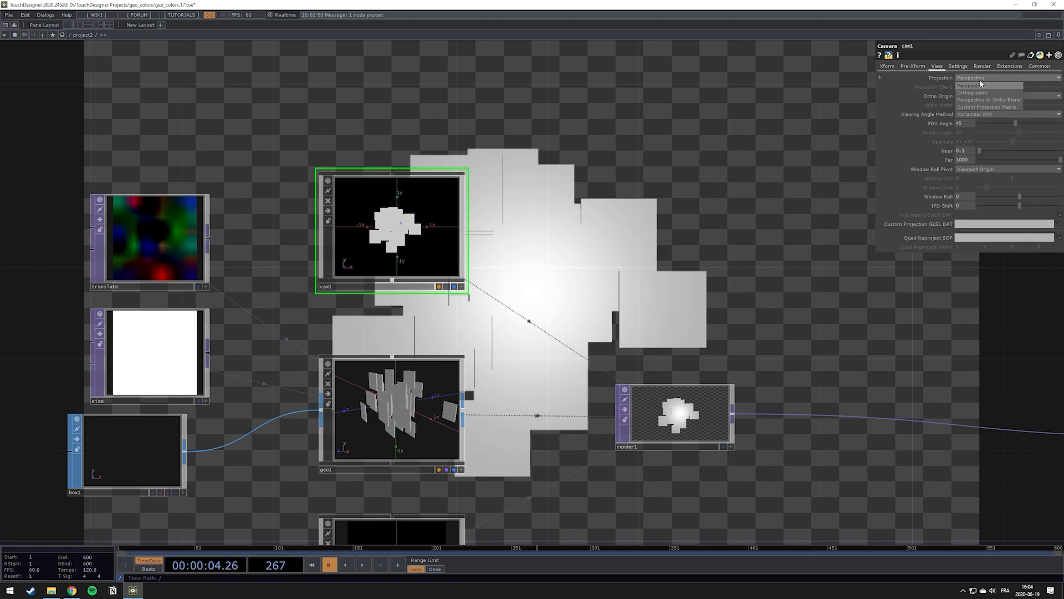
pyautogui.click(983, 92)
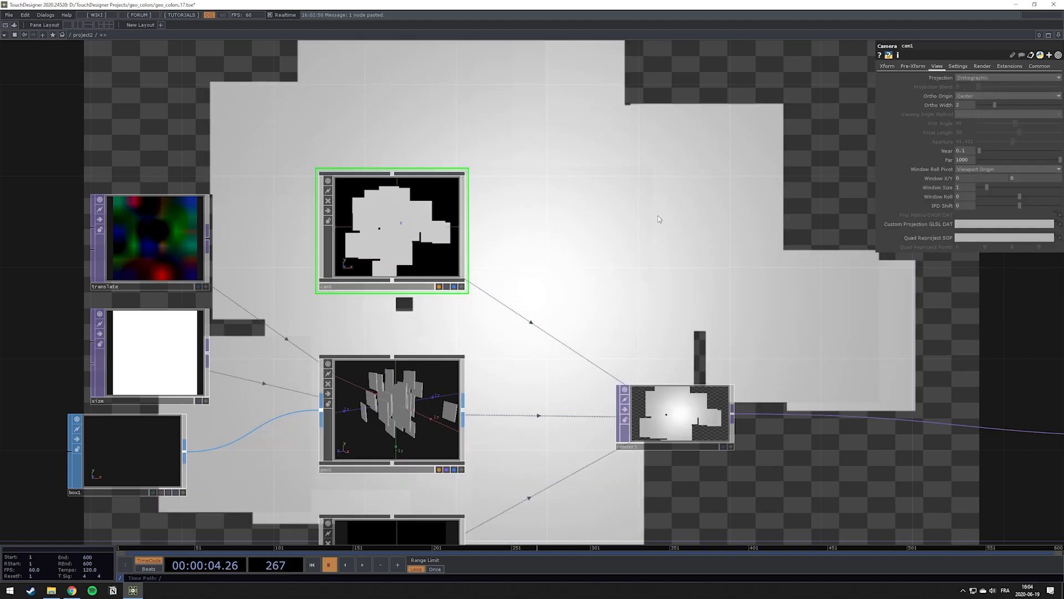
pyautogui.press('h')
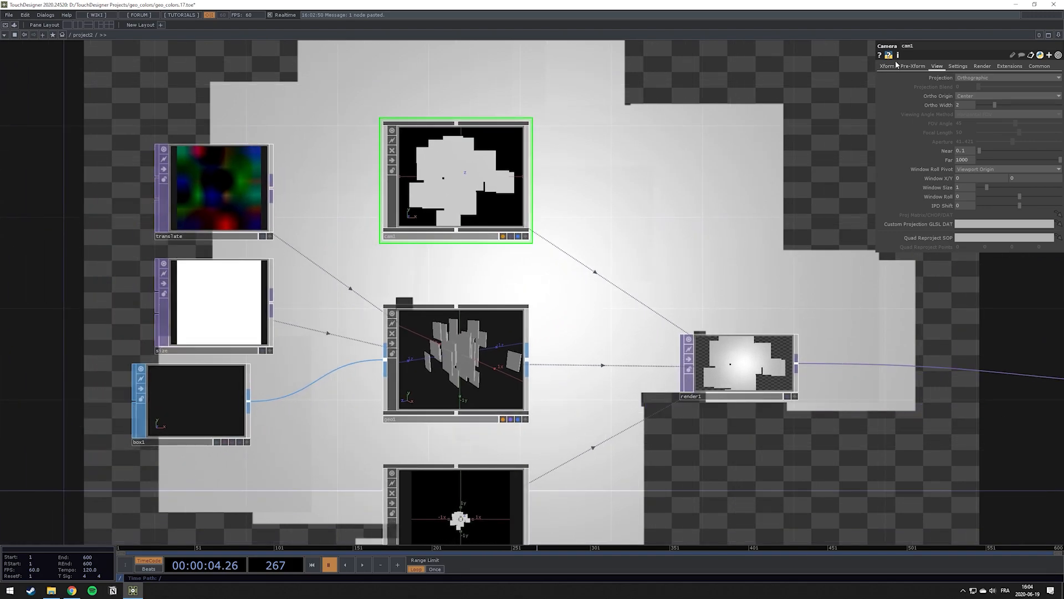
pyautogui.click(887, 66)
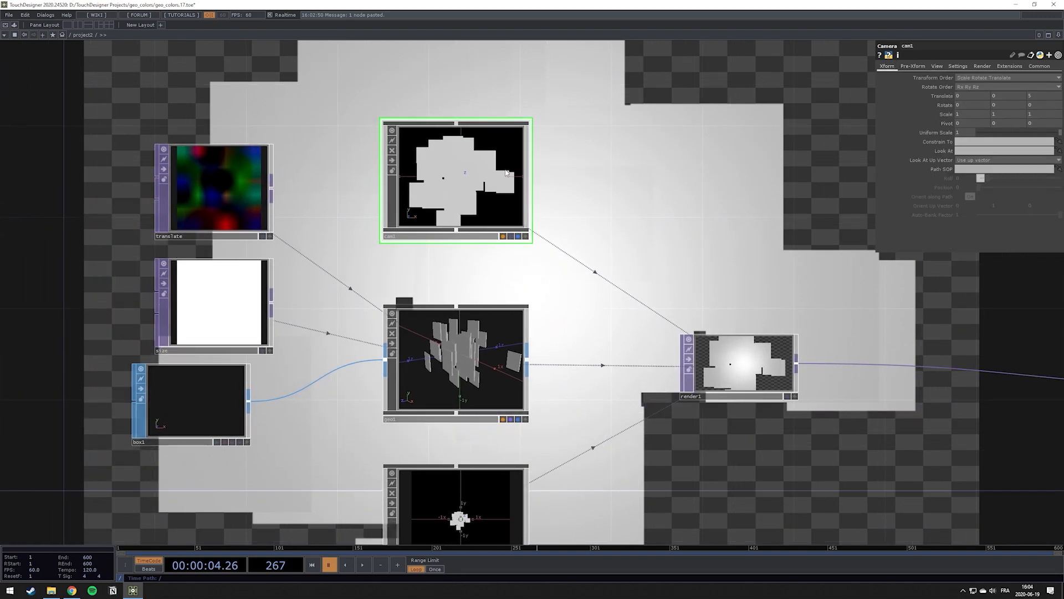
# Rotate geo1 to about -37 on X and -50 on Y, and reduce its uniform scale to about 0.538
pyautogui.click(480, 355)
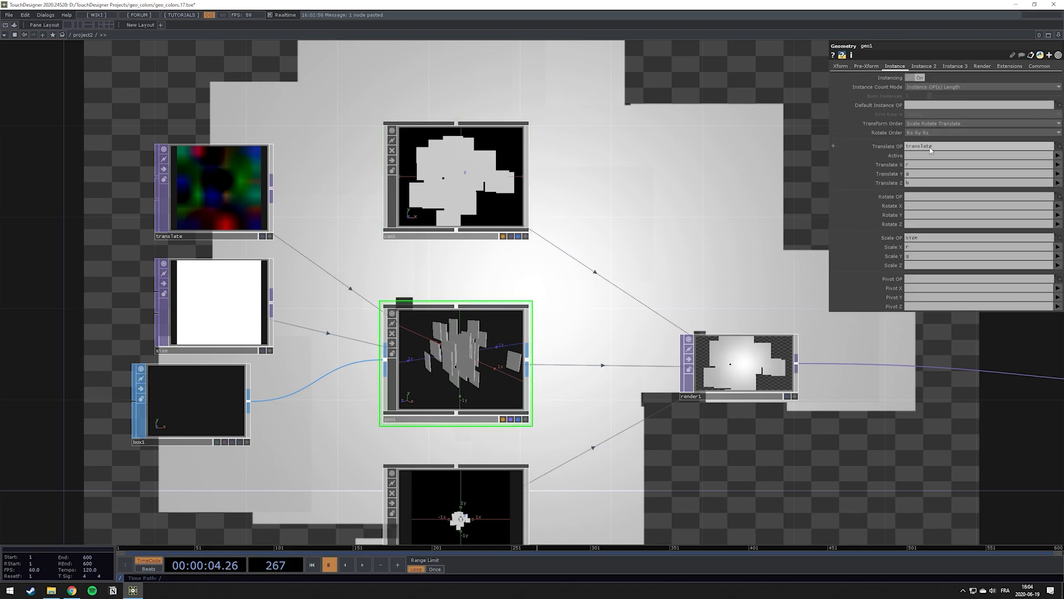
pyautogui.click(839, 66)
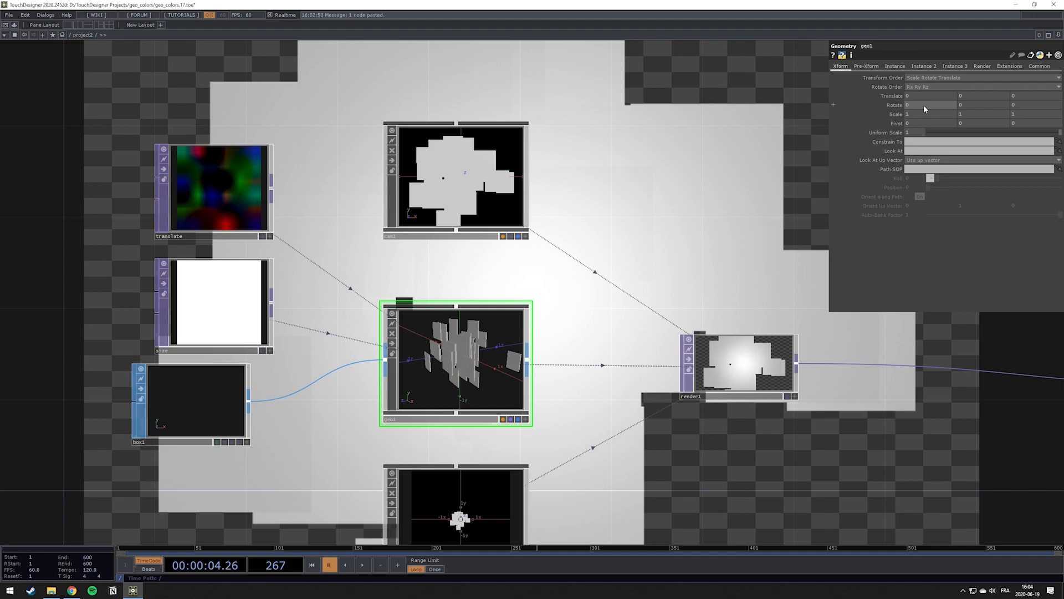
pyautogui.moveTo(923, 104); pyautogui.dragTo(979, 93, button='middle')
pyautogui.scroll(-5, 588, 247)
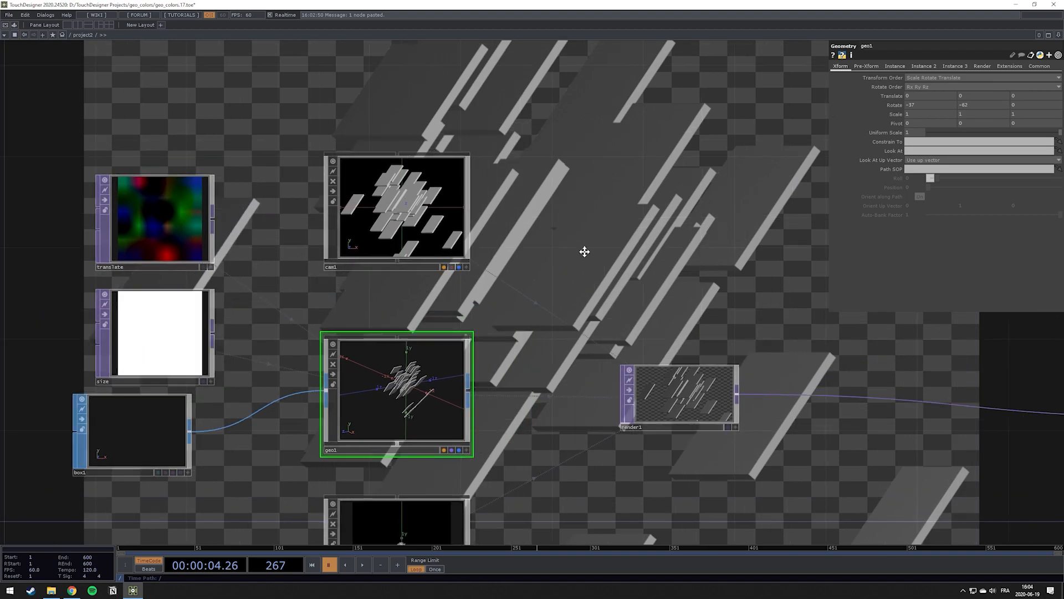
pyautogui.scroll(-3, 618, 232)
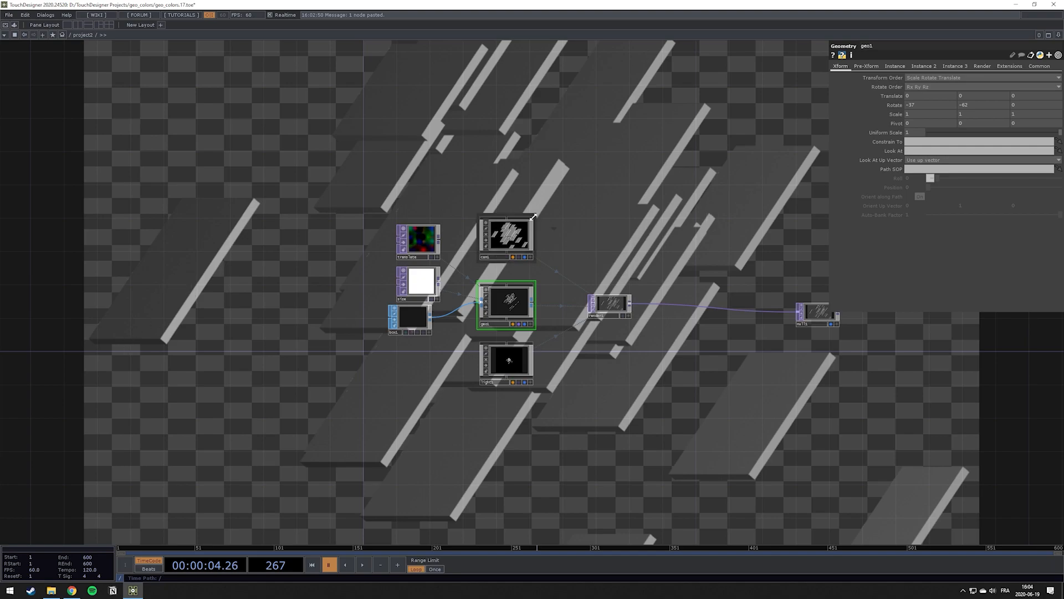
pyautogui.scroll(3, 547, 200)
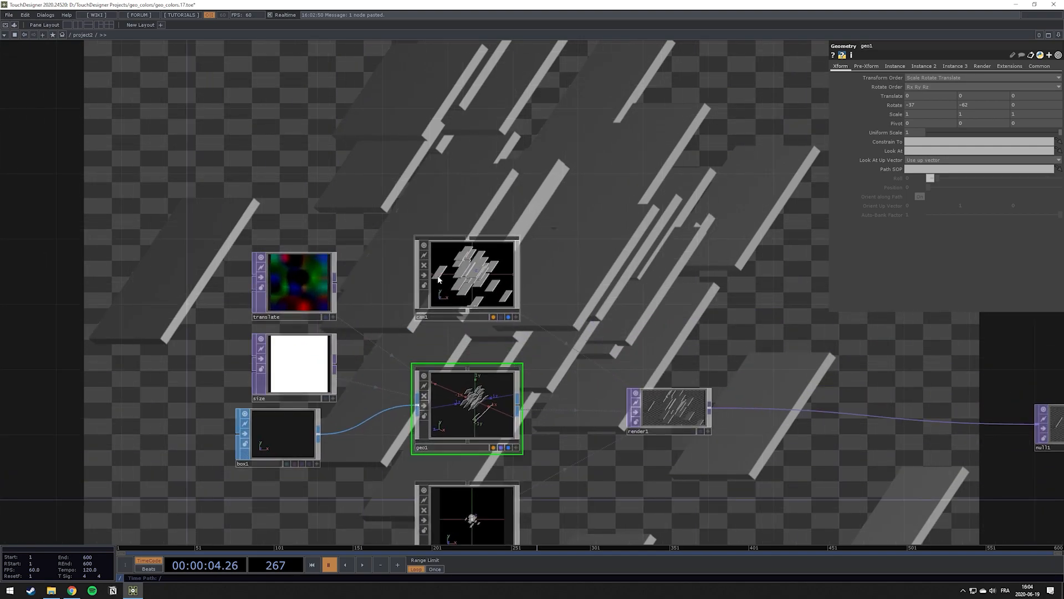
pyautogui.moveTo(967, 105); pyautogui.dragTo(968, 94, button='middle')
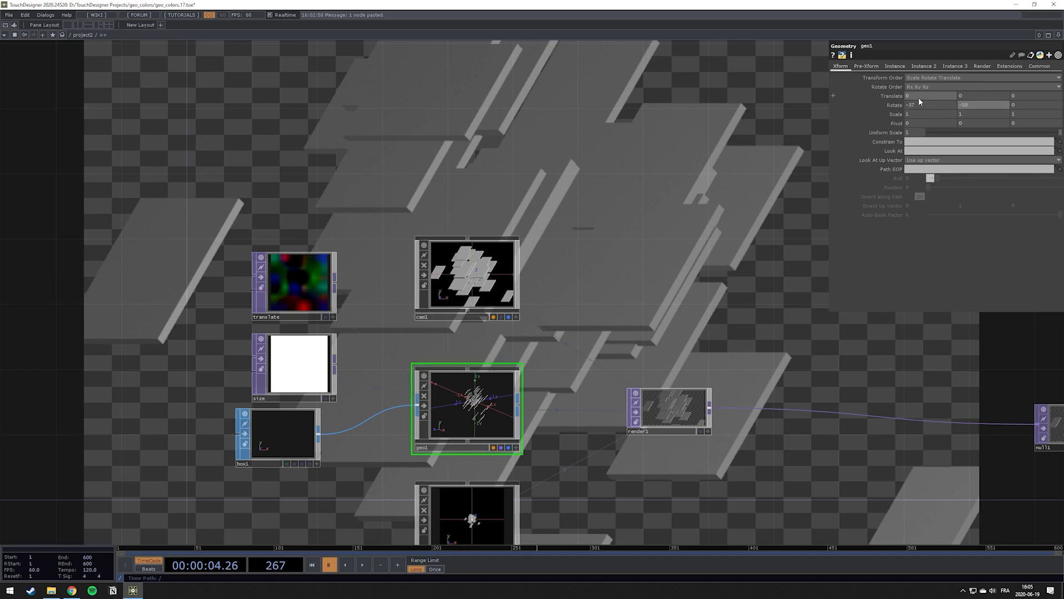
pyautogui.moveTo(1059, 133); pyautogui.dragTo(999, 134)
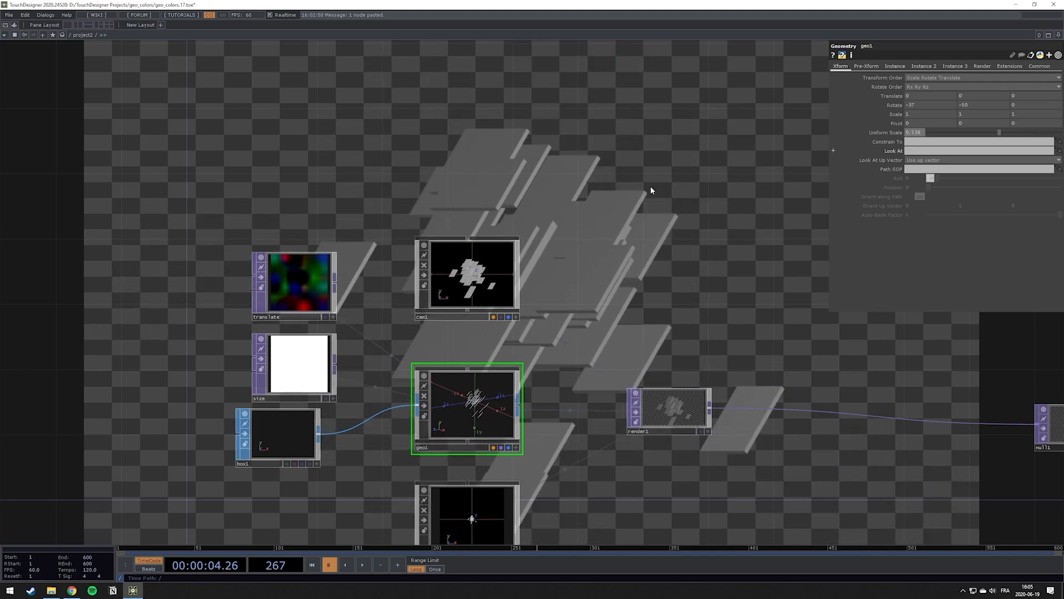
# Tint light1's color blue with hue 235 and saturation about 0.56, and raise its Dimmer to 5
pyautogui.moveTo(608, 209); pyautogui.dragTo(562, 122)
pyautogui.moveTo(559, 411); pyautogui.dragTo(443, 374)
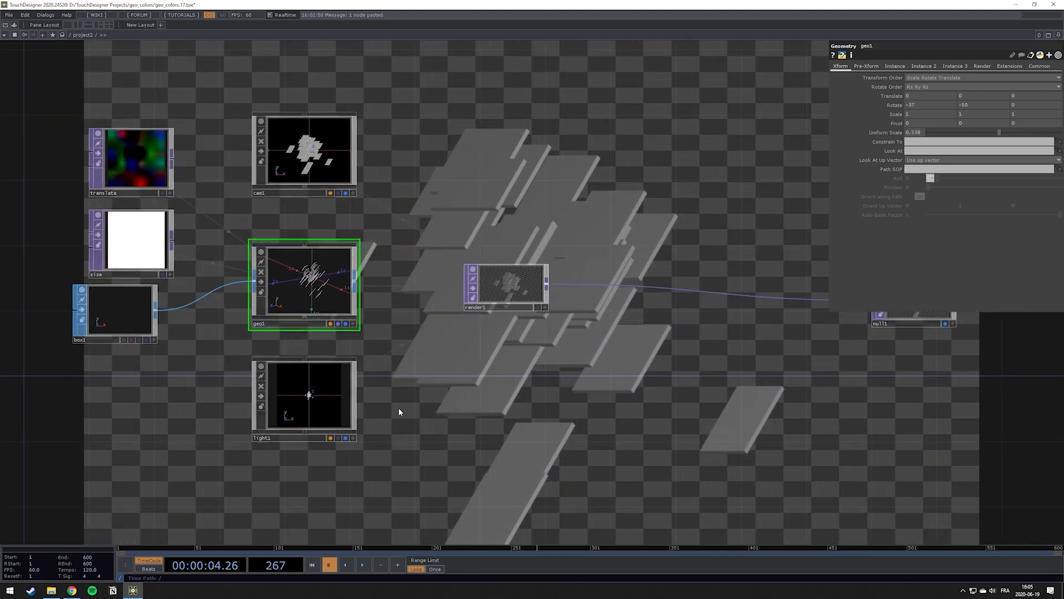
pyautogui.click(320, 407)
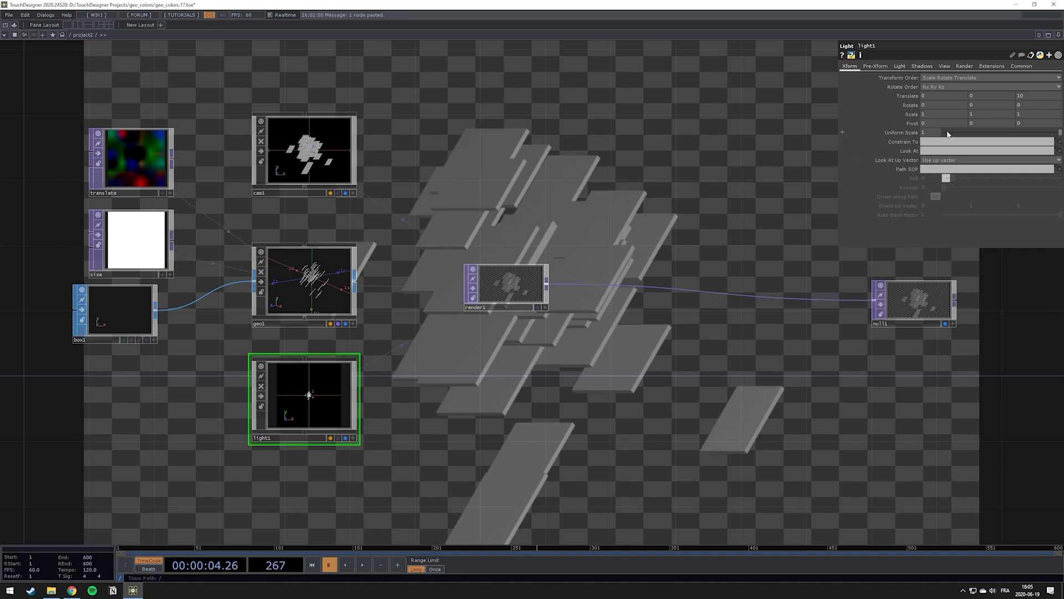
pyautogui.click(906, 66)
pyautogui.click(932, 79)
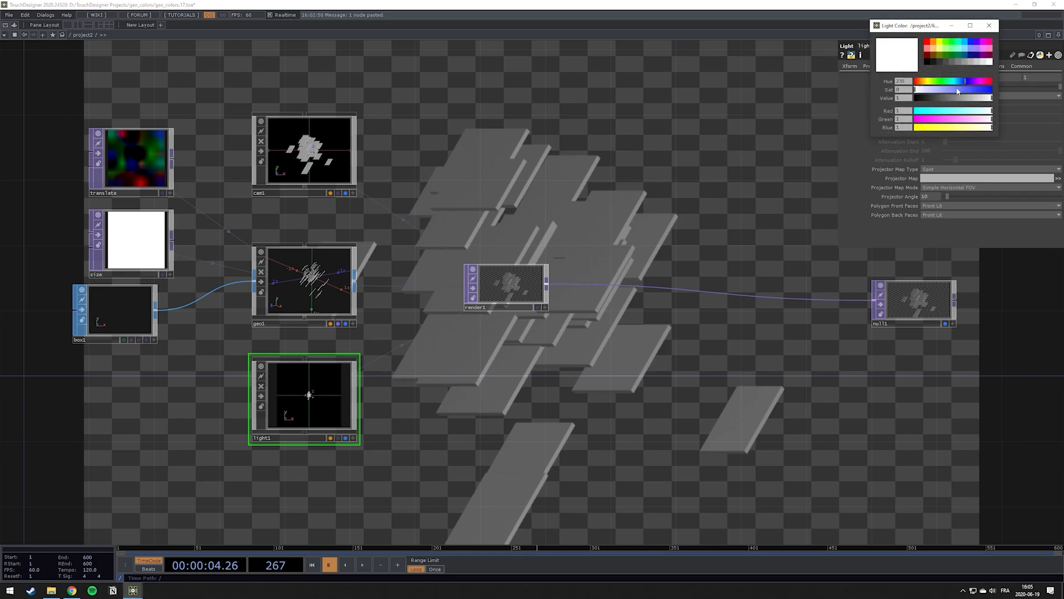
pyautogui.moveTo(971, 90); pyautogui.dragTo(961, 93)
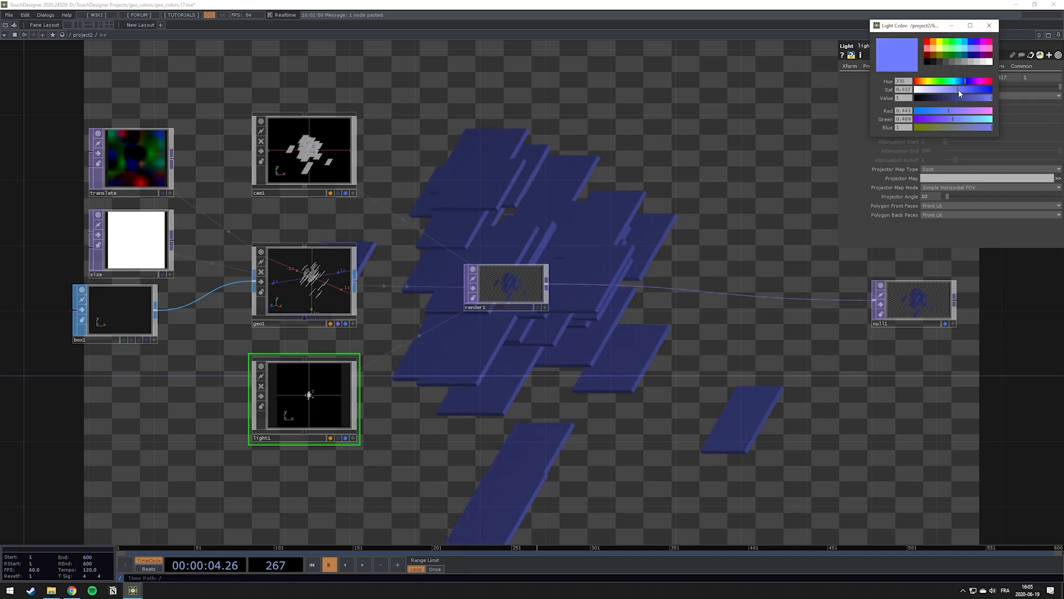
pyautogui.click(989, 25)
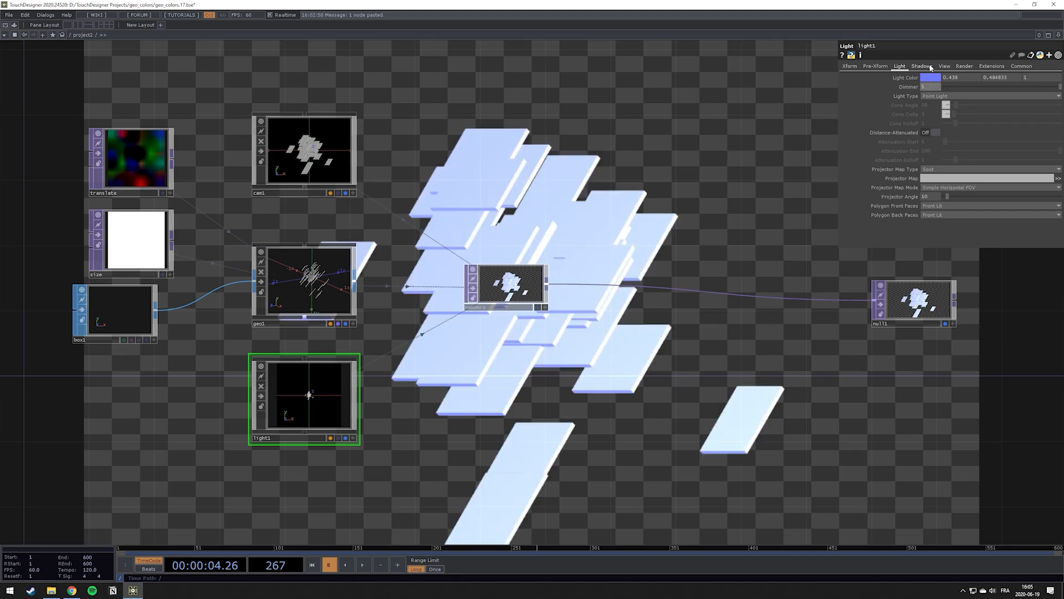
# Try a stronger saturation of about 0.789 for light1's color, and return it to about 0.562
pyautogui.click(930, 78)
pyautogui.moveTo(965, 88); pyautogui.dragTo(976, 87)
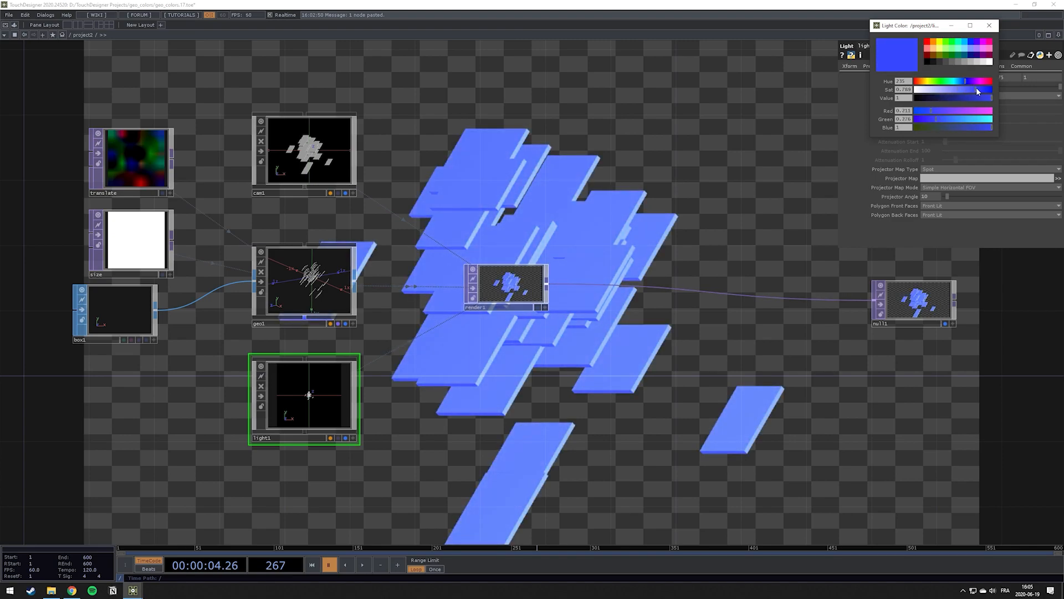
pyautogui.moveTo(975, 87); pyautogui.dragTo(959, 94)
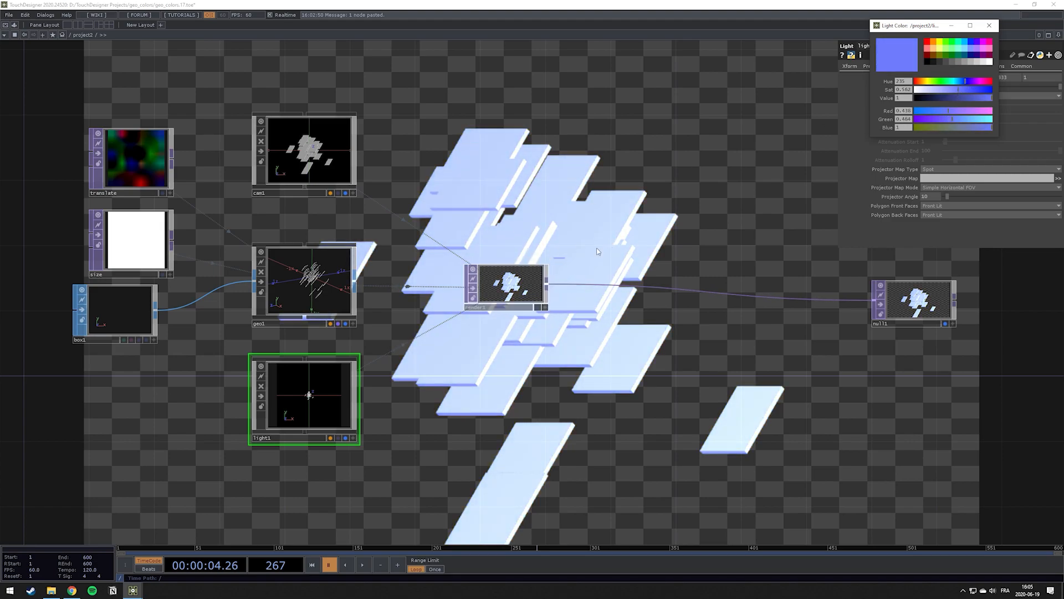
# Activate render1's viewer with pixel values displayed and examine the colors on the boxes' lit faces
pyautogui.scroll(5, 524, 291)
pyautogui.click(614, 343)
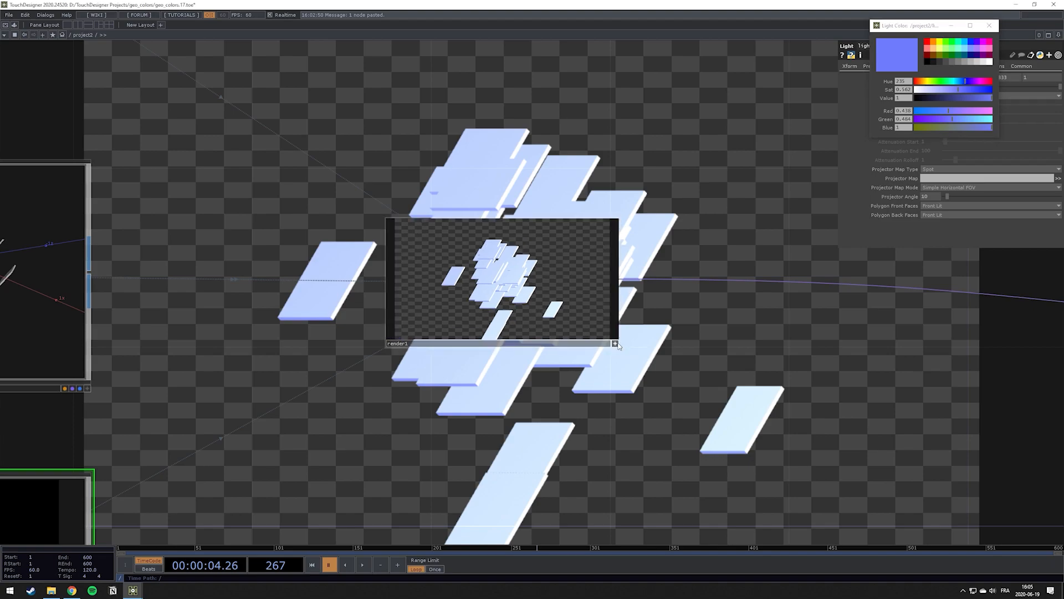
pyautogui.rightClick(522, 248)
pyautogui.click(531, 260)
pyautogui.scroll(2, 490, 294)
pyautogui.scroll(2, 489, 293)
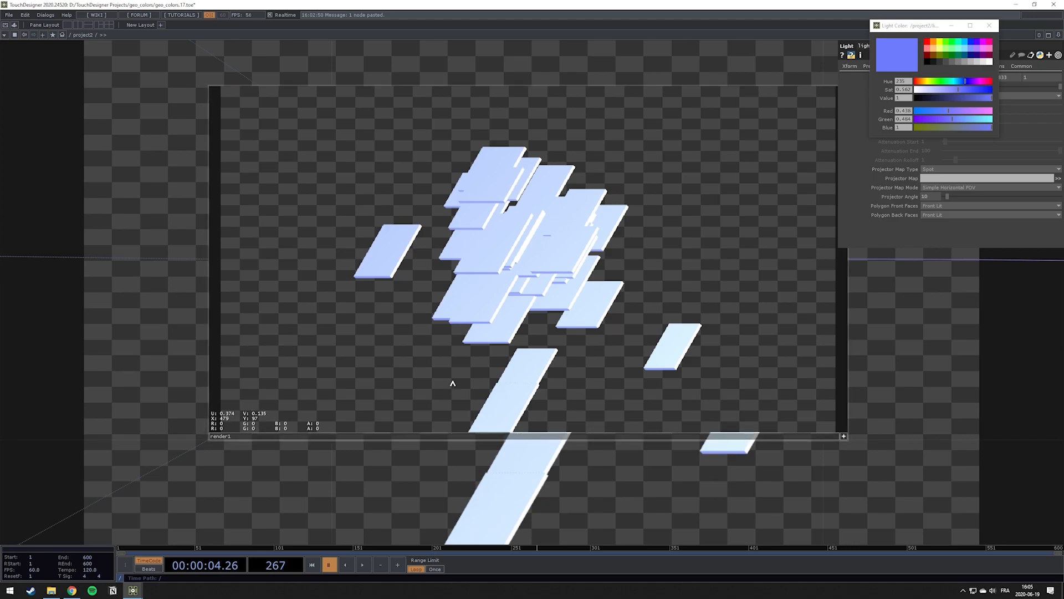
pyautogui.scroll(-3, 452, 379)
pyautogui.moveTo(667, 265); pyautogui.dragTo(593, 188)
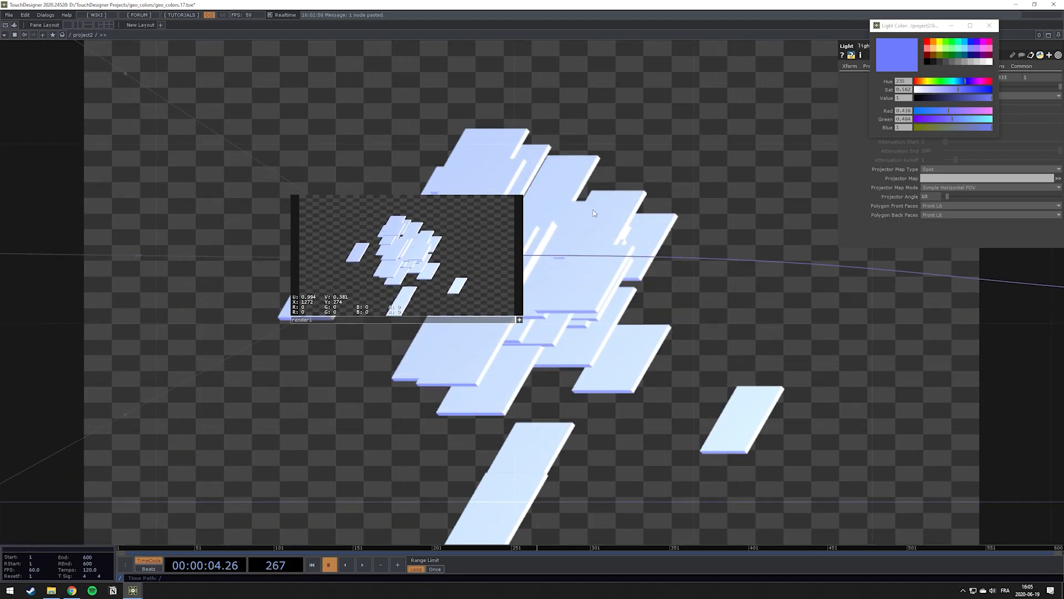
pyautogui.scroll(-2, 593, 189)
pyautogui.scroll(2, 492, 141)
pyautogui.moveTo(491, 141); pyautogui.dragTo(629, 219)
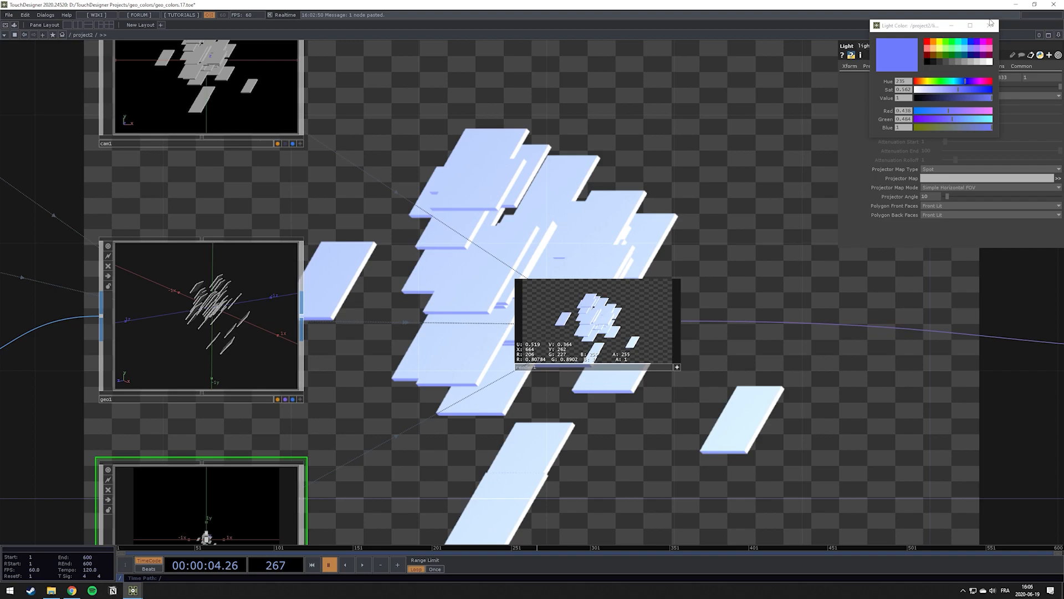
# Close the light color picker and change light1's Light Type to Distant Light
pyautogui.click(990, 24)
pyautogui.moveTo(744, 222); pyautogui.dragTo(503, 291)
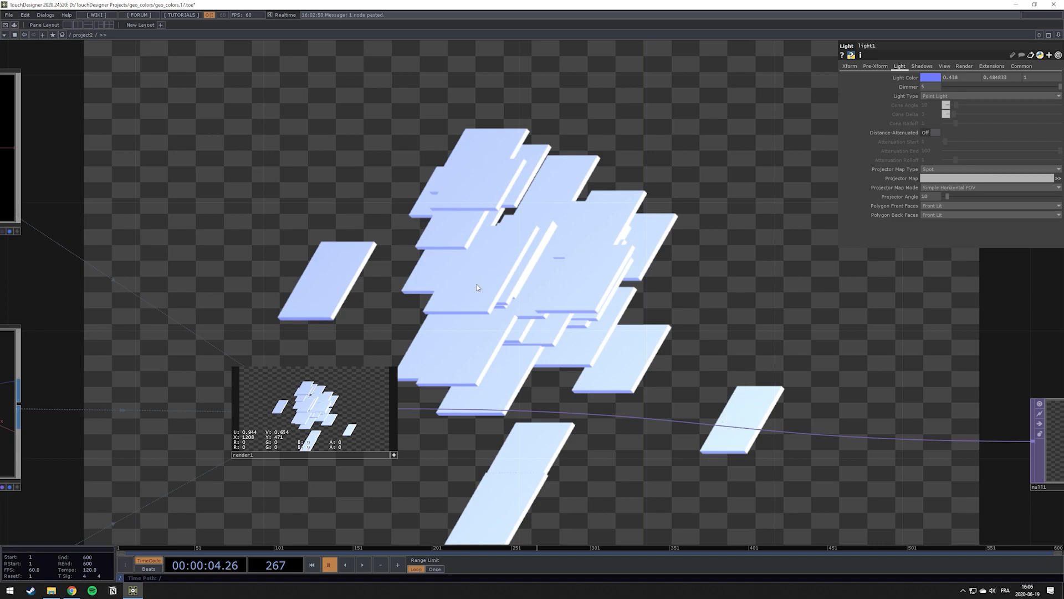
pyautogui.click(936, 96)
pyautogui.click(938, 118)
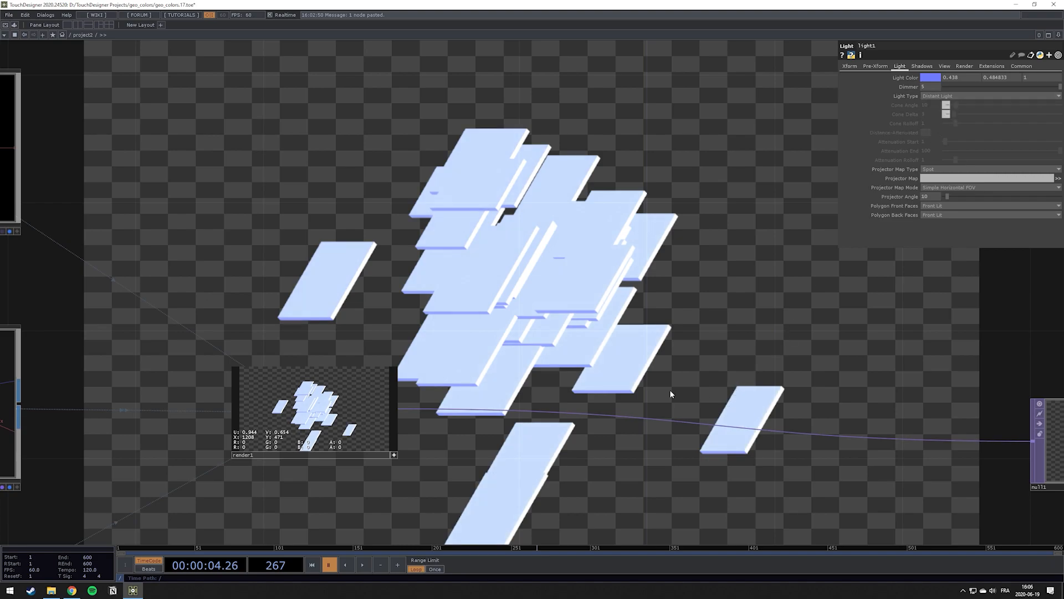
# Inspect the shading of the boxes in render1 under the distant light, and deactivate its viewer
pyautogui.scroll(5, 606, 332)
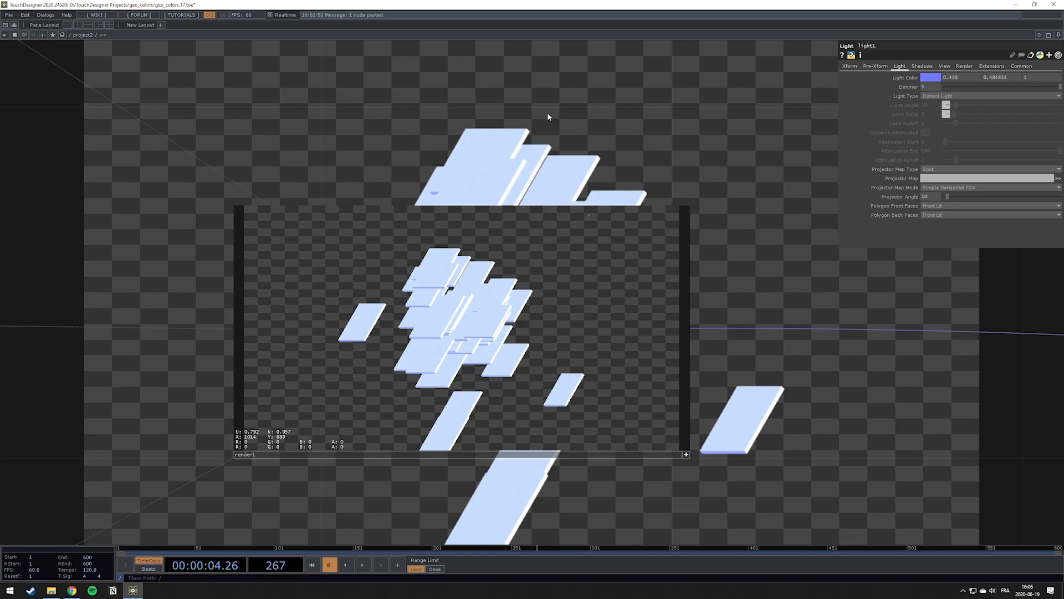
pyautogui.scroll(-5, 606, 170)
pyautogui.moveTo(712, 296); pyautogui.dragTo(573, 266)
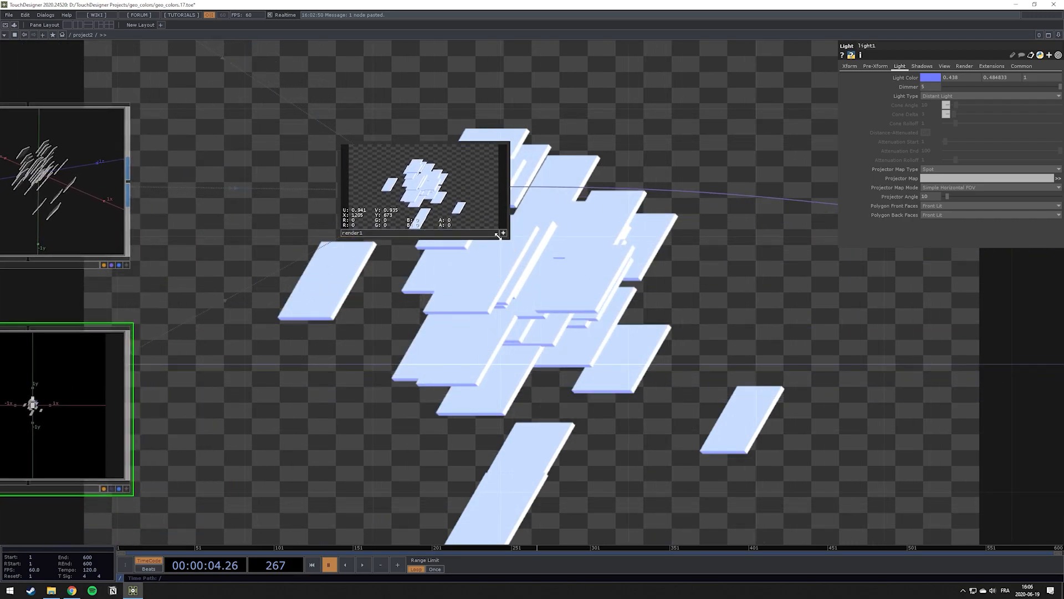
pyautogui.scroll(-5, 503, 236)
pyautogui.scroll(3, 527, 166)
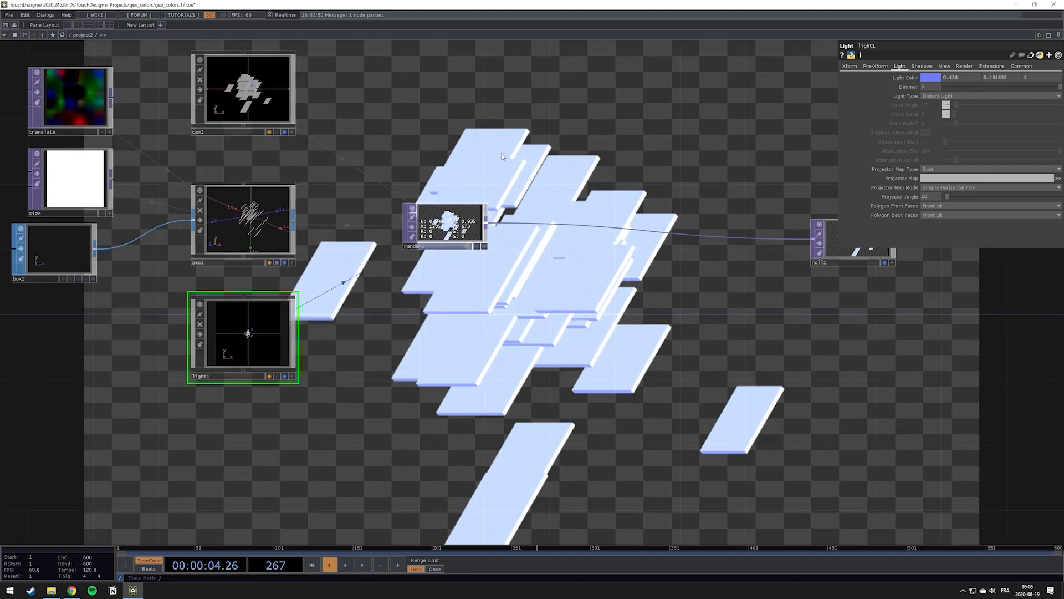
pyautogui.moveTo(526, 157); pyautogui.dragTo(469, 208)
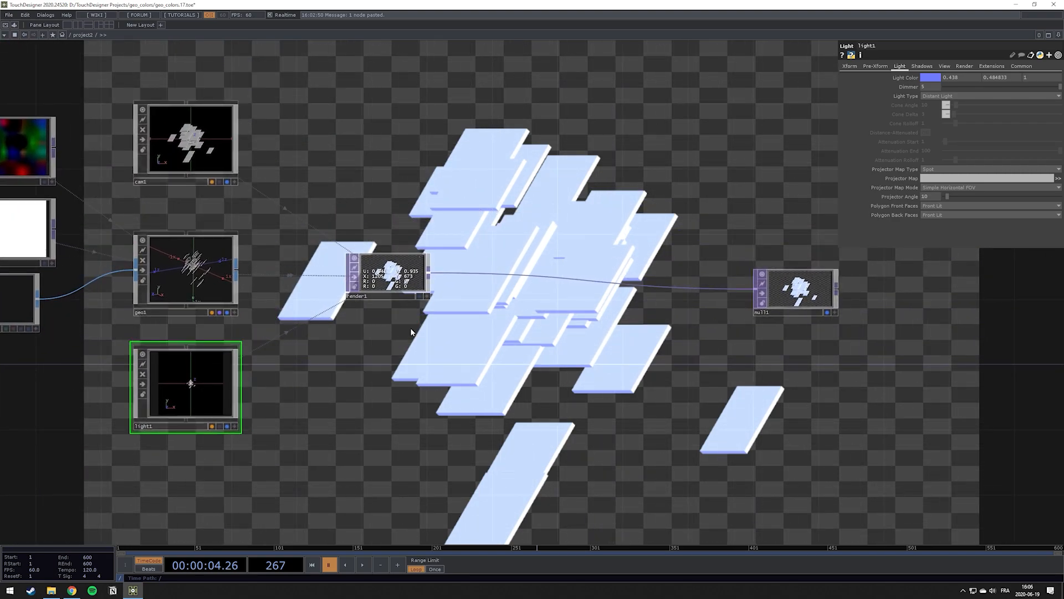
# Add a Constant TOP below render1 and paste a second copy of it underneath
pyautogui.press('Tab')
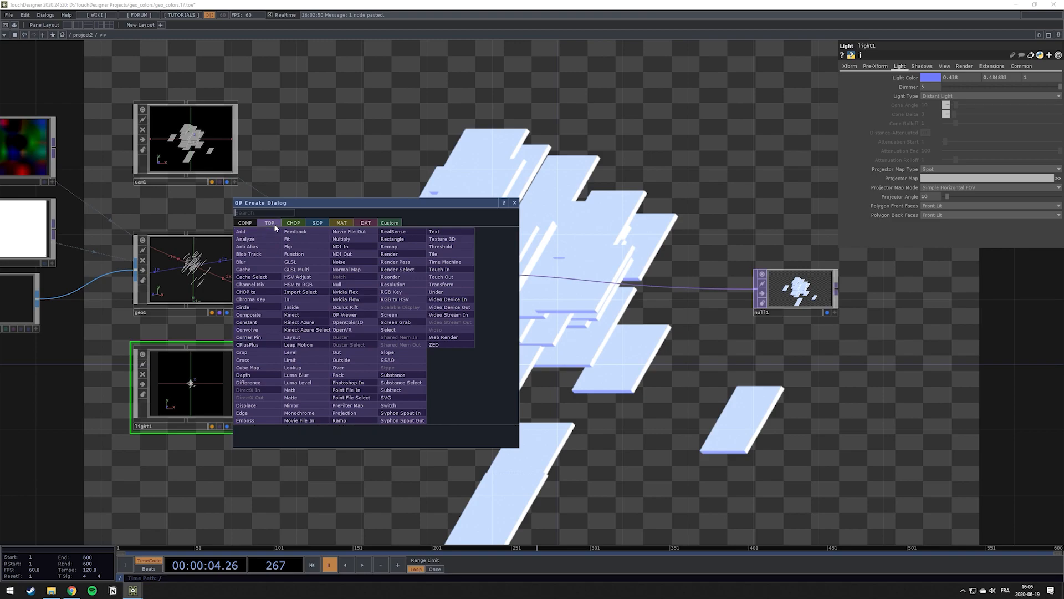
pyautogui.click(253, 337)
pyautogui.click(411, 357)
pyautogui.moveTo(409, 354)
pyautogui.mouseDown()
pyautogui.moveTo(376, 359)
pyautogui.moveTo(394, 367)
pyautogui.mouseUp()
pyautogui.hotkey('ctrl', 'v')
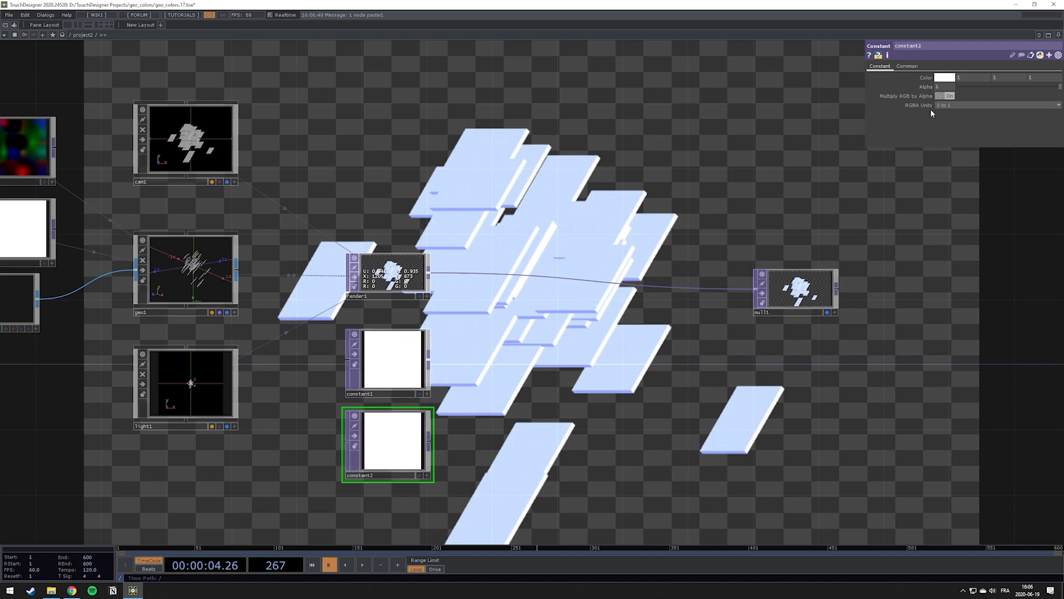
# Sample the box face color in render1 and set constant2's color to 0.79, 0.87, 1
pyautogui.scroll(5, 375, 288)
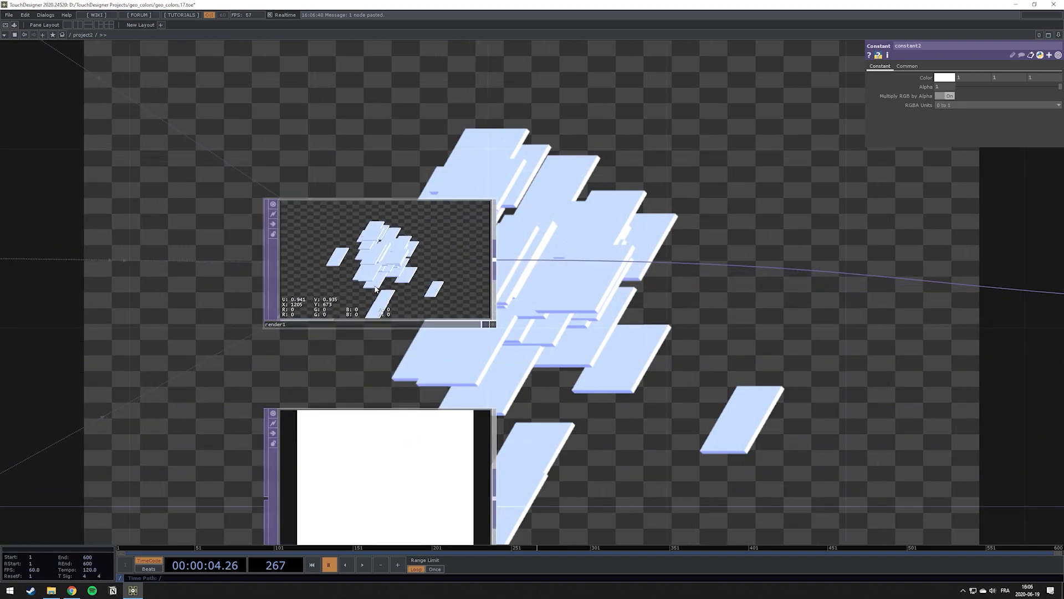
pyautogui.scroll(3, 375, 288)
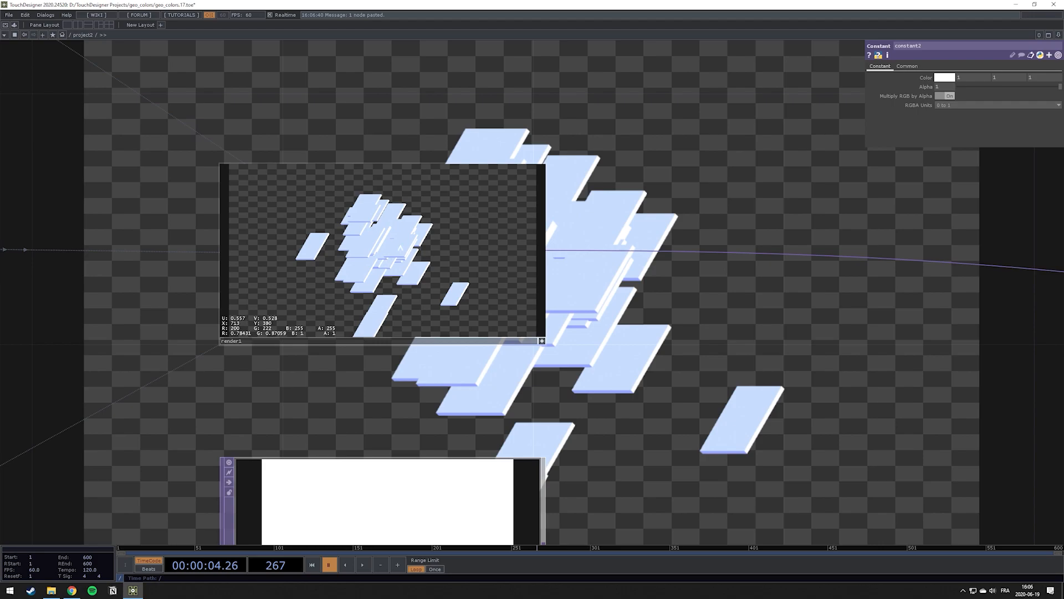
pyautogui.scroll(-5, 400, 248)
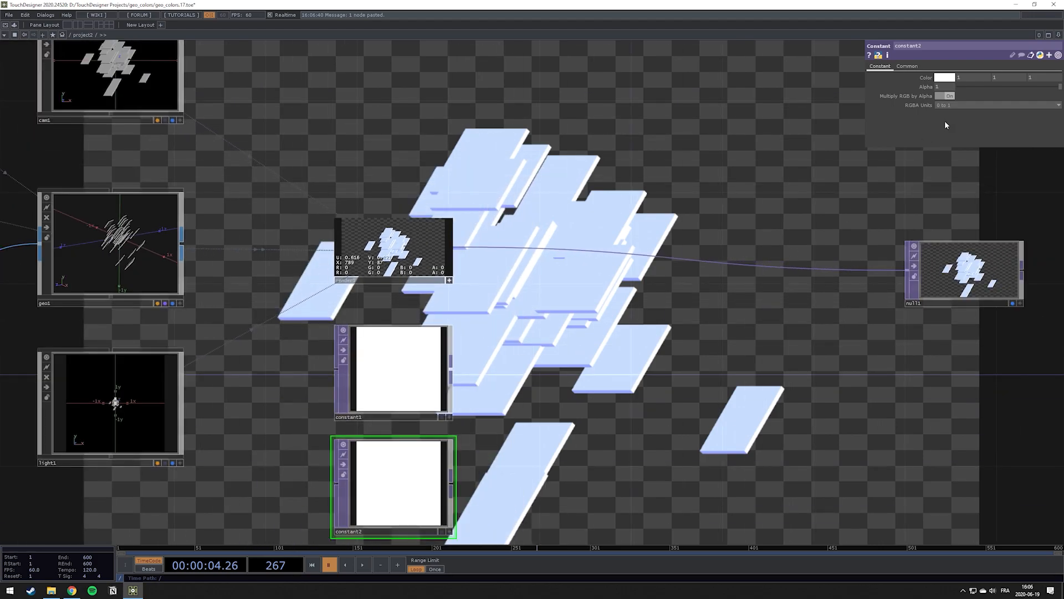
pyautogui.click(965, 78)
pyautogui.write('0.8')
pyautogui.press('Tab')
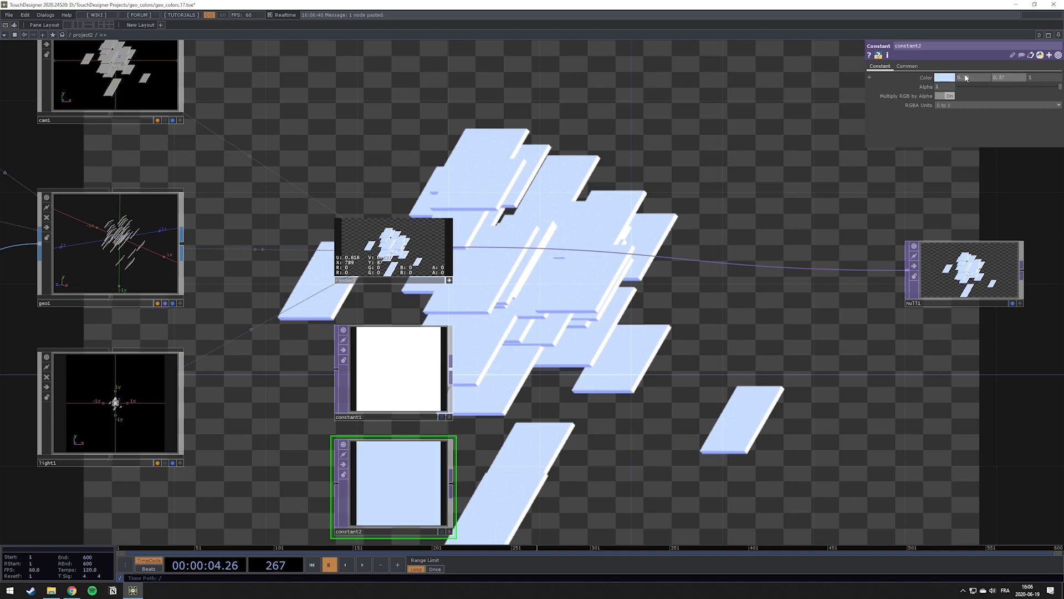
# Compare the box colors in render1 with the two constants, and deactivate render1's viewer
pyautogui.moveTo(366, 211); pyautogui.dragTo(256, 188)
pyautogui.scroll(5, 256, 188)
pyautogui.scroll(-3, 255, 187)
pyautogui.moveTo(500, 361); pyautogui.dragTo(450, 192)
pyautogui.scroll(-4, 450, 192)
pyautogui.scroll(4, 447, 214)
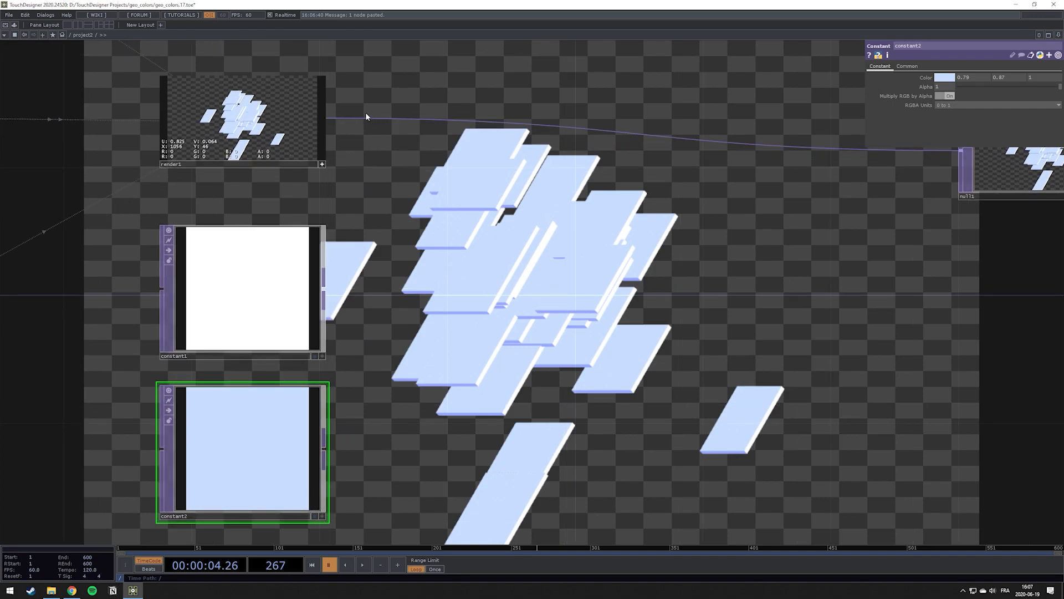
pyautogui.click(322, 165)
pyautogui.moveTo(403, 200); pyautogui.dragTo(387, 231)
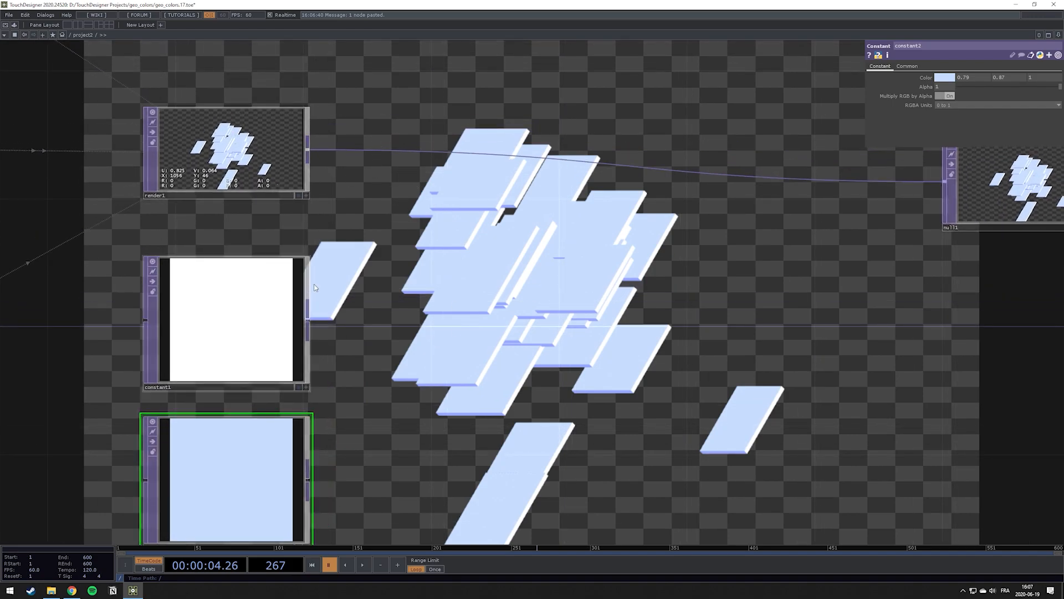
# Add a Switch TOP after constant1, connect constant2 as its second input, and test its Index, leaving it at 0
pyautogui.rightClick(308, 322)
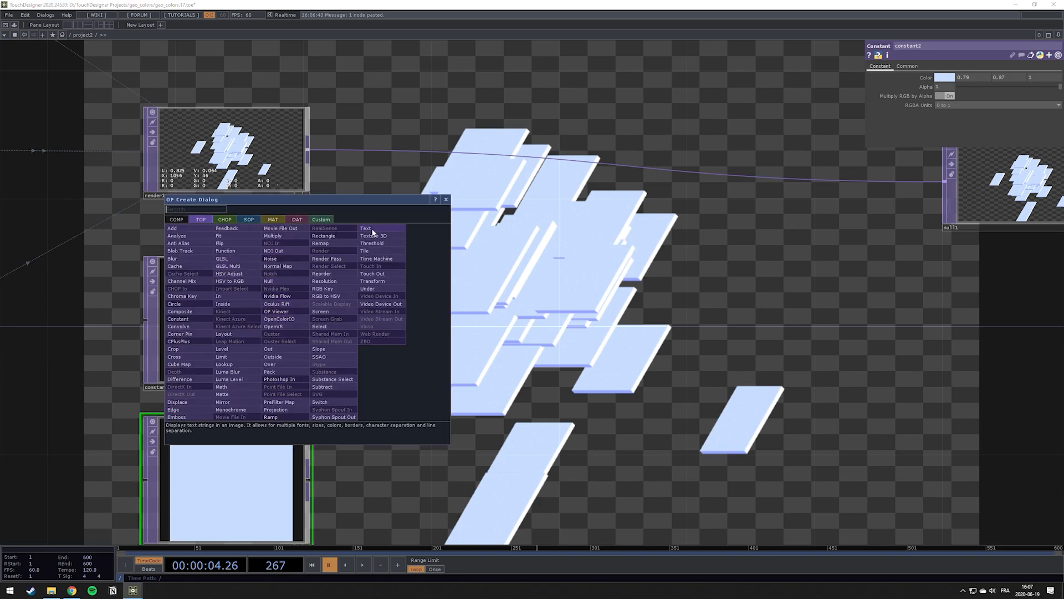
pyautogui.click(341, 401)
pyautogui.click(554, 342)
pyautogui.moveTo(309, 488); pyautogui.dragTo(478, 363)
pyautogui.moveTo(982, 75); pyautogui.dragTo(960, 84)
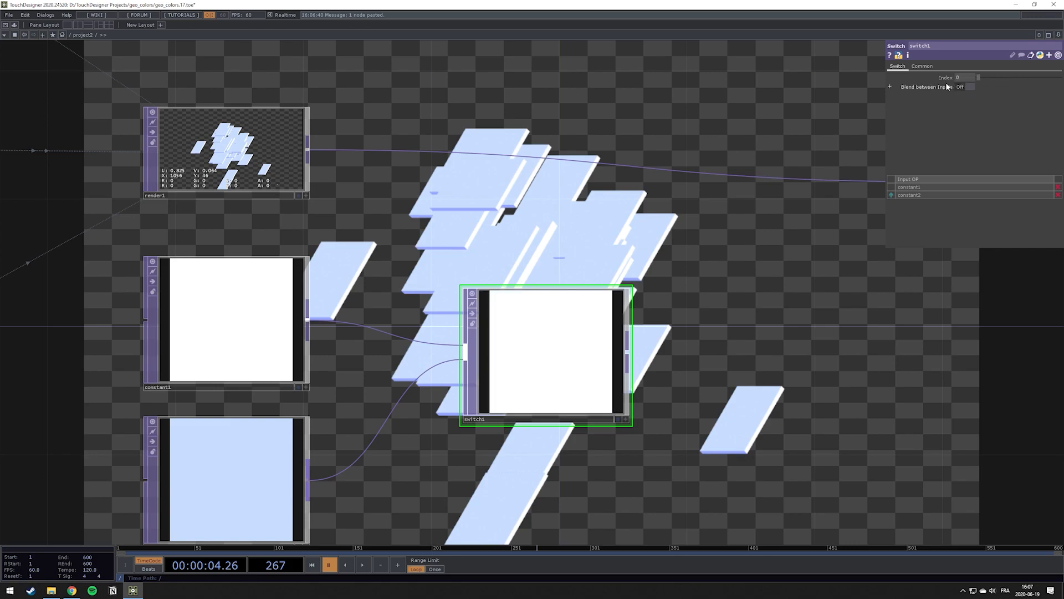
pyautogui.moveTo(952, 78); pyautogui.dragTo(929, 88)
pyautogui.moveTo(334, 241); pyautogui.dragTo(175, 346)
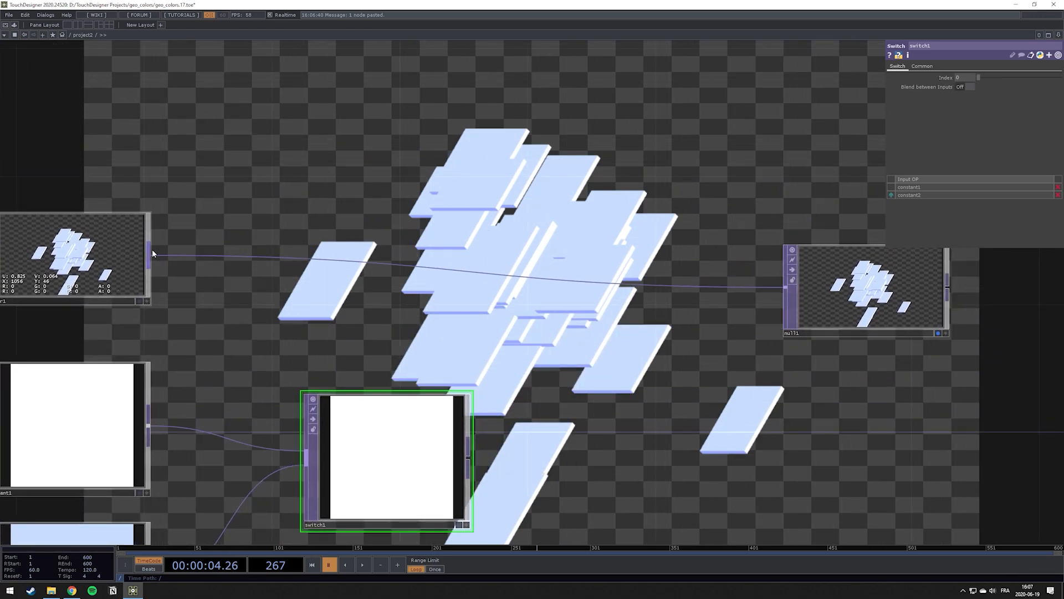
# Insert an Over TOP between render1 and null1, connect switch1 as its second input, and set its Fixed Layer to Input 1
pyautogui.rightClick(153, 253)
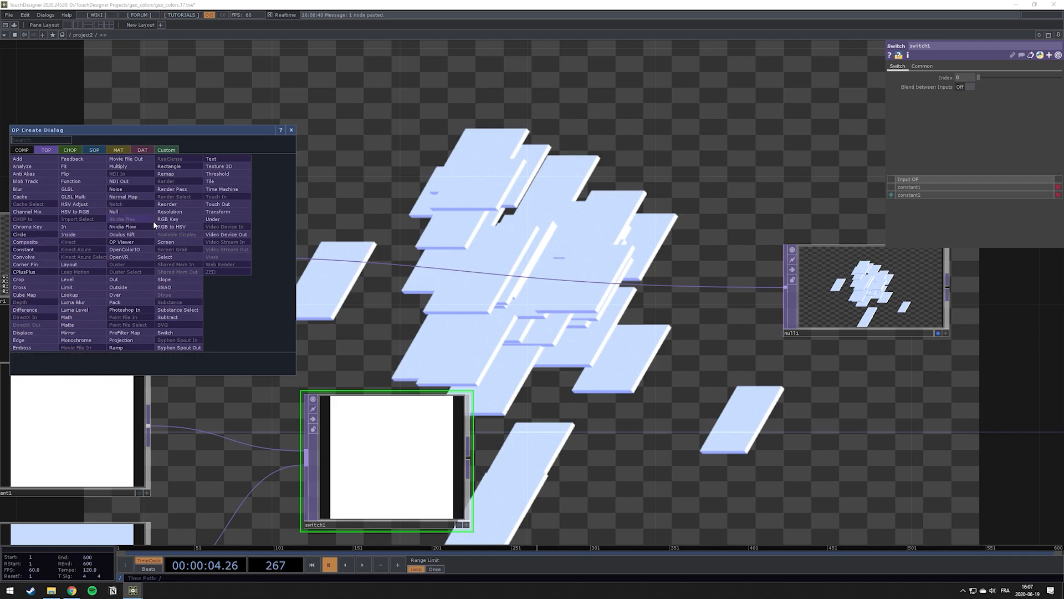
pyautogui.write('ov')
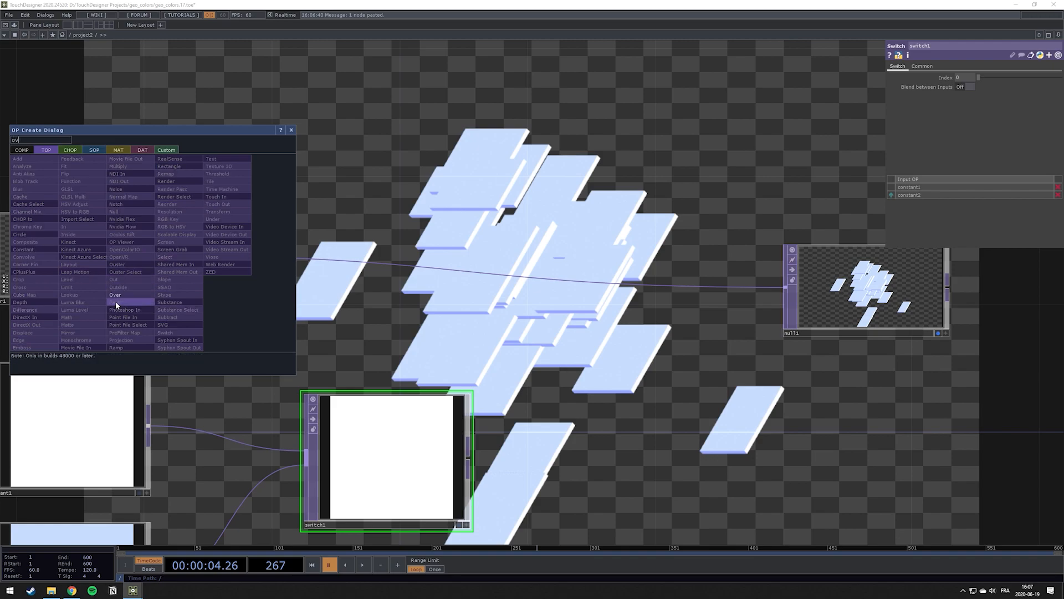
pyautogui.click(114, 295)
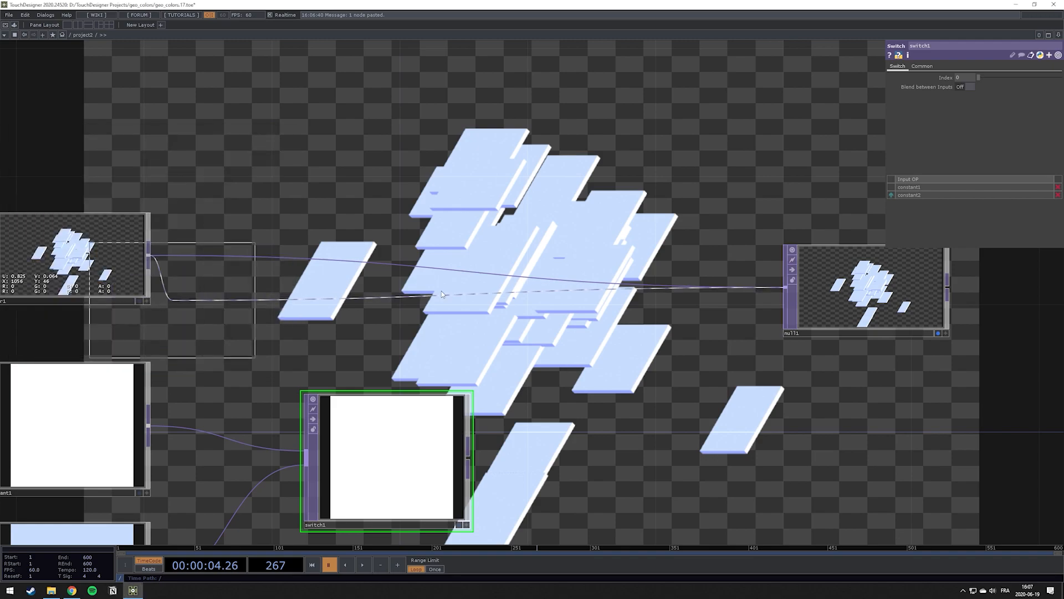
pyautogui.click(578, 290)
pyautogui.moveTo(469, 458); pyautogui.dragTo(497, 299)
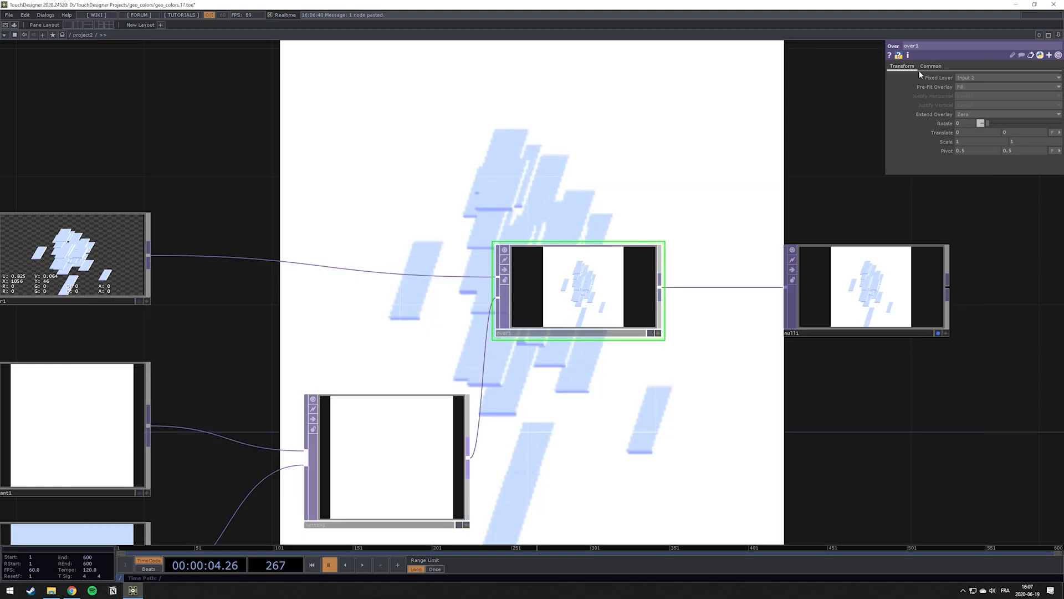
pyautogui.click(970, 80)
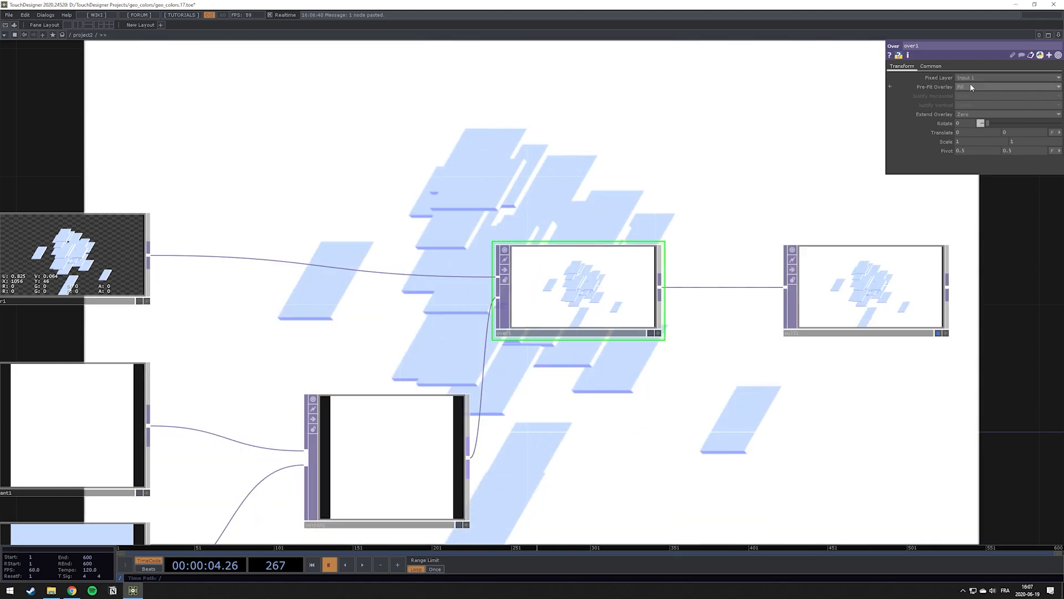
# Test switch1's Index at about 1.17 to preview the blue constant as the background behind the boxes
pyautogui.scroll(-3, 606, 214)
pyautogui.press('h')
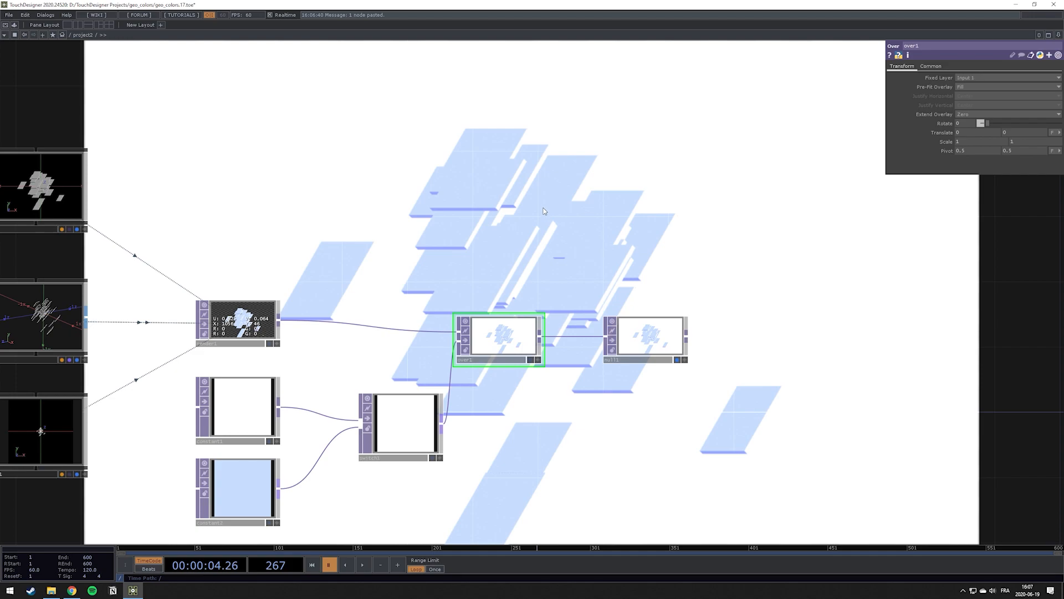
pyautogui.moveTo(413, 250); pyautogui.dragTo(474, 215)
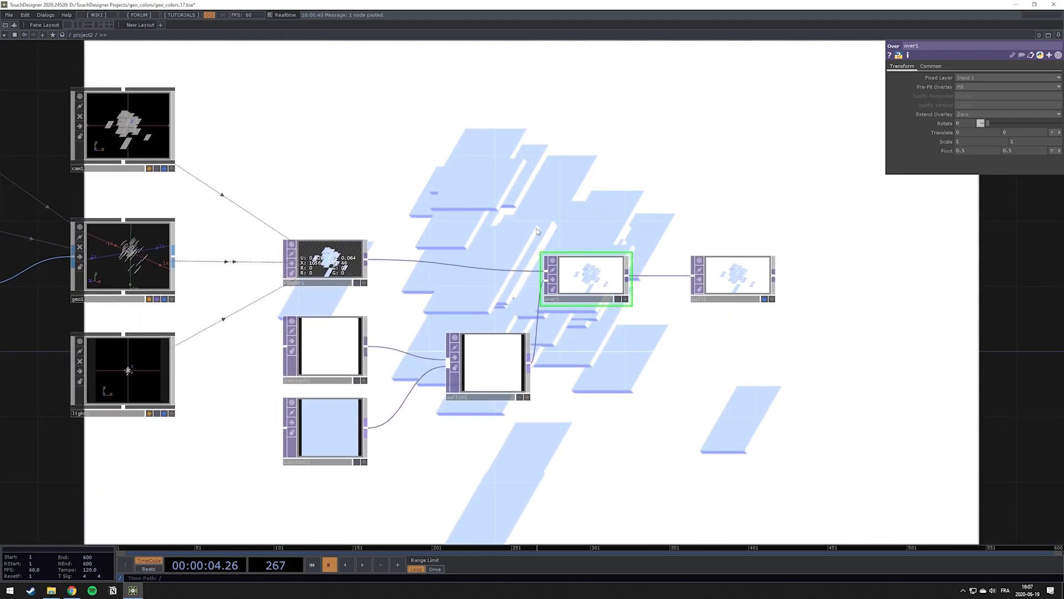
pyautogui.moveTo(672, 438); pyautogui.dragTo(587, 421)
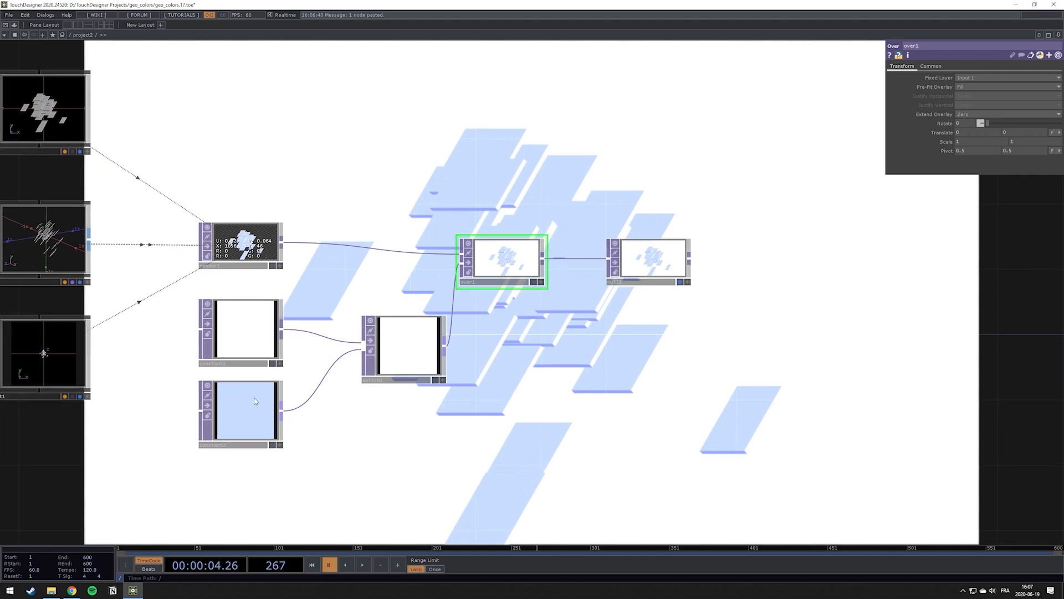
pyautogui.click(419, 347)
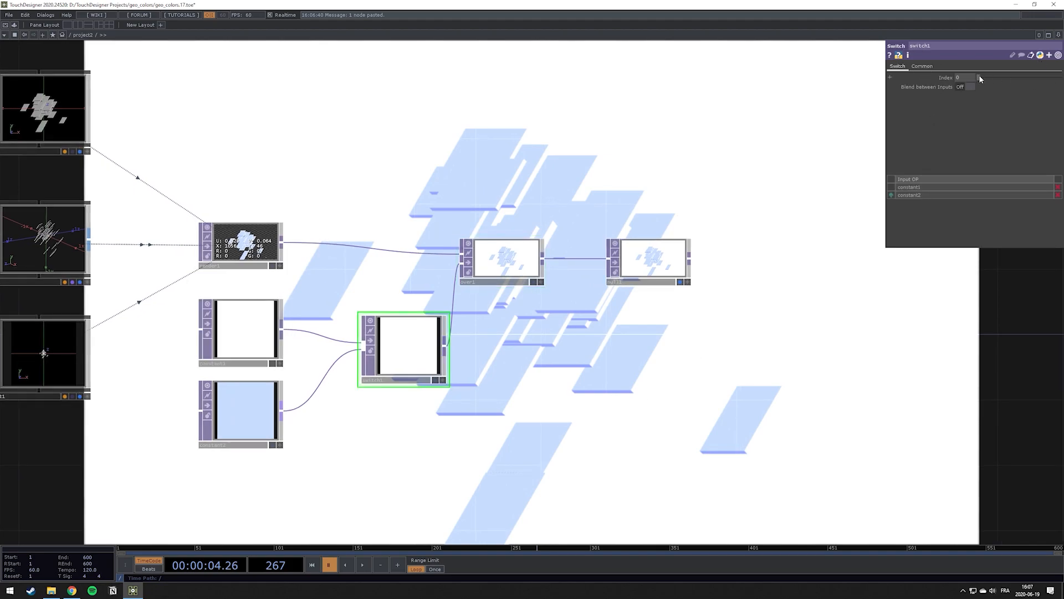
pyautogui.moveTo(986, 78); pyautogui.dragTo(988, 78)
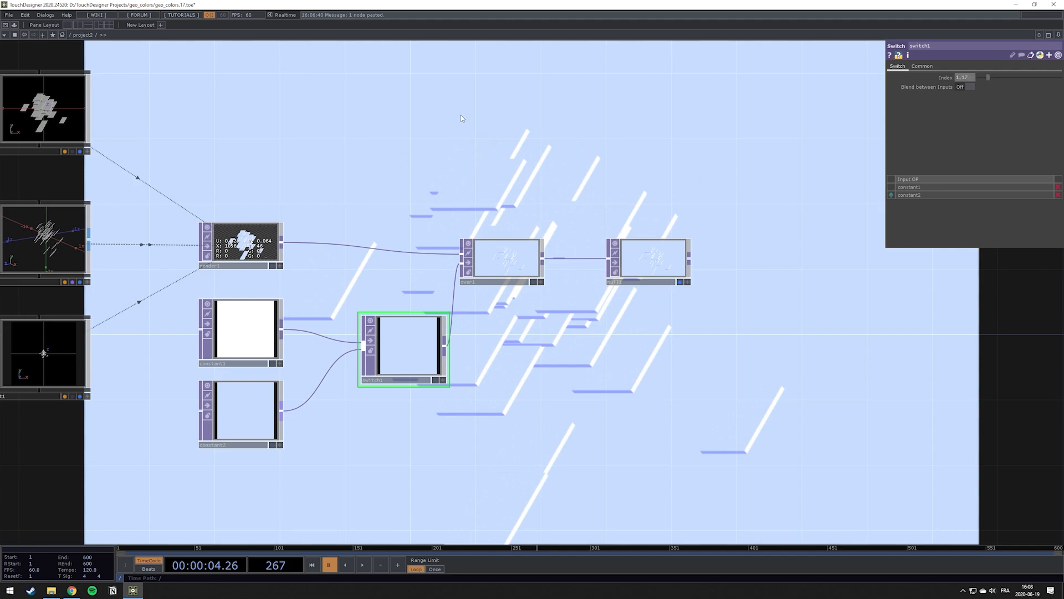
# Turn on Blend between Inputs for switch1, keeping its Index at 0
pyautogui.moveTo(519, 158); pyautogui.dragTo(394, 218)
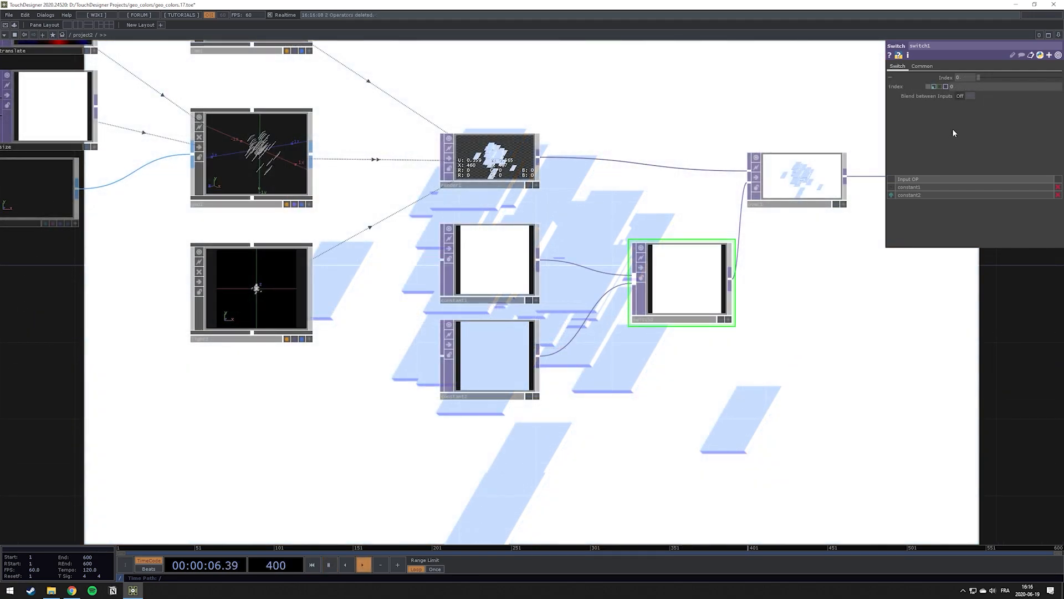
pyautogui.click(972, 96)
pyautogui.moveTo(979, 77); pyautogui.dragTo(942, 89)
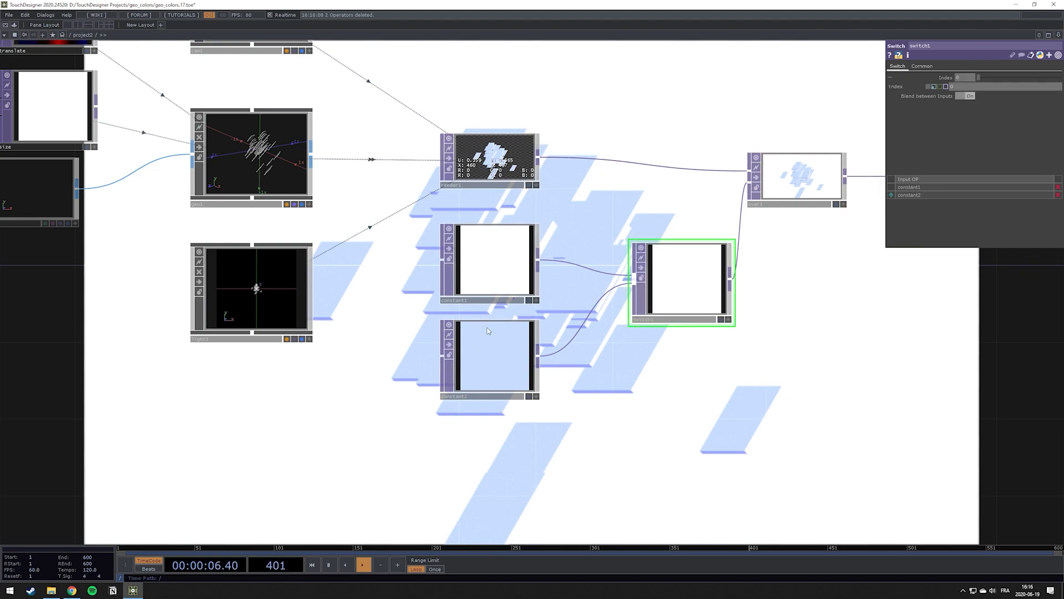
# Add a Noise CHOP in the empty network area below the two constants
pyautogui.moveTo(601, 396); pyautogui.dragTo(564, 325)
pyautogui.moveTo(298, 416); pyautogui.dragTo(321, 351)
pyautogui.press('Tab')
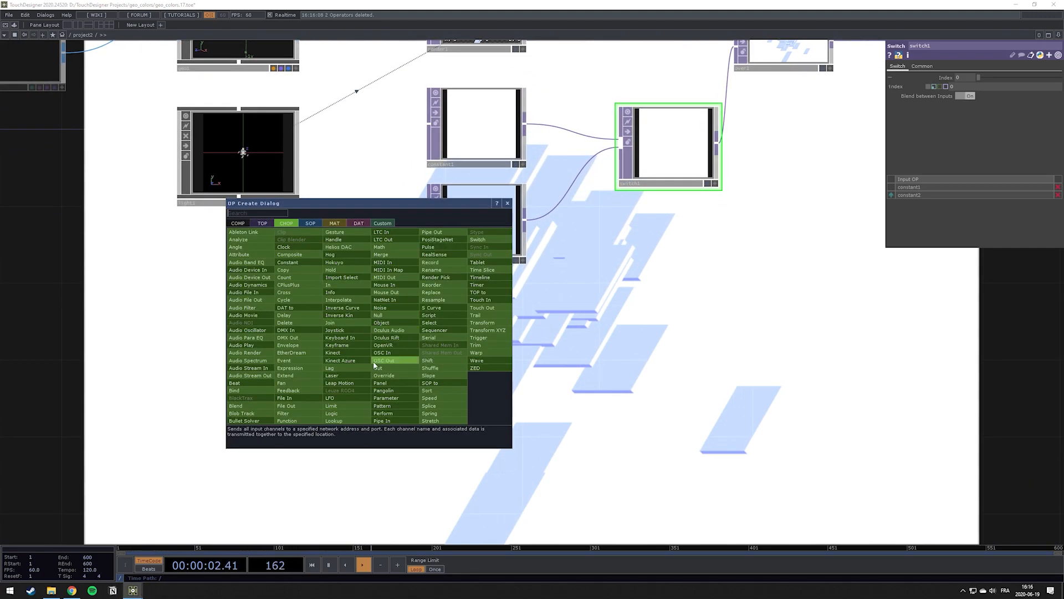
pyautogui.write('noi')
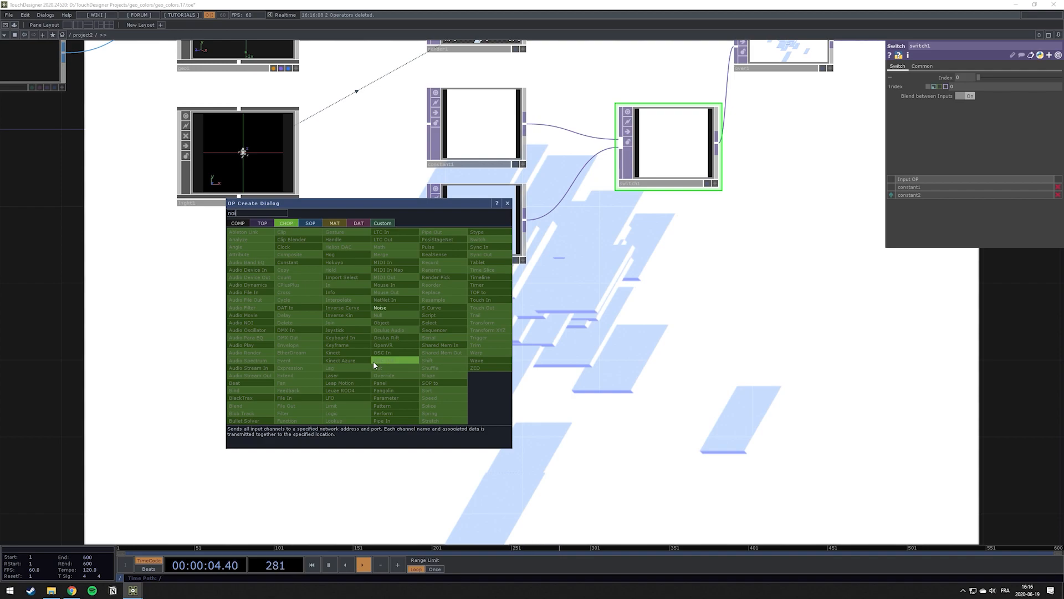
pyautogui.click(375, 304)
pyautogui.click(376, 306)
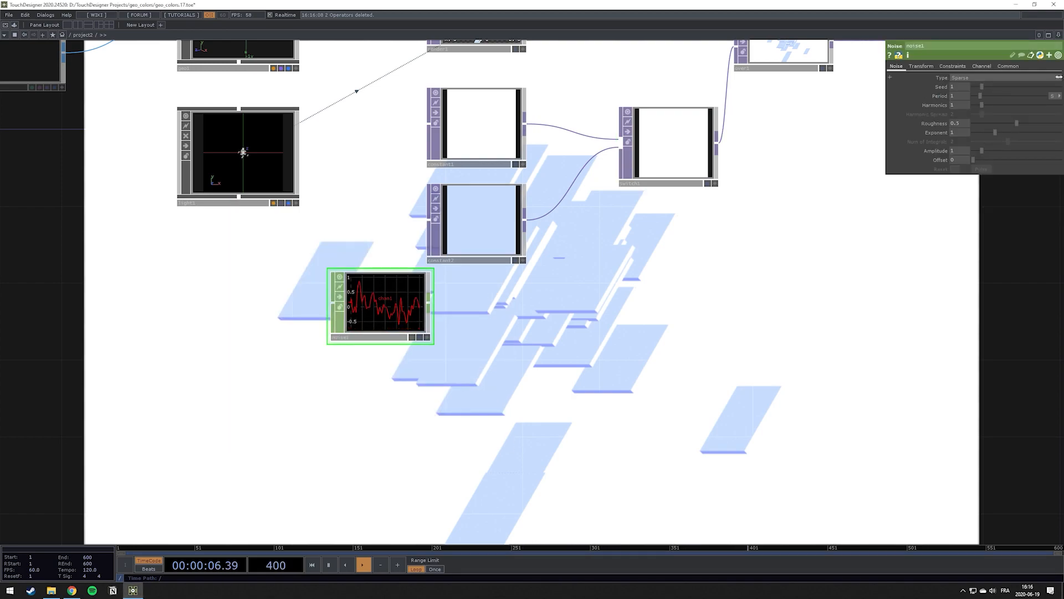
# Shape noise1 into a 0-to-1 square signal with Seed 1.48, Period 2.38, Roughness 0, Exponent 0, Amplitude 0.5 and Offset 0.5
pyautogui.moveTo(980, 85); pyautogui.dragTo(953, 133)
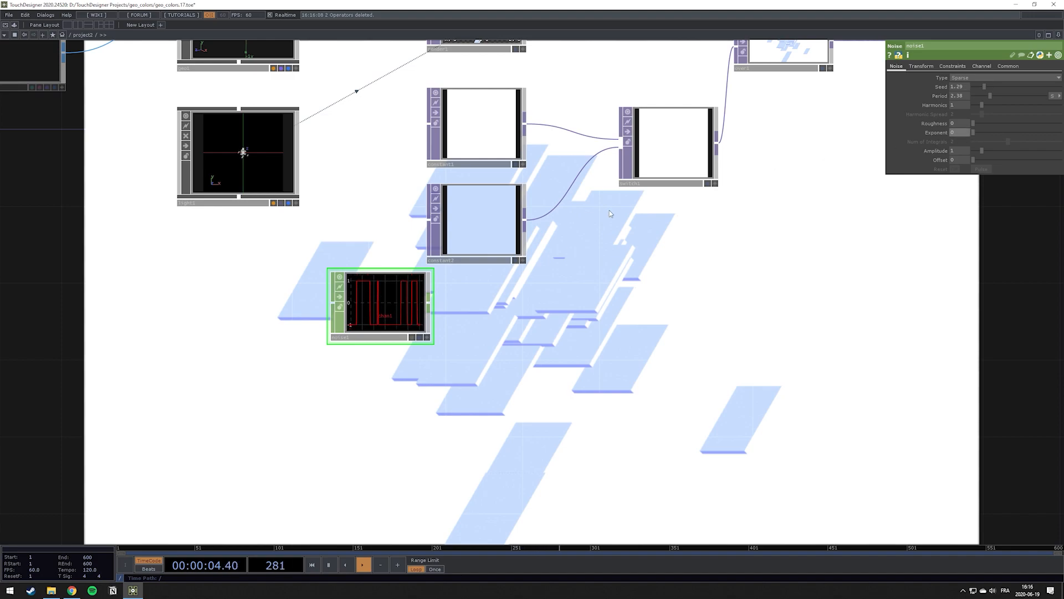
pyautogui.scroll(3, 369, 307)
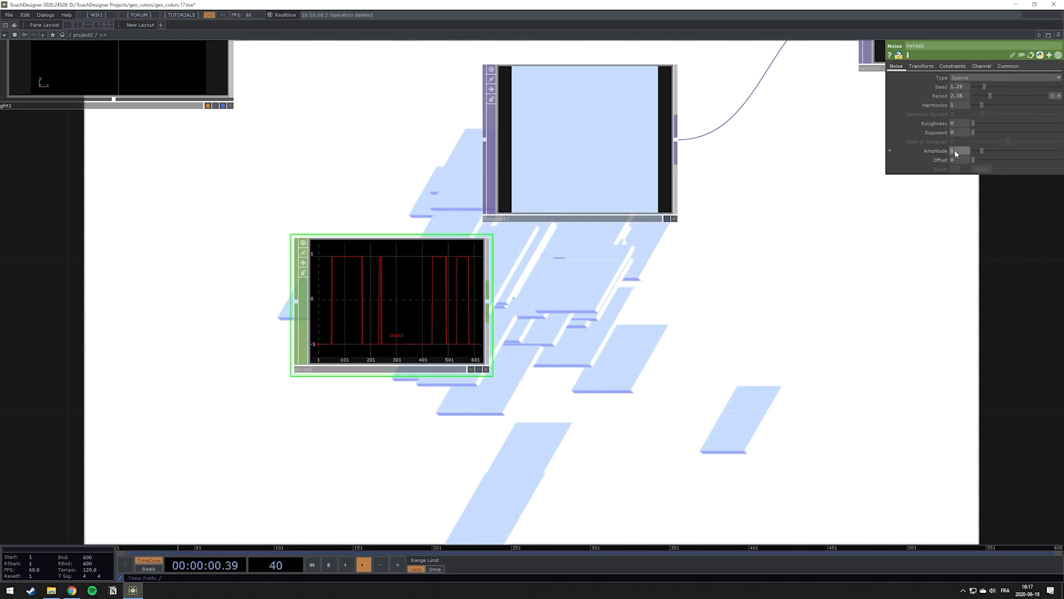
pyautogui.press('Tab')
pyautogui.write('0.5')
pyautogui.press('Return')
pyautogui.moveTo(984, 83); pyautogui.dragTo(987, 84)
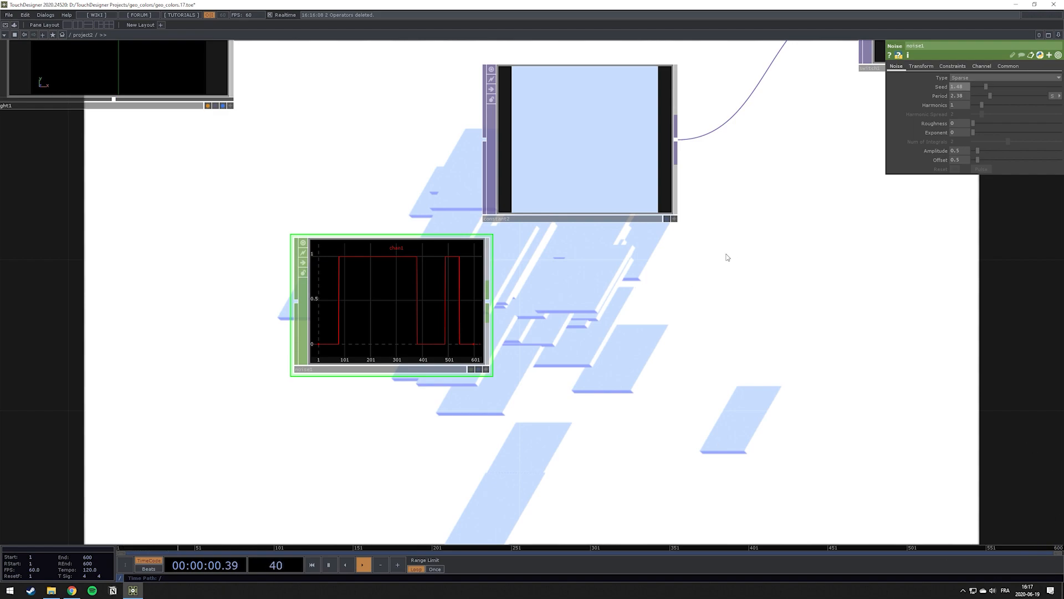
# Reposition the noise1 node just beneath constant2, leaving room beside it
pyautogui.scroll(-3, 724, 255)
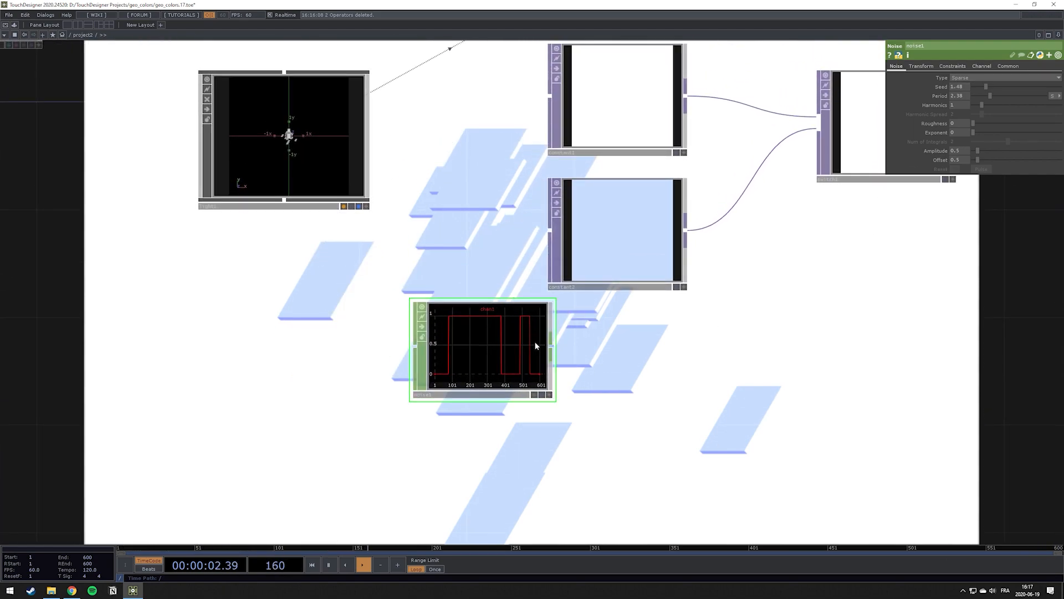
pyautogui.moveTo(536, 346); pyautogui.dragTo(509, 346)
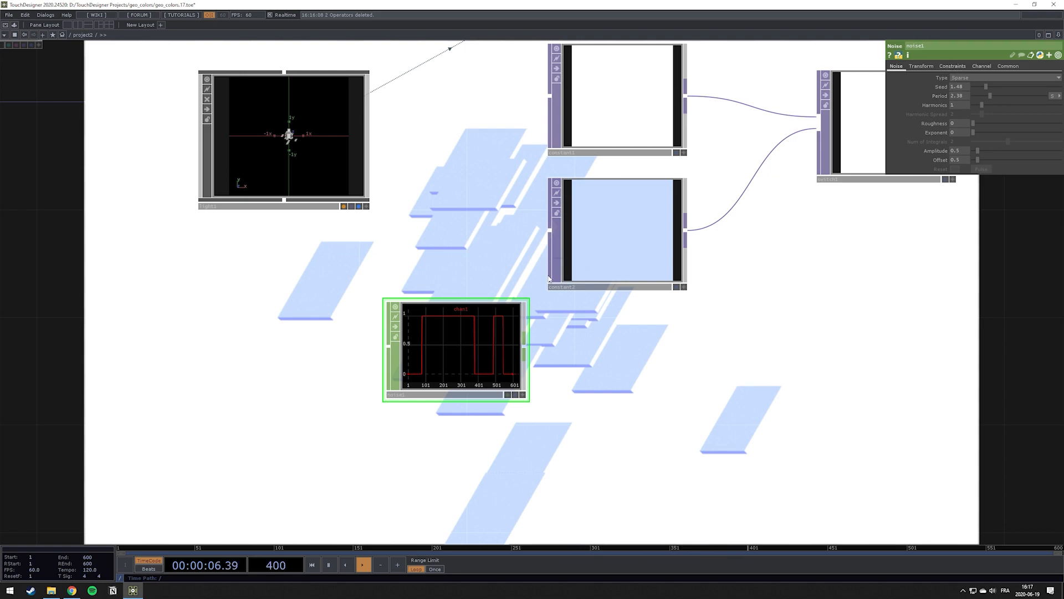
pyautogui.click(646, 233)
pyautogui.moveTo(466, 341); pyautogui.dragTo(570, 366)
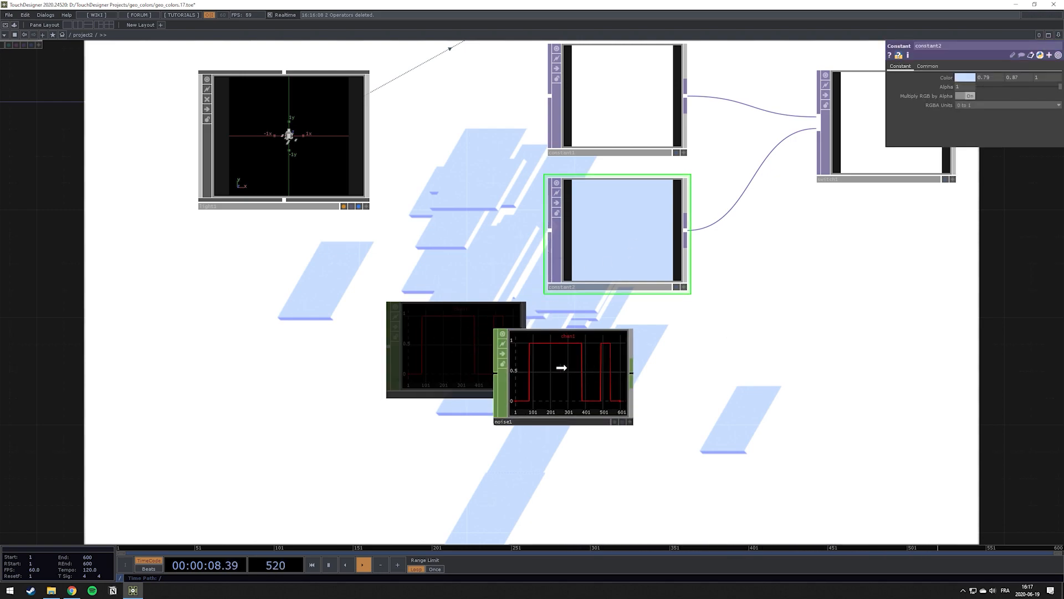
pyautogui.moveTo(762, 345); pyautogui.dragTo(580, 361)
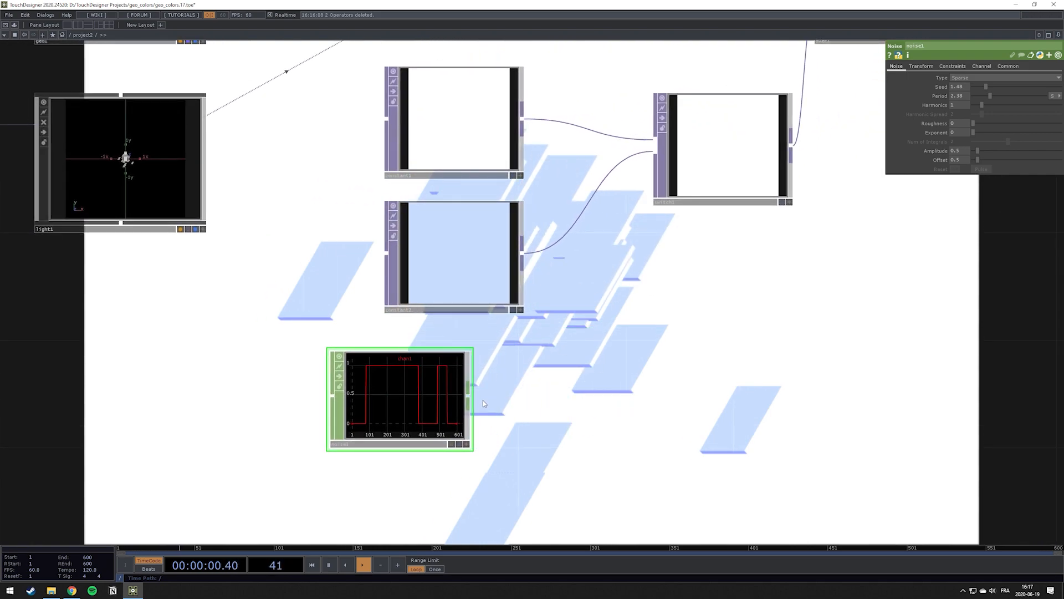
# Add a Filter CHOP after noise1 and turn off its Time Slice so it smooths the whole curve
pyautogui.press('Tab')
pyautogui.write('fil')
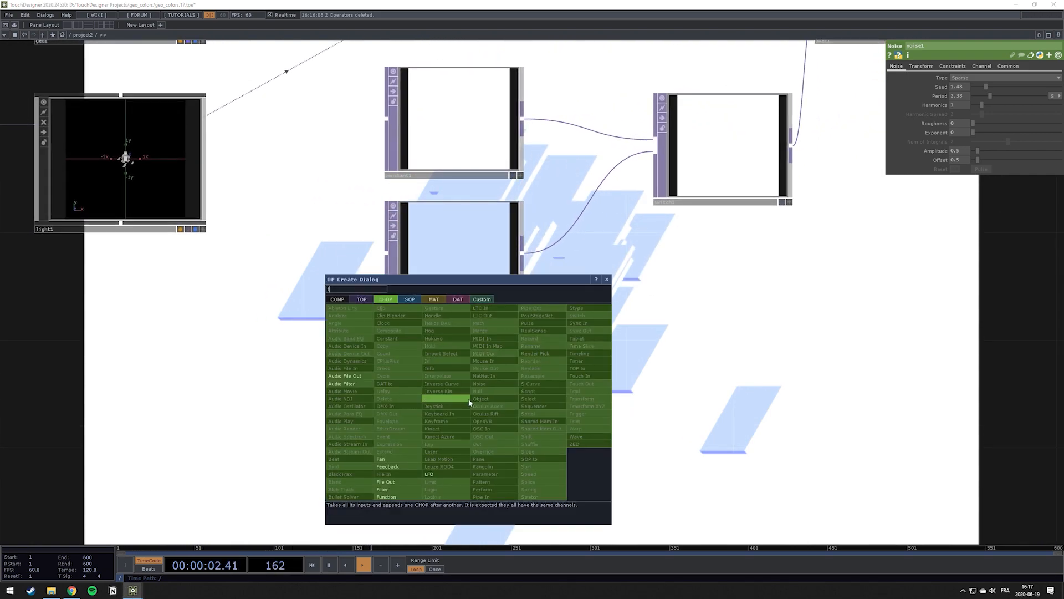
pyautogui.click(396, 488)
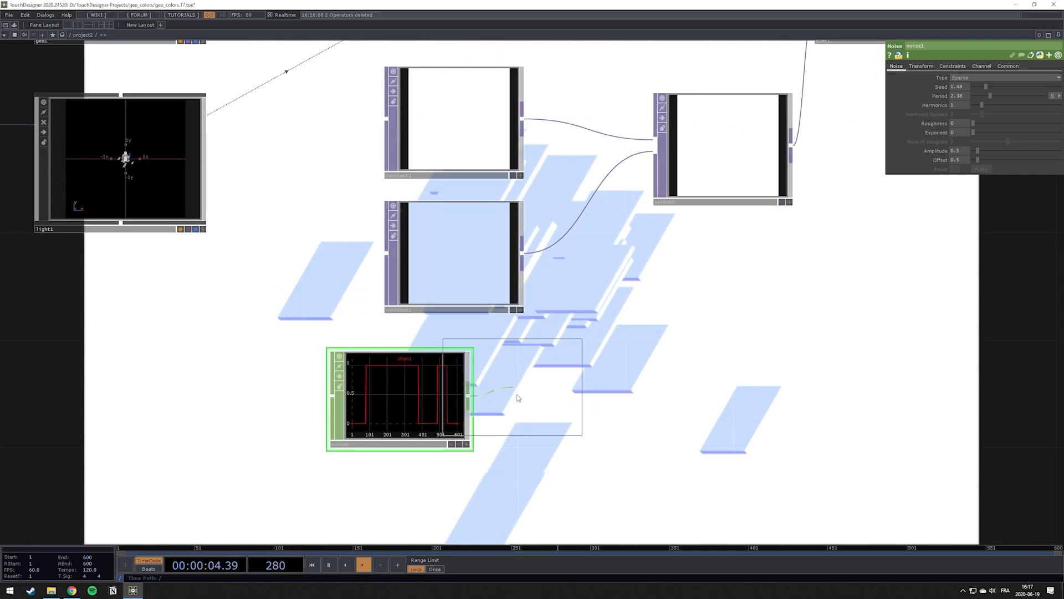
pyautogui.click(493, 355)
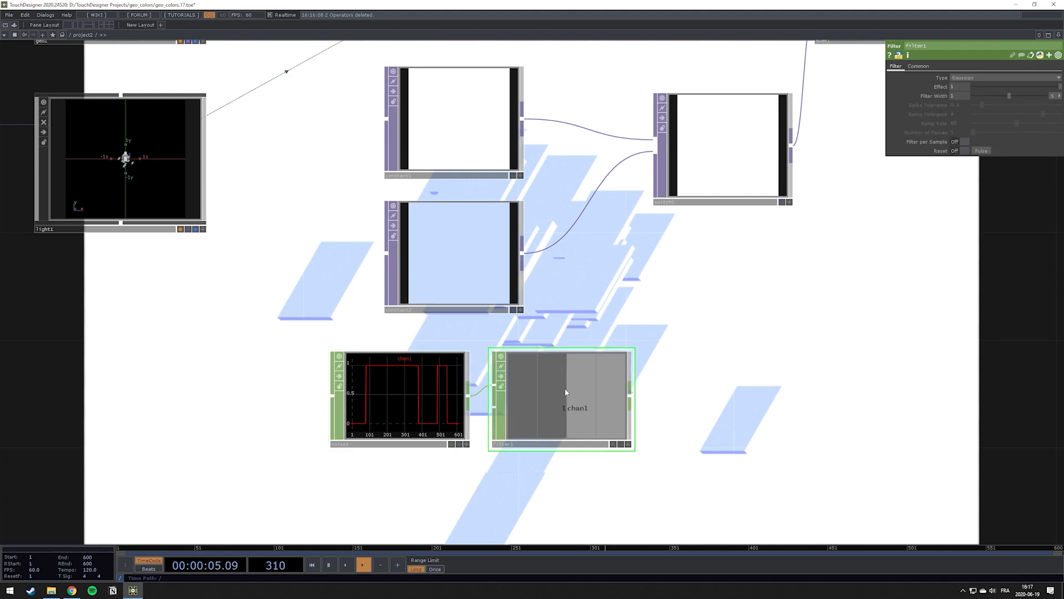
pyautogui.click(925, 66)
pyautogui.click(895, 66)
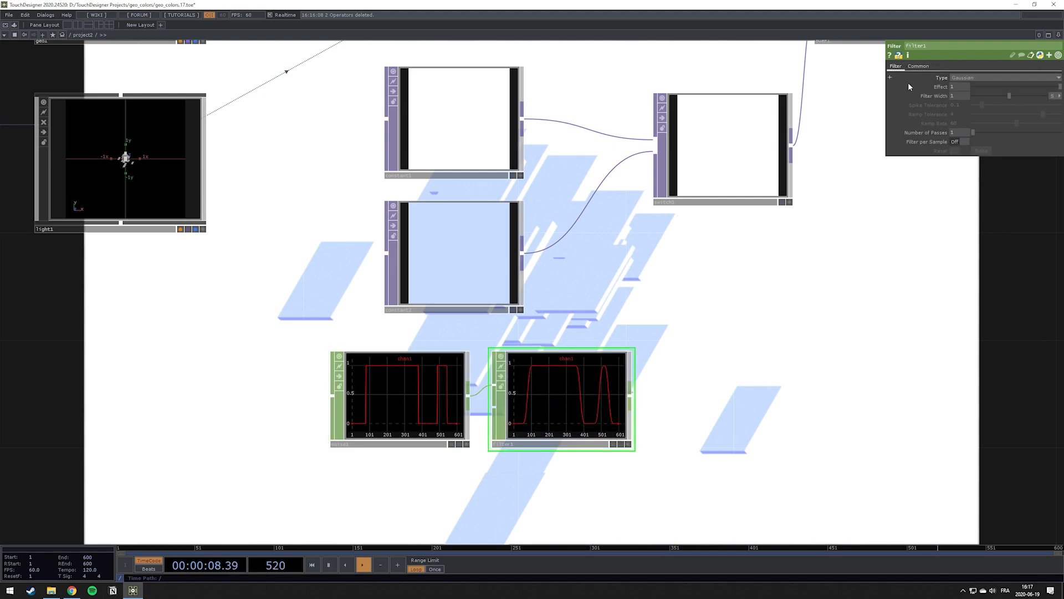
# Reduce filter1's Filter Width to about 0.68 for steeper transitions
pyautogui.scroll(2, 558, 379)
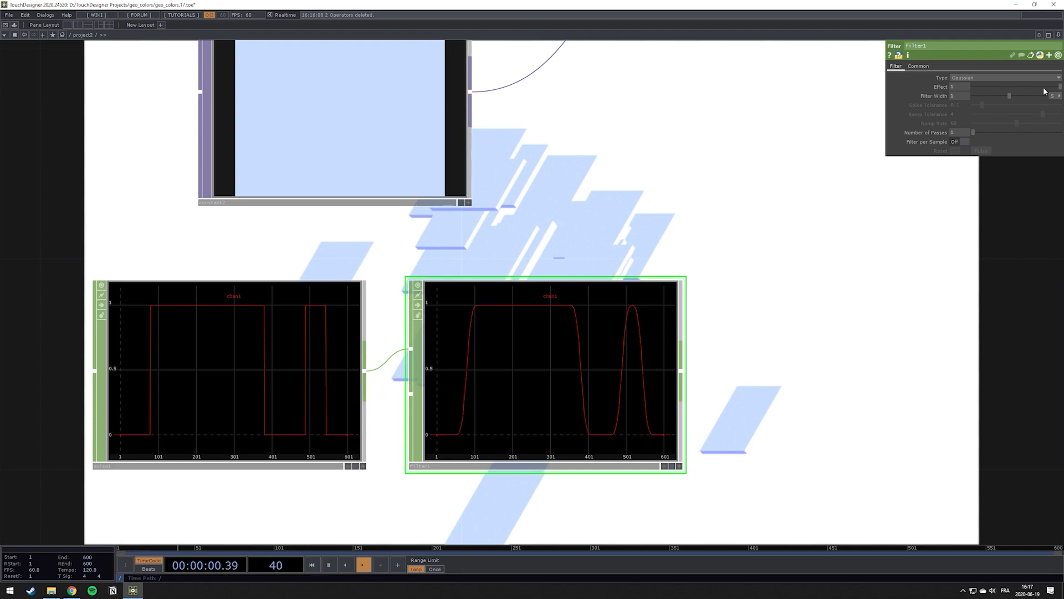
pyautogui.click(1005, 95)
pyautogui.moveTo(1000, 97); pyautogui.dragTo(997, 96)
pyautogui.scroll(-3, 765, 285)
pyautogui.moveTo(787, 305); pyautogui.dragTo(637, 371)
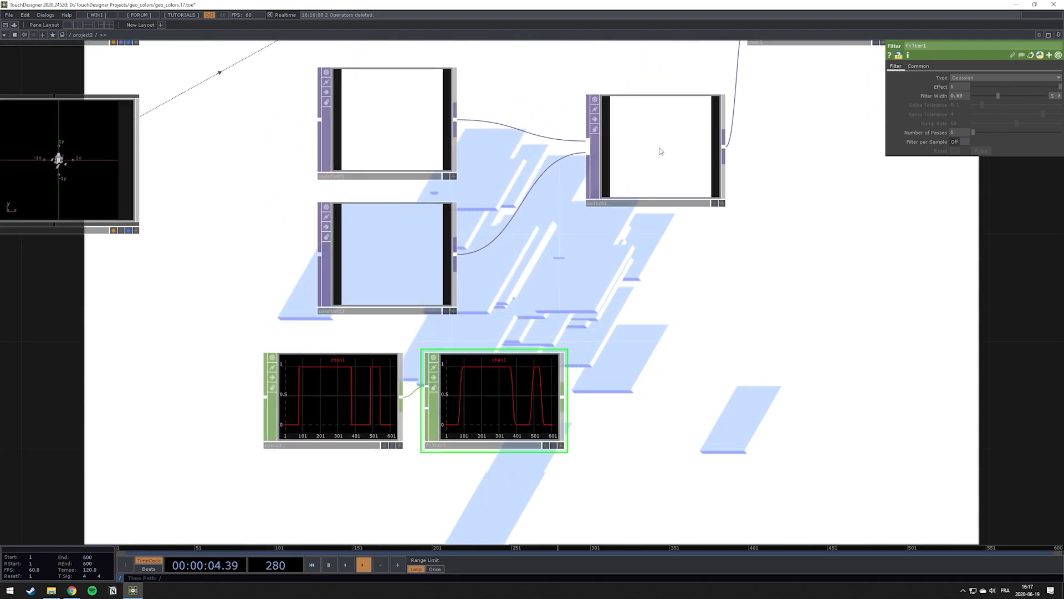
# Drive switch1's Index with filter1's chan1 channel through the reference op('filter1')['chan1']
pyautogui.click(662, 155)
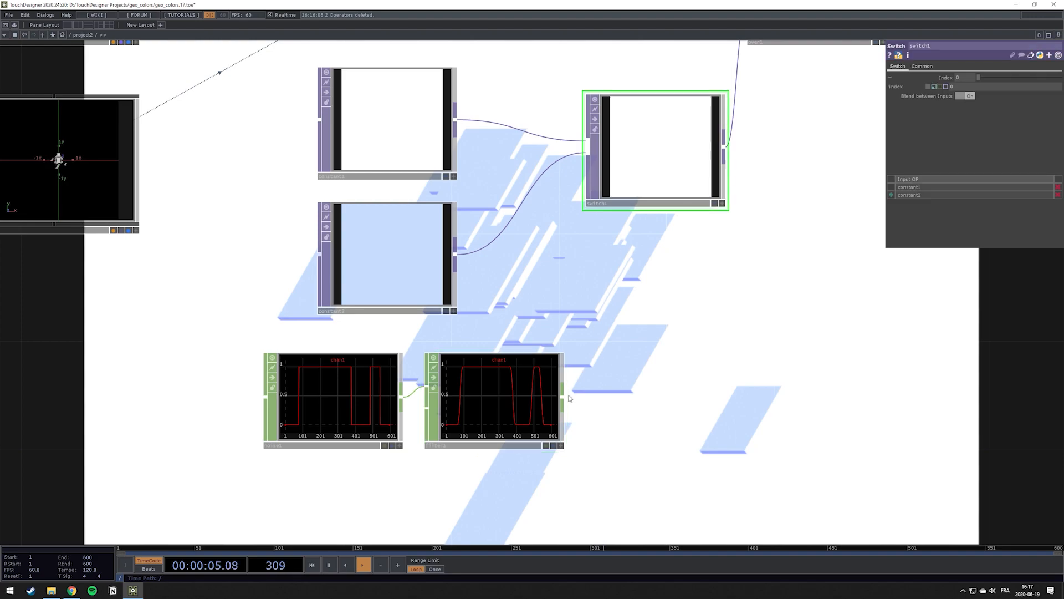
pyautogui.click(561, 445)
pyautogui.moveTo(492, 358); pyautogui.dragTo(968, 84)
pyautogui.click(963, 77)
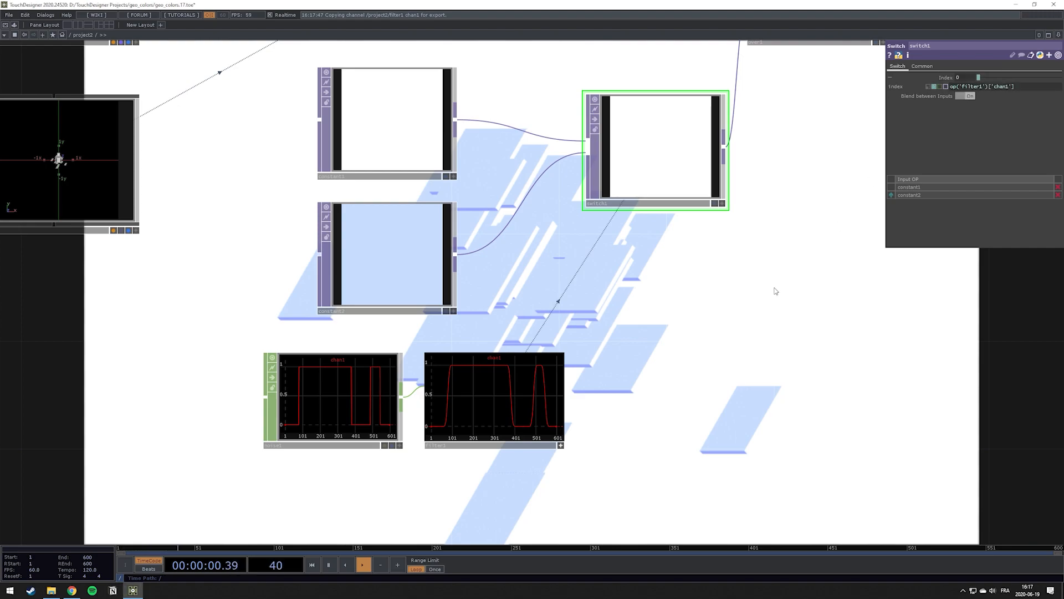
# Add a Noise CHOP in the empty area below the box SOP
pyautogui.scroll(-5, 691, 326)
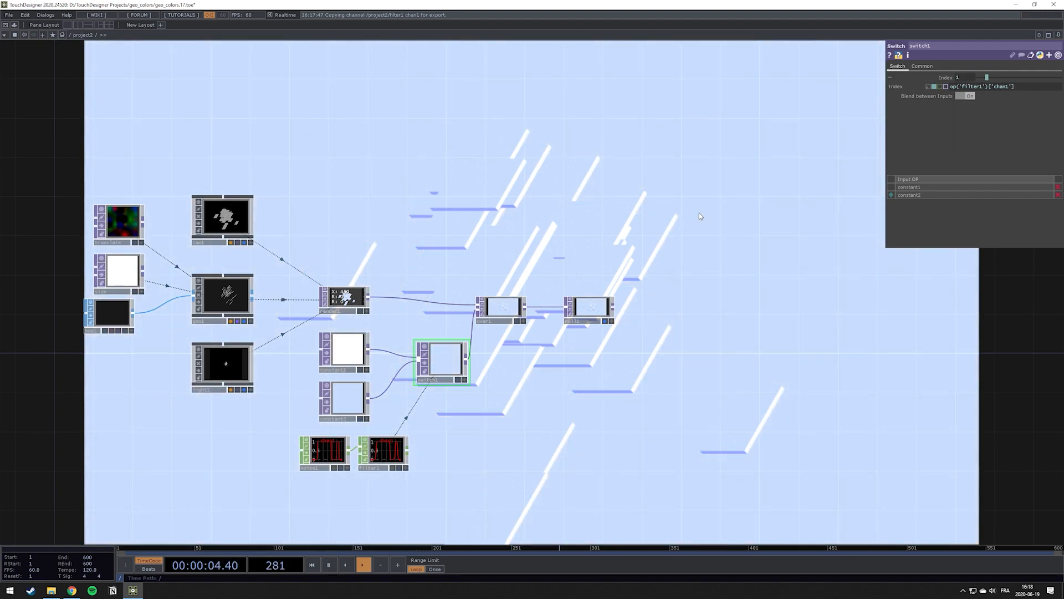
pyautogui.moveTo(390, 263); pyautogui.dragTo(766, 215)
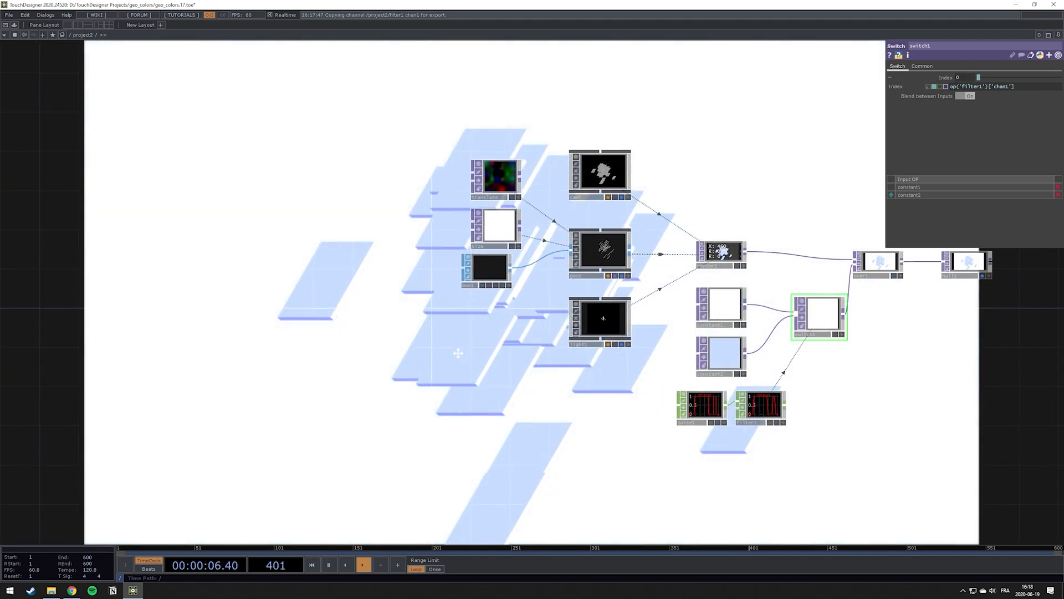
pyautogui.moveTo(418, 352)
pyautogui.mouseDown()
pyautogui.moveTo(396, 360)
pyautogui.moveTo(411, 334)
pyautogui.mouseUp()
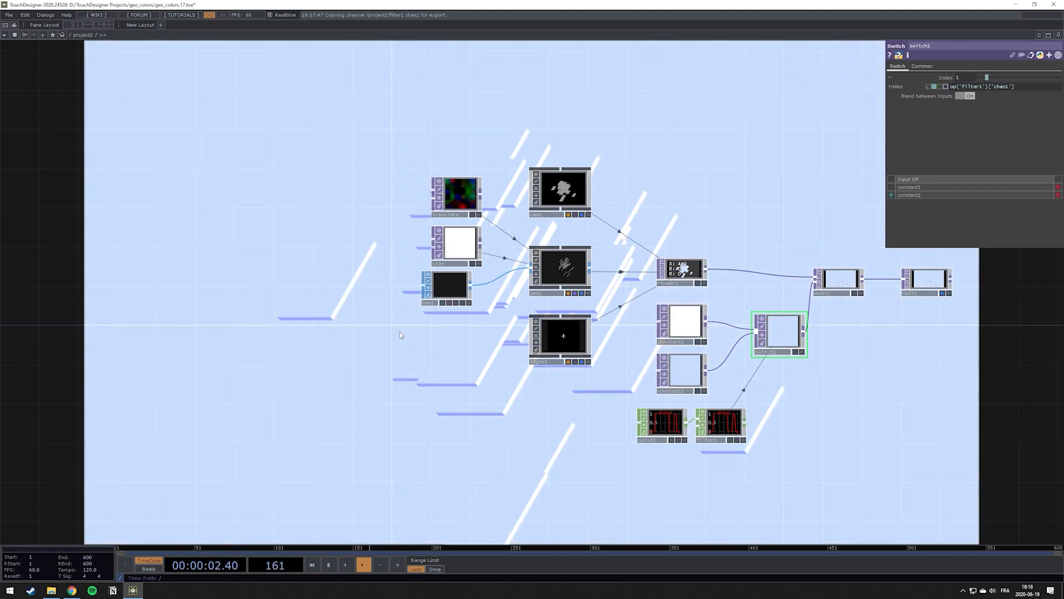
pyautogui.press('Tab')
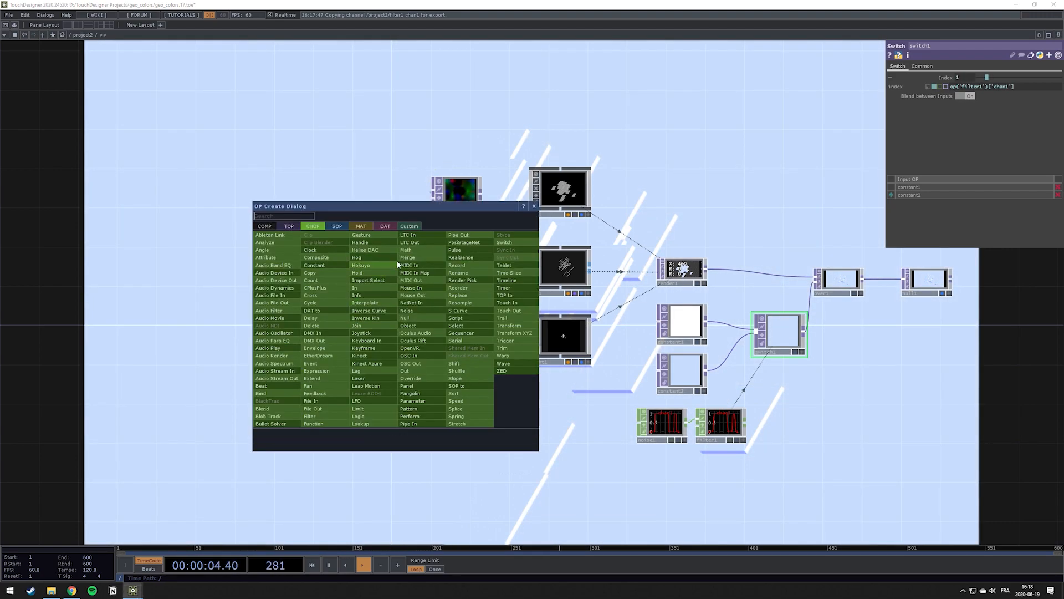
pyautogui.write('no')
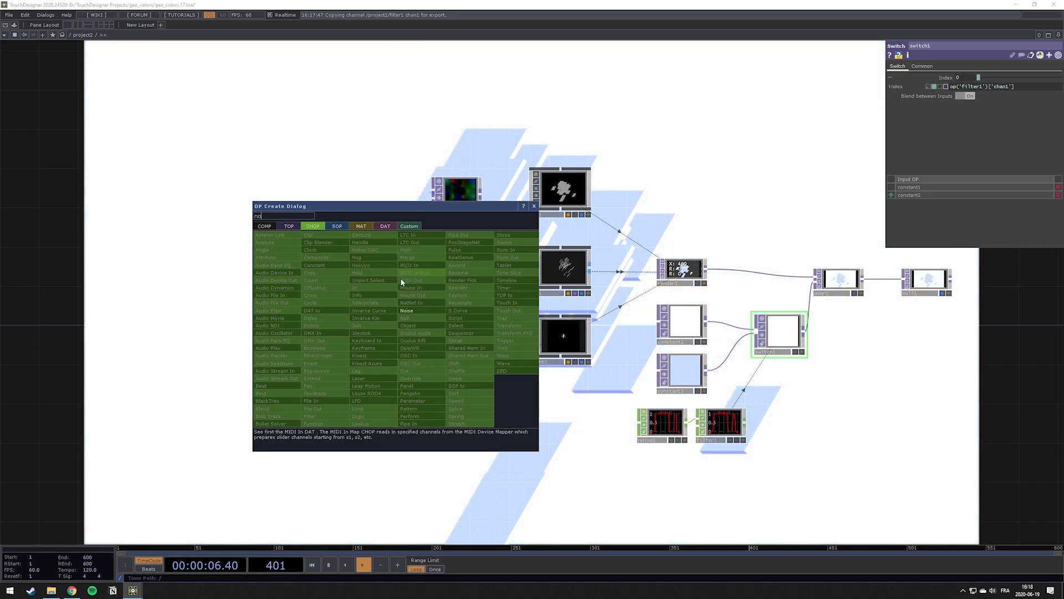
pyautogui.click(410, 311)
pyautogui.click(417, 345)
# Turn on Time Slice for the new noise2 CHOP so it outputs a continuously changing value
pyautogui.scroll(5, 420, 321)
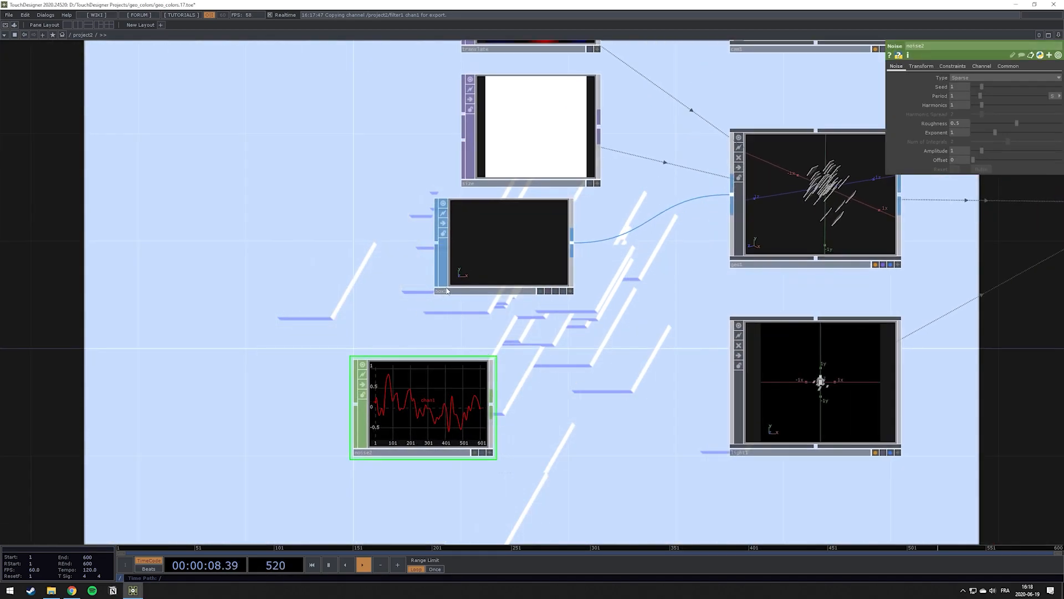
pyautogui.click(523, 155)
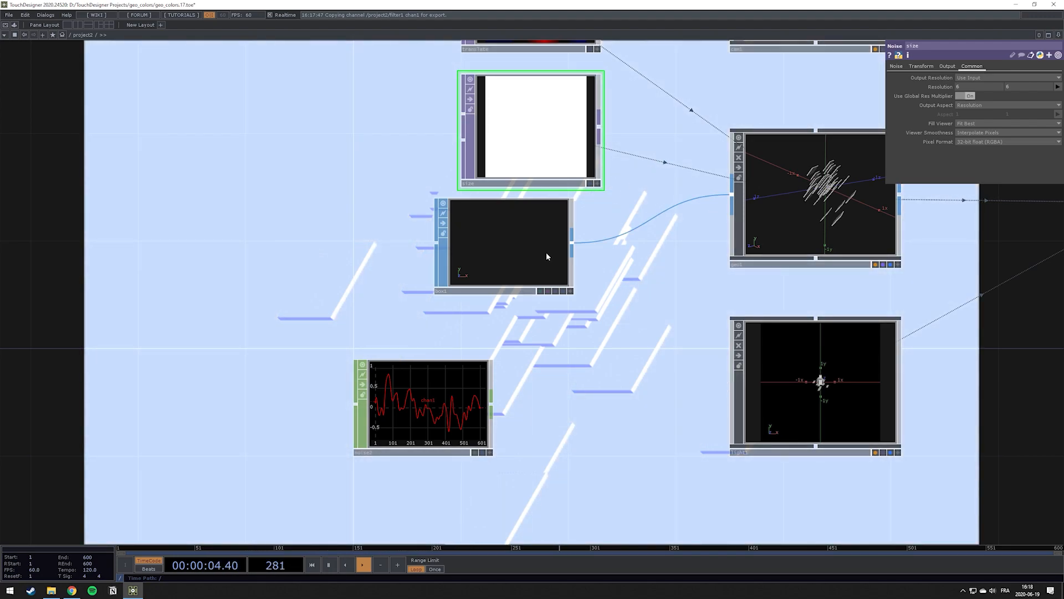
pyautogui.scroll(-5, 546, 255)
pyautogui.scroll(3, 546, 255)
pyautogui.click(475, 363)
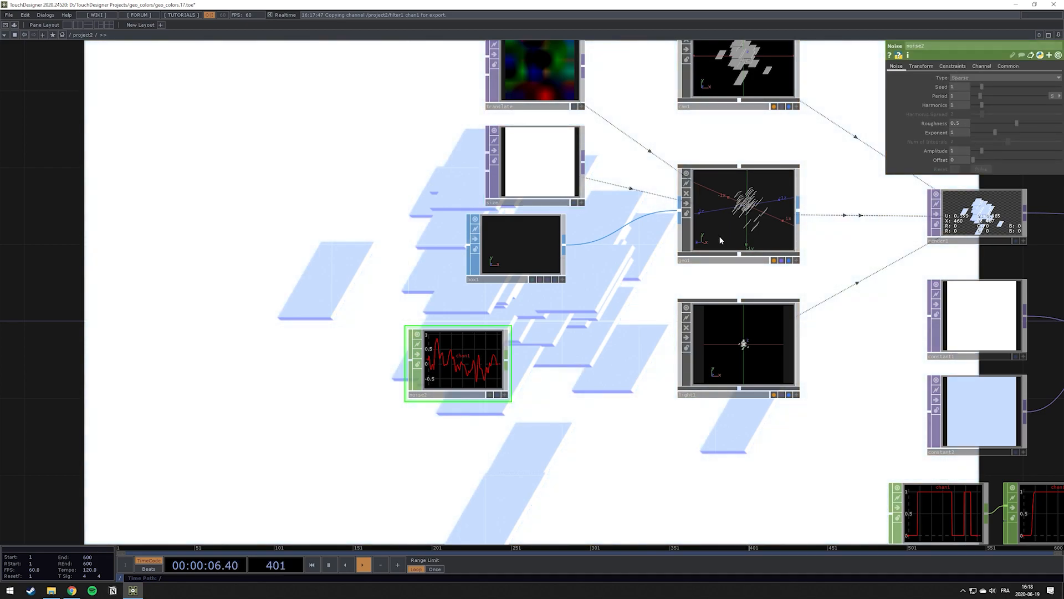
pyautogui.scroll(2, 540, 355)
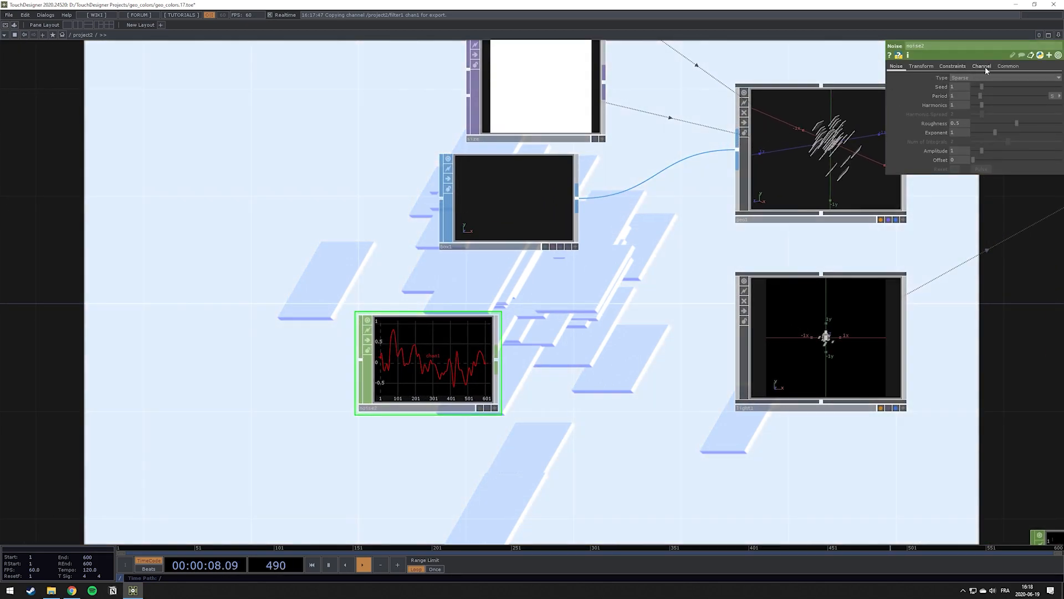
pyautogui.click(982, 66)
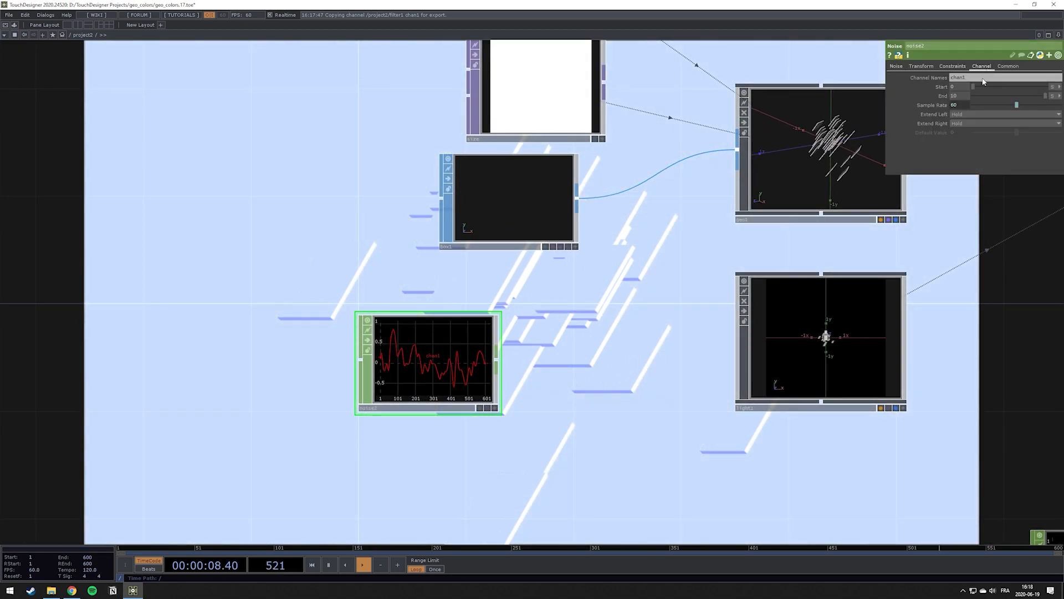
pyautogui.click(1052, 95)
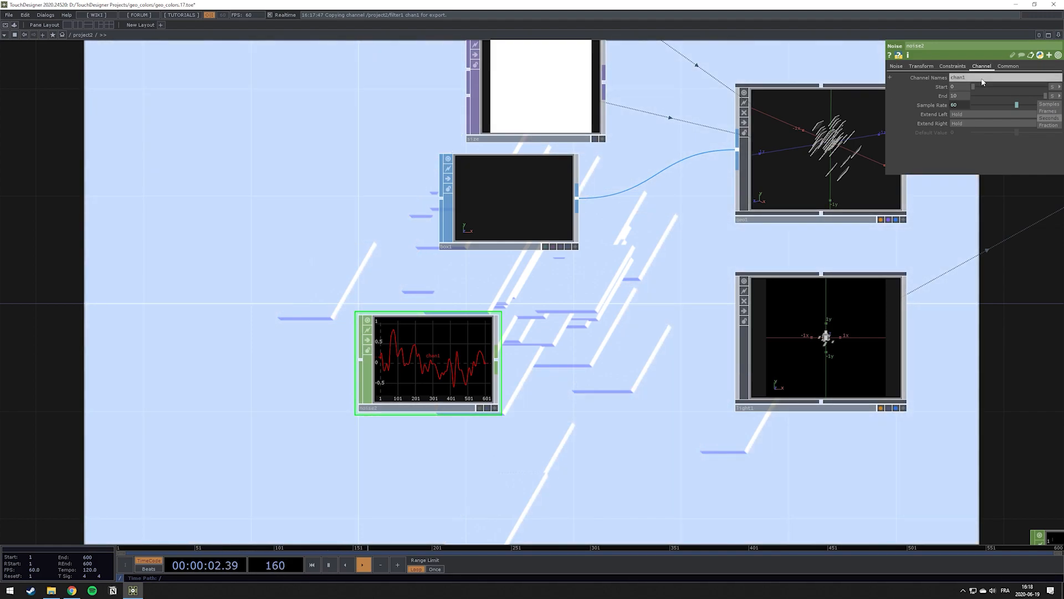
pyautogui.click(1009, 66)
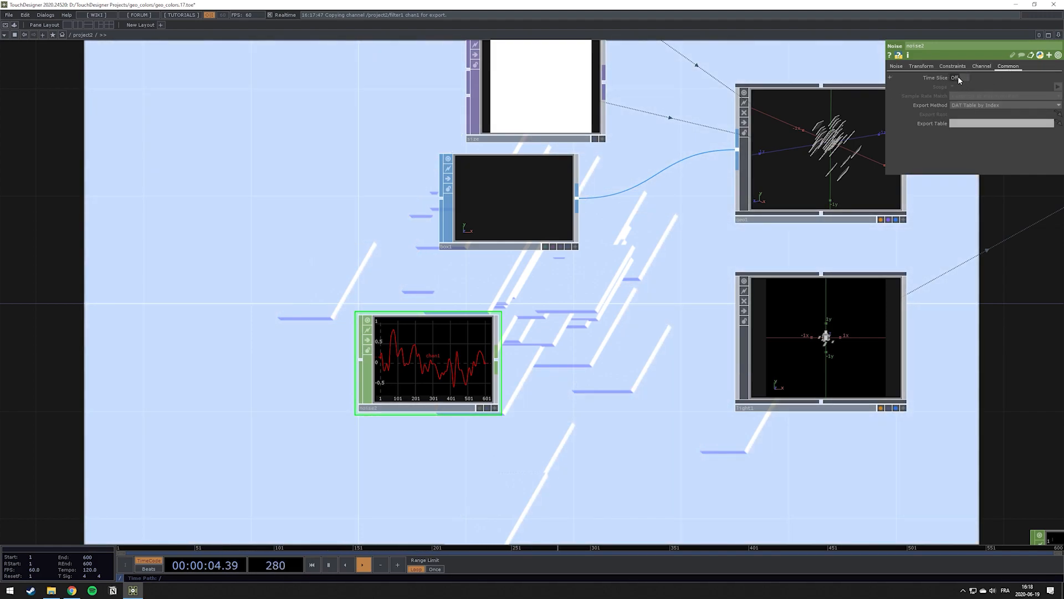
pyautogui.click(958, 78)
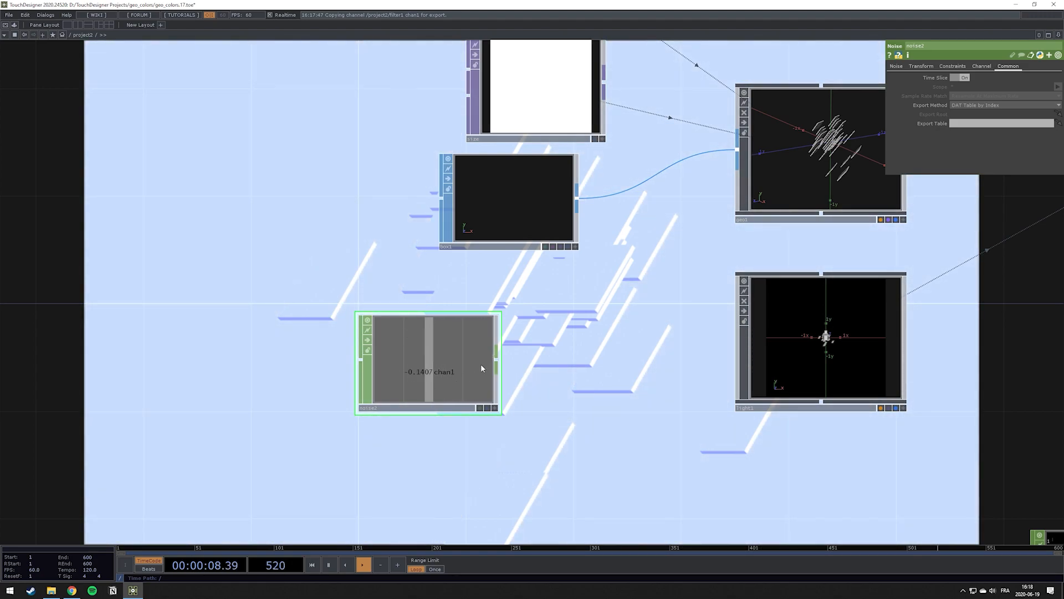
# Move noise2 farther from the geometry nodes, leaving room beside it for more operators
pyautogui.scroll(-4, 607, 346)
pyautogui.scroll(2, 618, 336)
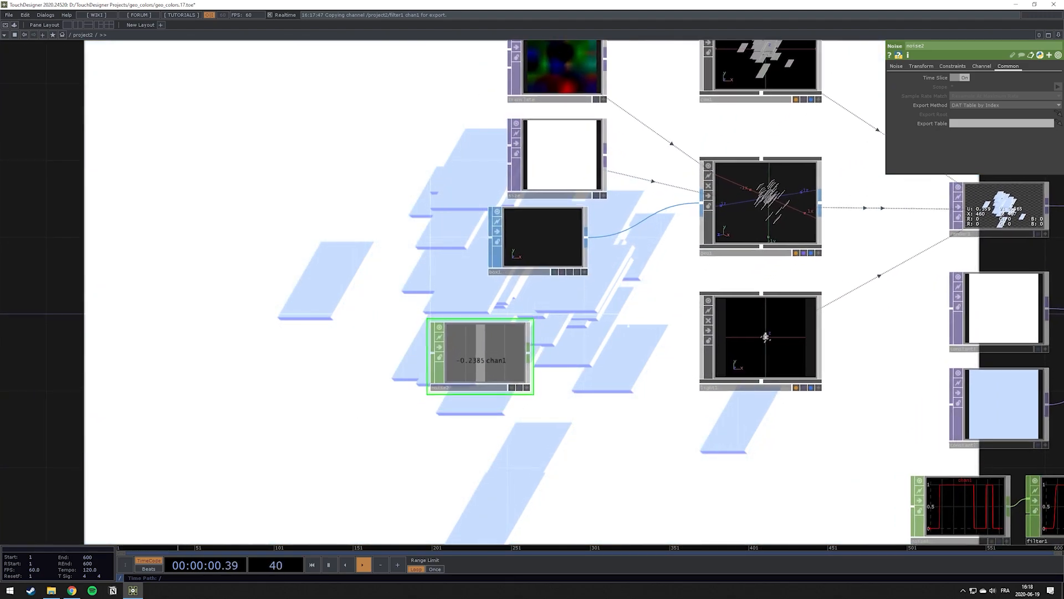
pyautogui.moveTo(623, 328); pyautogui.dragTo(664, 288)
pyautogui.moveTo(521, 320); pyautogui.dragTo(405, 338)
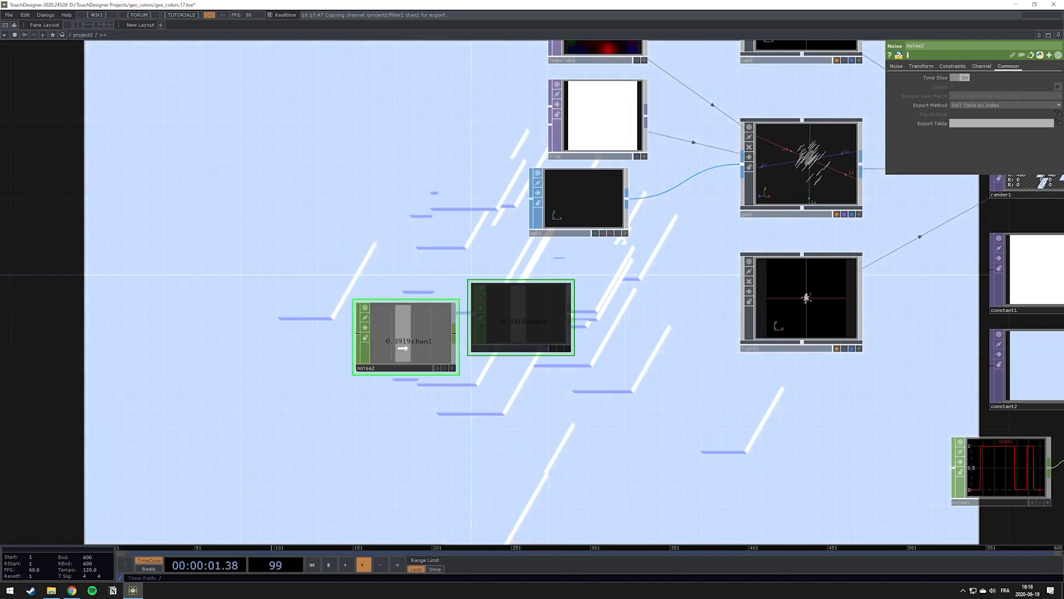
# Set noise2's Amplitude to 18 and Offset to 18, and slightly reposition the node
pyautogui.click(894, 66)
pyautogui.click(955, 152)
pyautogui.write('18')
pyautogui.press('Return')
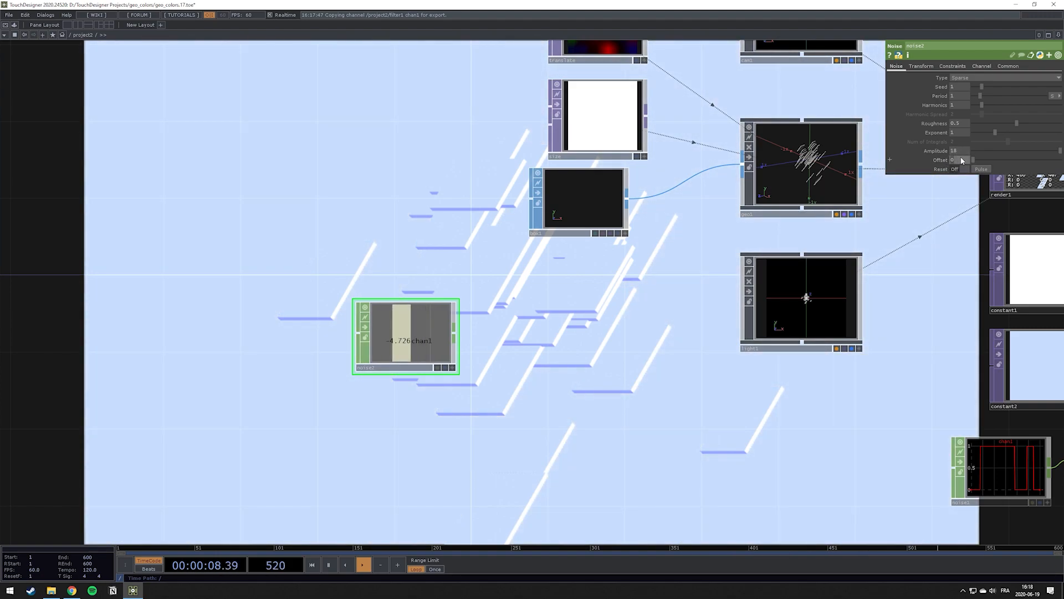
pyautogui.click(961, 160)
pyautogui.write('18')
pyautogui.press('Return')
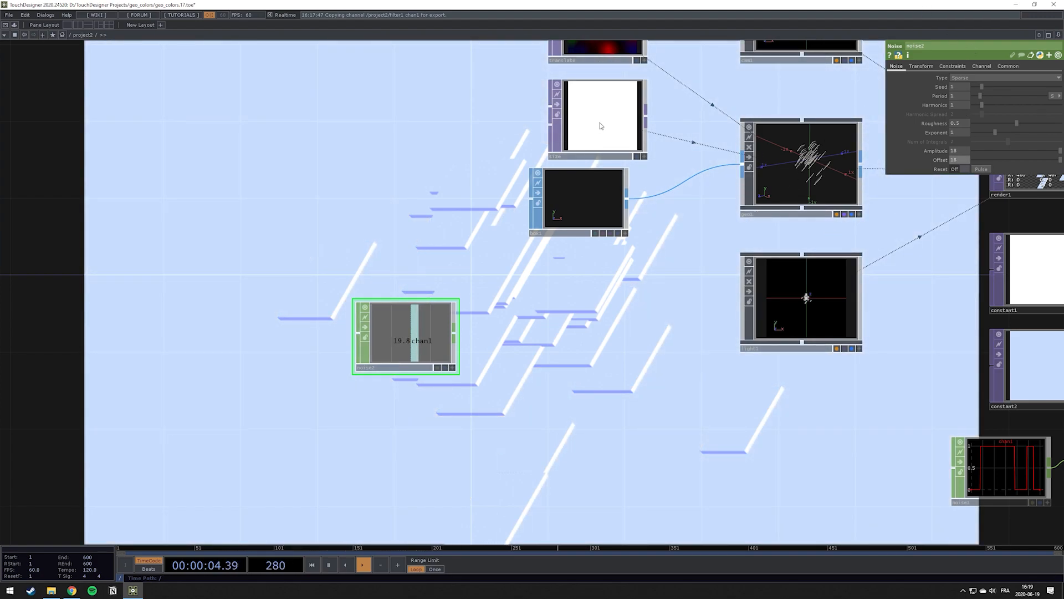
pyautogui.moveTo(465, 382); pyautogui.dragTo(382, 330)
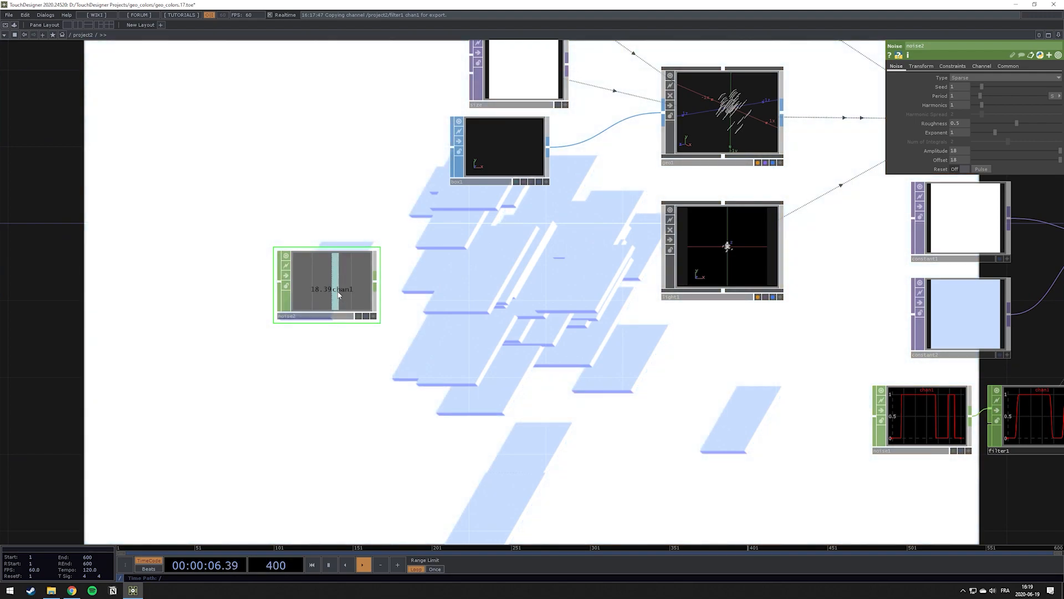
pyautogui.moveTo(344, 298); pyautogui.dragTo(363, 317)
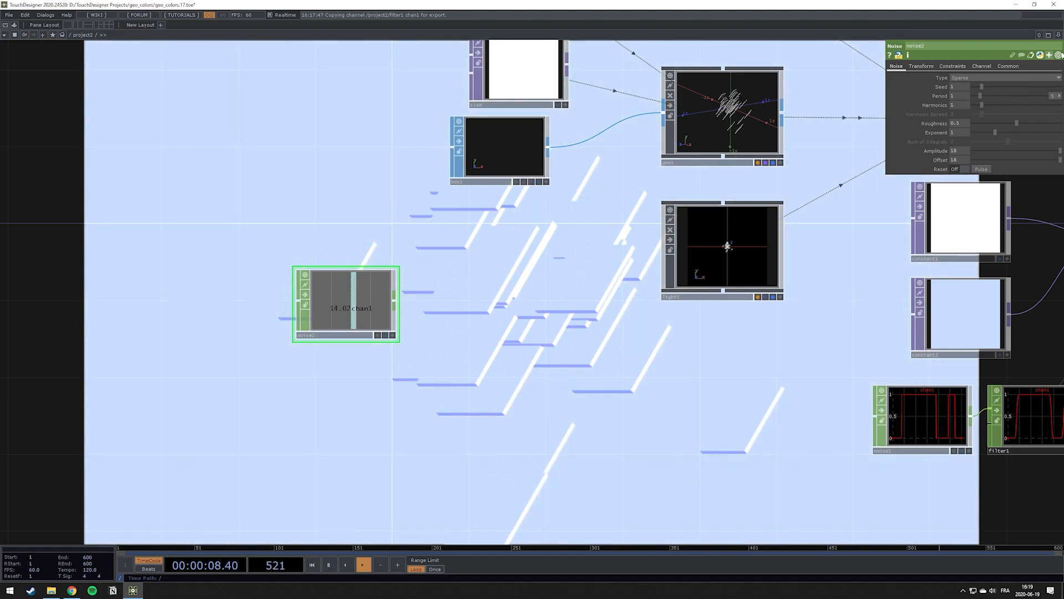
# Replace the me.time.rate expression in noise2's Sample Rate with a low constant value of about 0.6
pyautogui.click(981, 65)
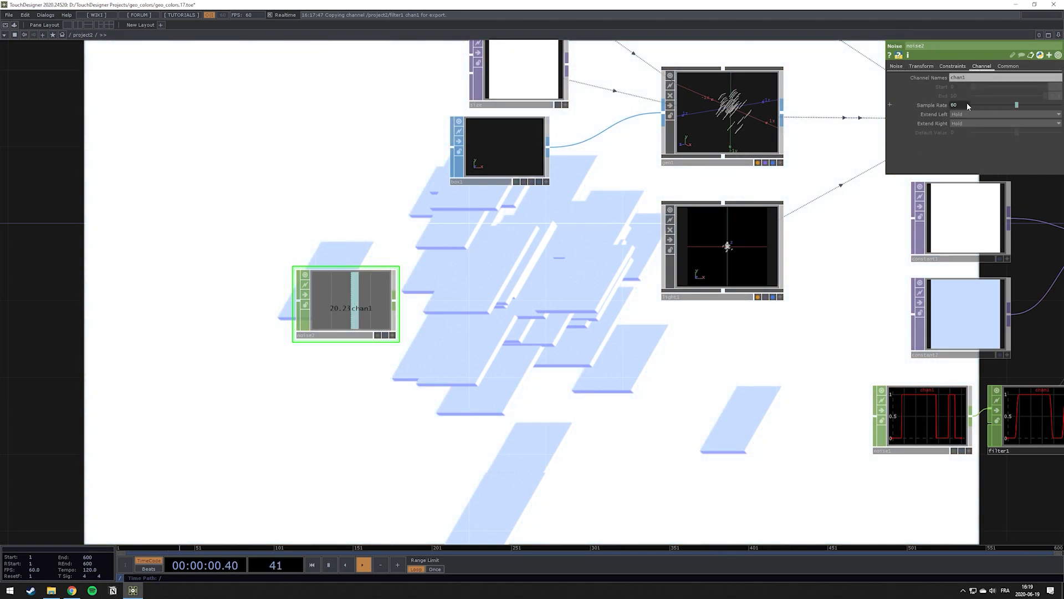
pyautogui.click(938, 104)
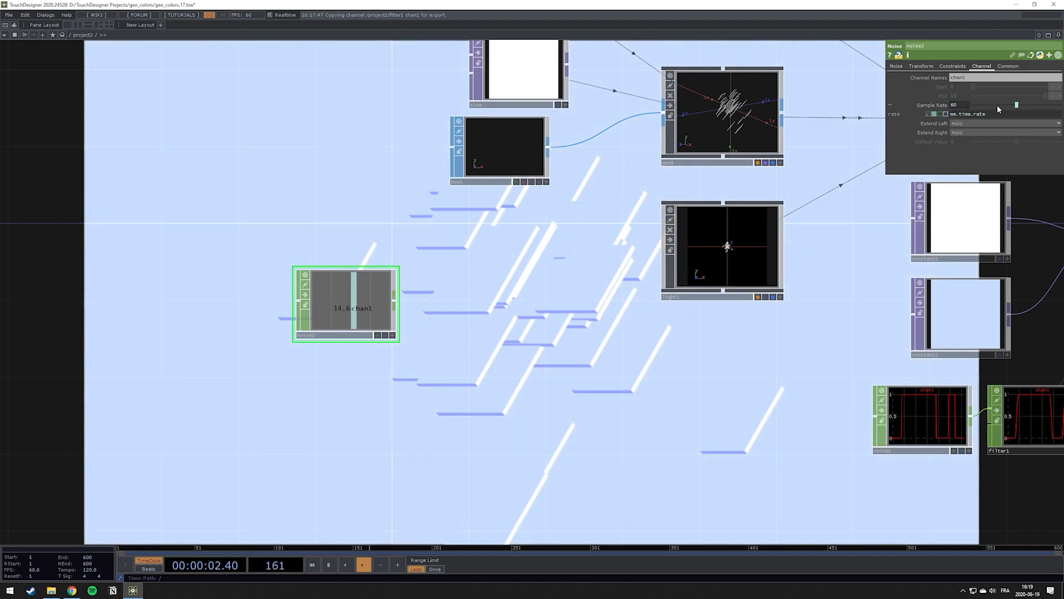
pyautogui.click(929, 114)
pyautogui.moveTo(1012, 101); pyautogui.dragTo(973, 108)
pyautogui.moveTo(967, 105); pyautogui.dragTo(962, 89, button='middle')
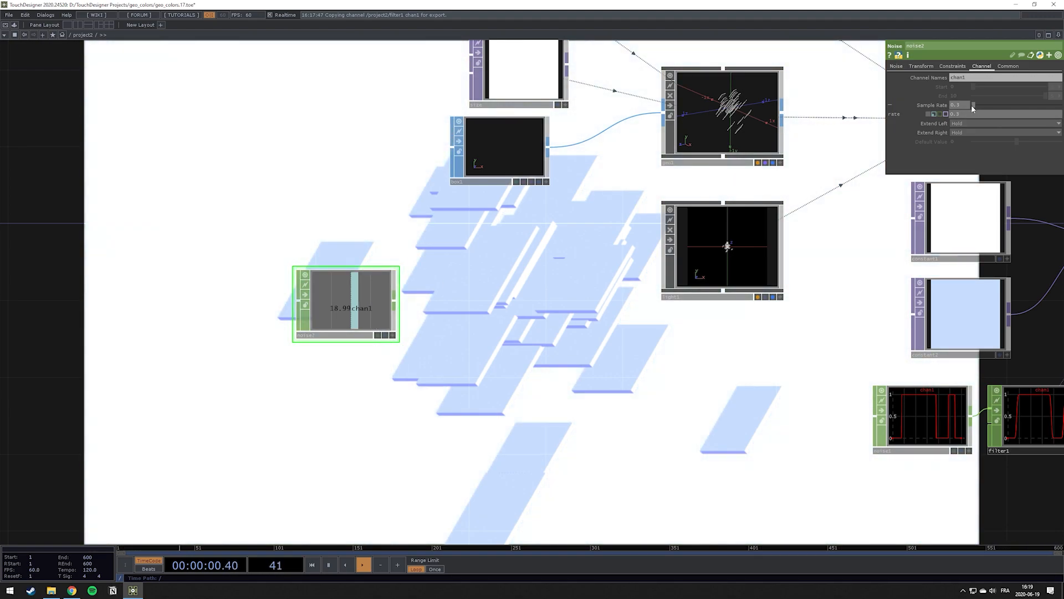
pyautogui.middleClick(965, 106)
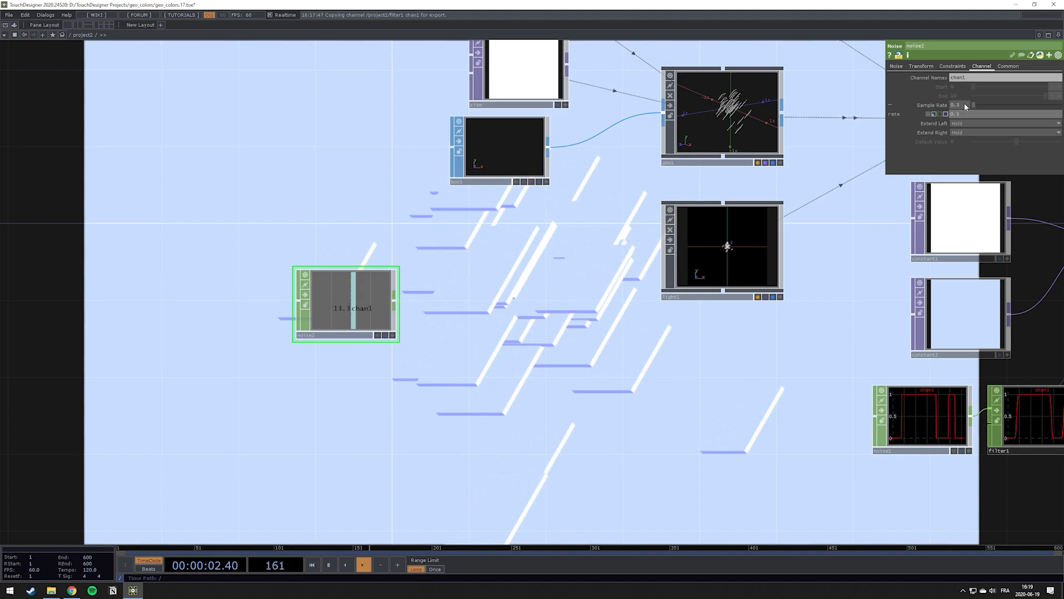
pyautogui.moveTo(966, 103); pyautogui.dragTo(964, 89, button='middle')
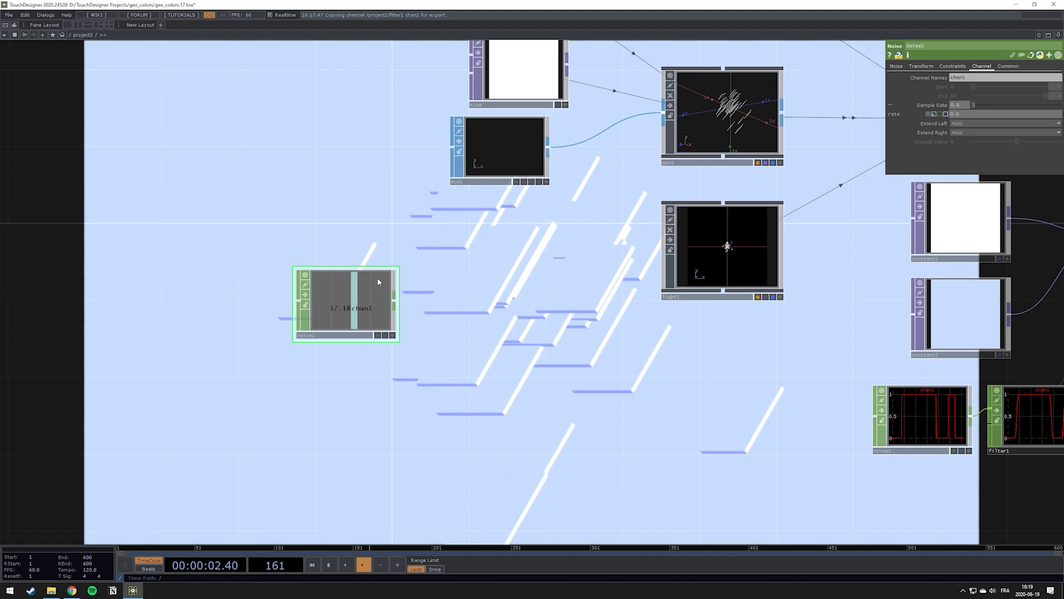
# Change noise2's noise Type to Random
pyautogui.click(899, 67)
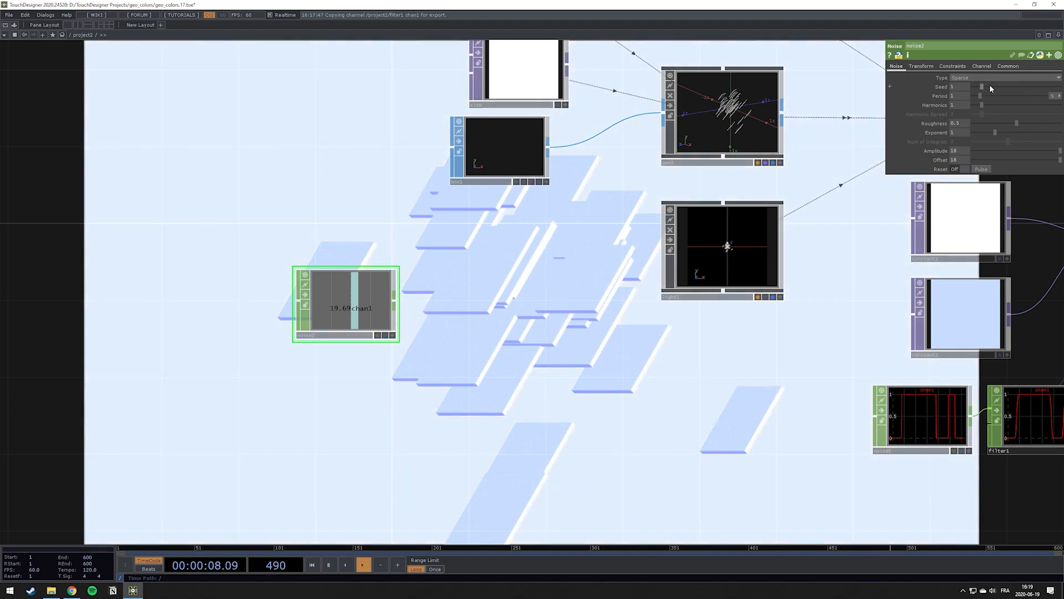
pyautogui.click(988, 78)
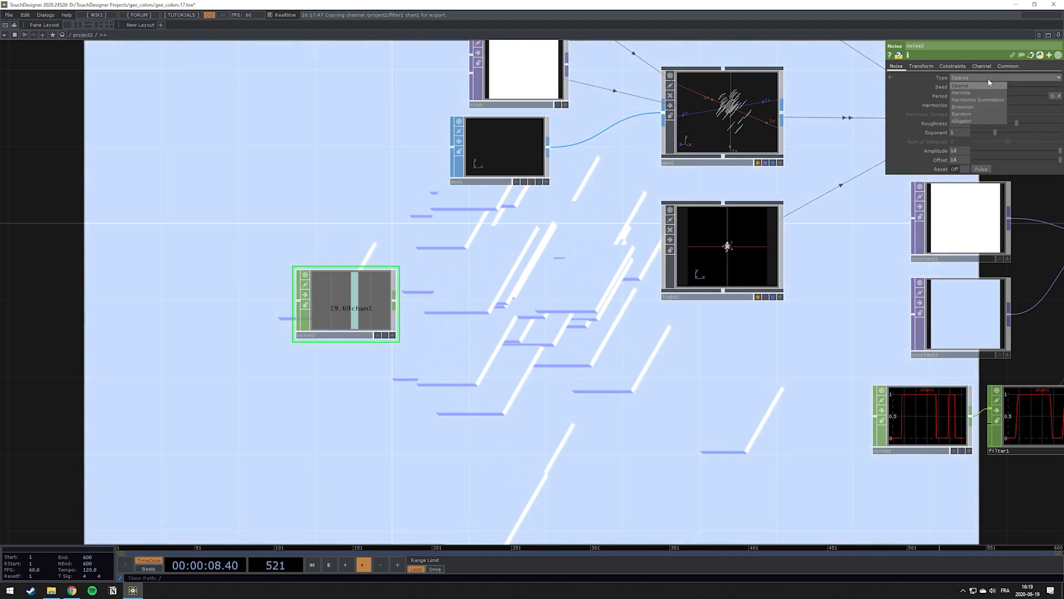
pyautogui.click(984, 113)
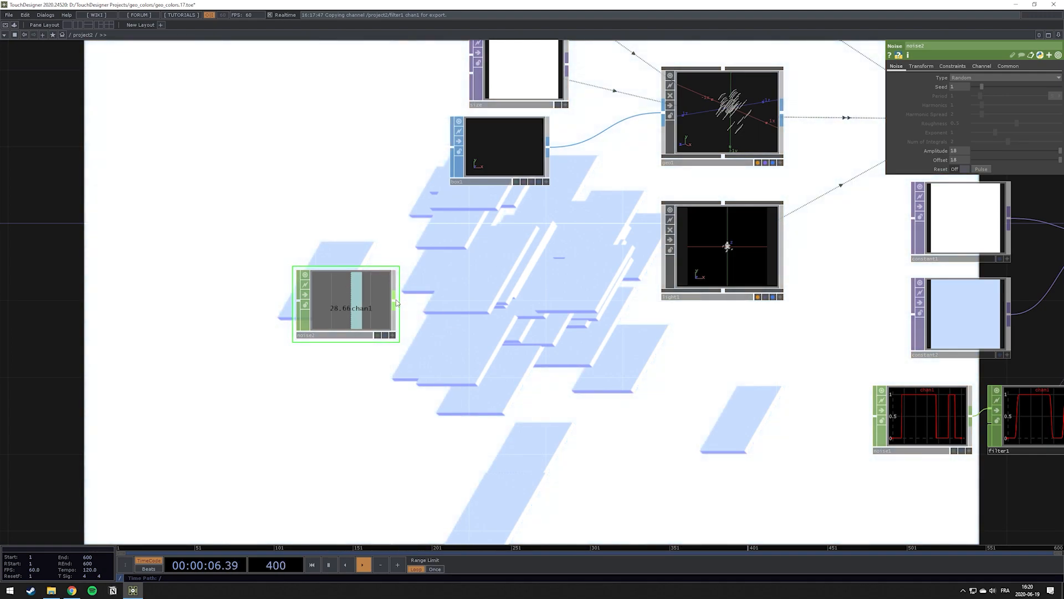
# Add a Math CHOP after noise2 and set its Integer option to Ceiling to round values up
pyautogui.rightClick(396, 302)
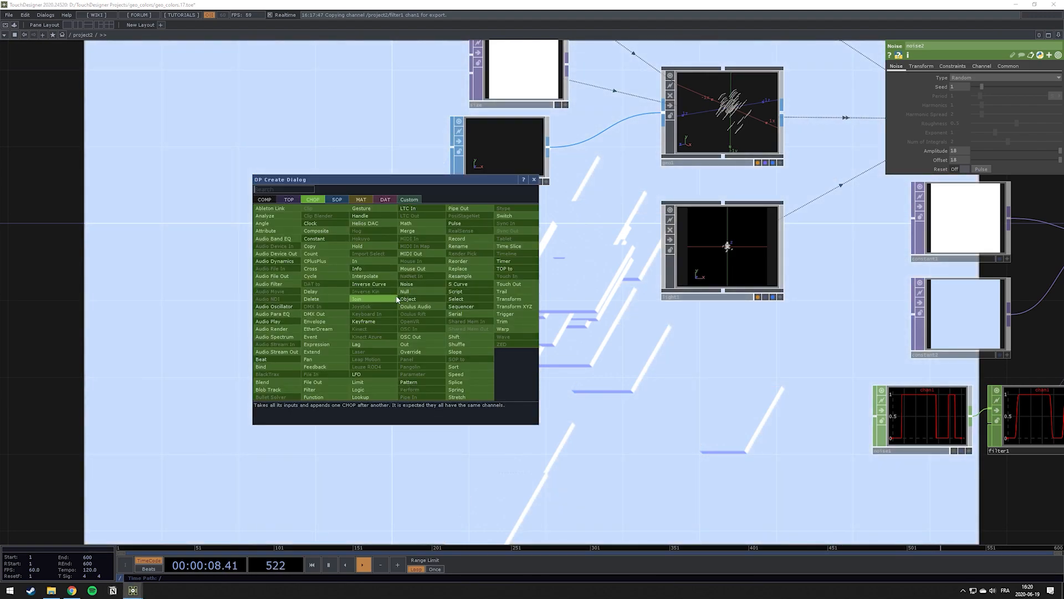
pyautogui.write('mat')
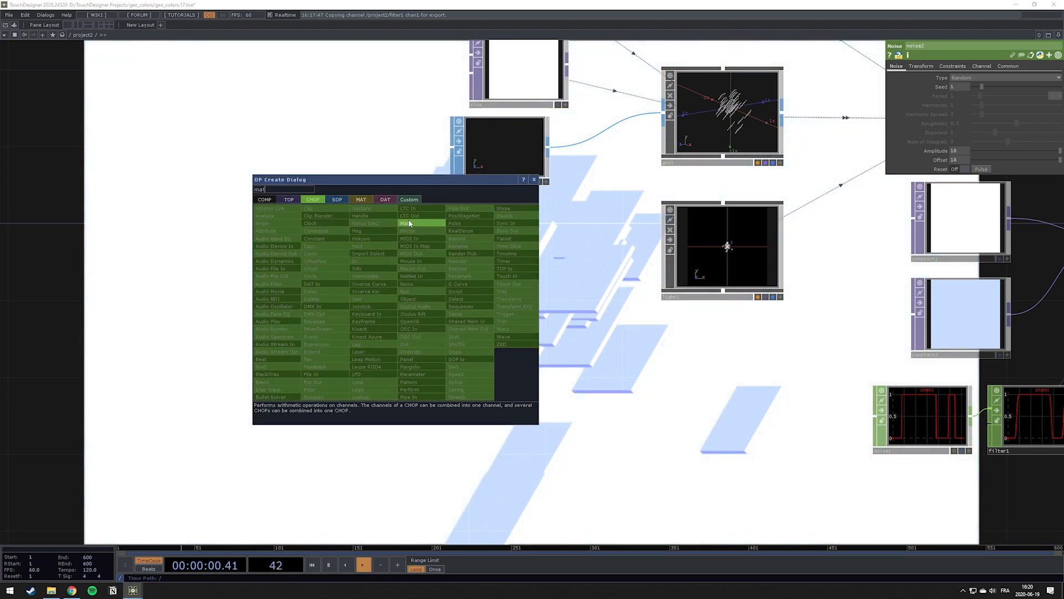
pyautogui.click(409, 223)
pyautogui.click(465, 335)
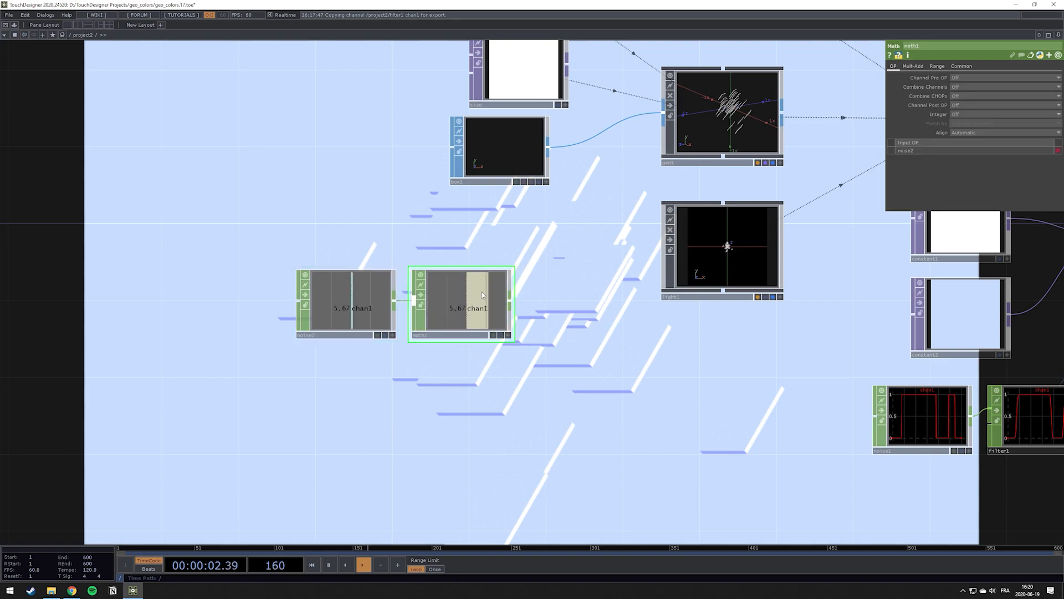
pyautogui.click(961, 113)
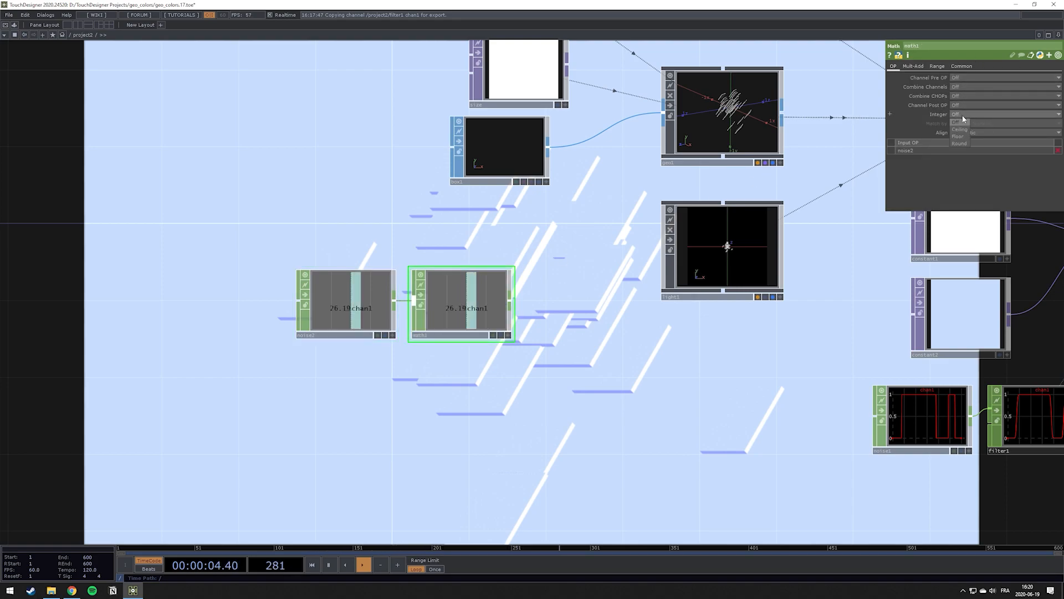
pyautogui.click(961, 129)
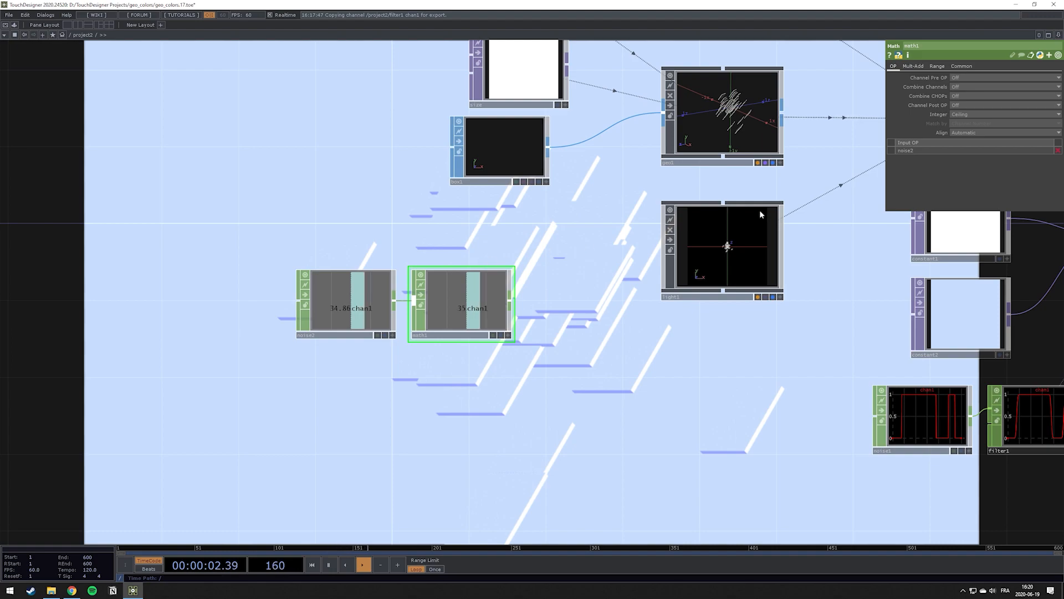
# Add a Constant CHOP in the empty area beside math1 and name its channel rot
pyautogui.moveTo(534, 280); pyautogui.dragTo(500, 227)
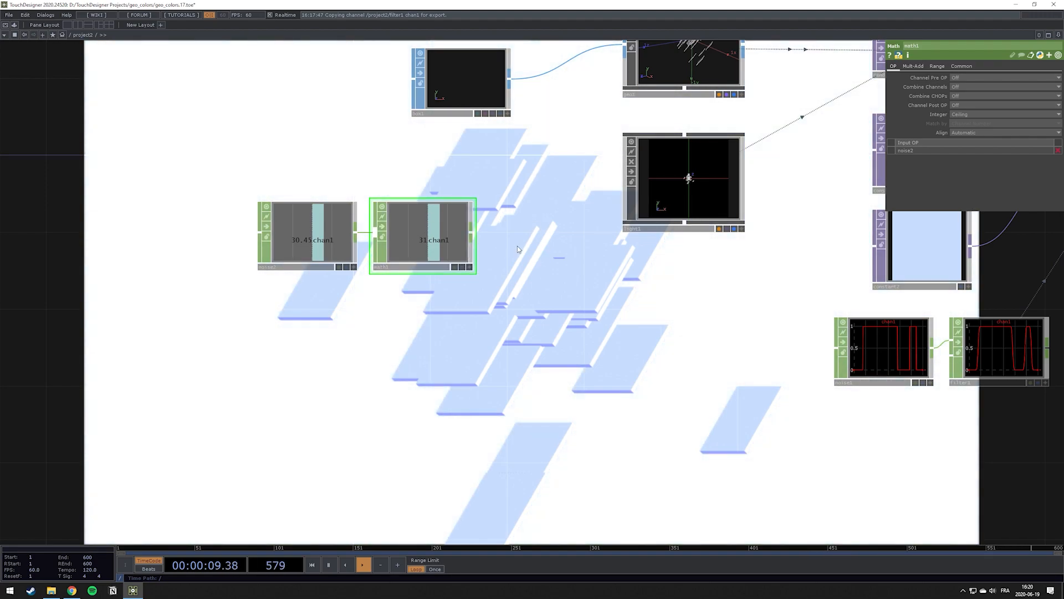
pyautogui.moveTo(553, 247); pyautogui.dragTo(498, 262)
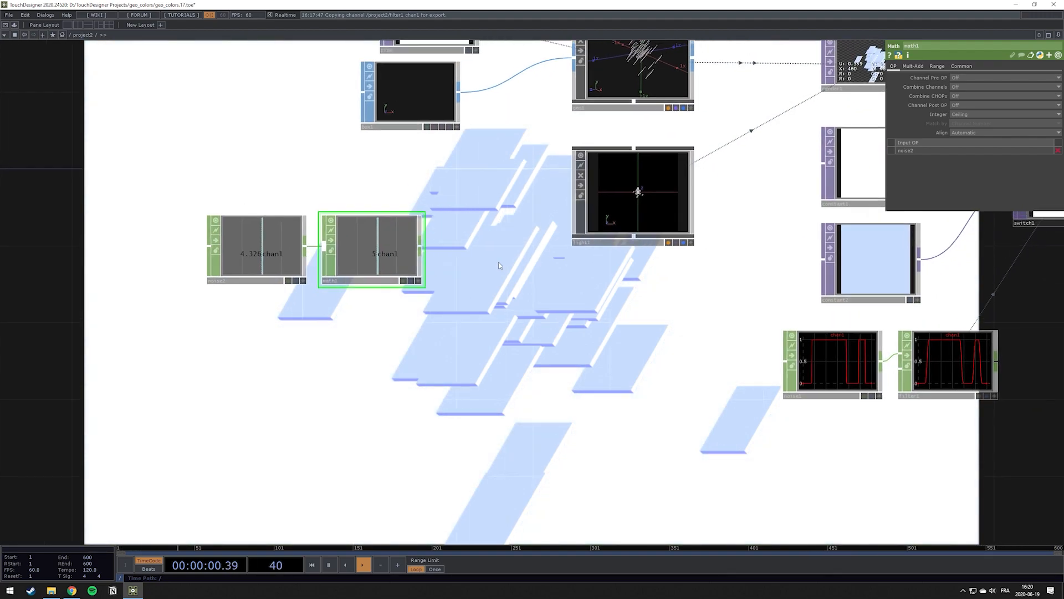
pyautogui.press('Tab')
pyautogui.write('c')
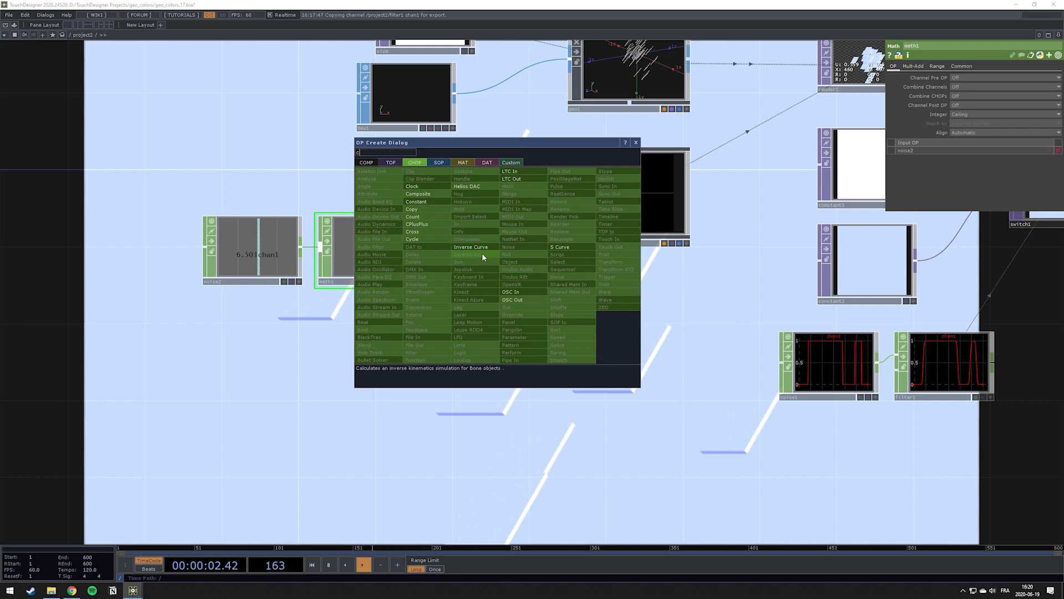
pyautogui.click(448, 203)
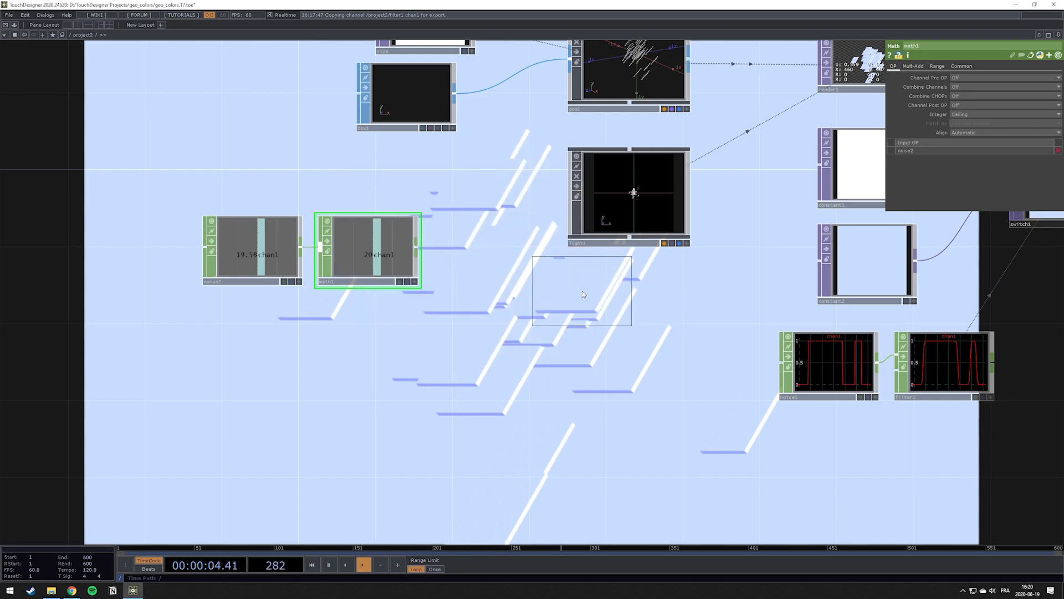
pyautogui.click(521, 288)
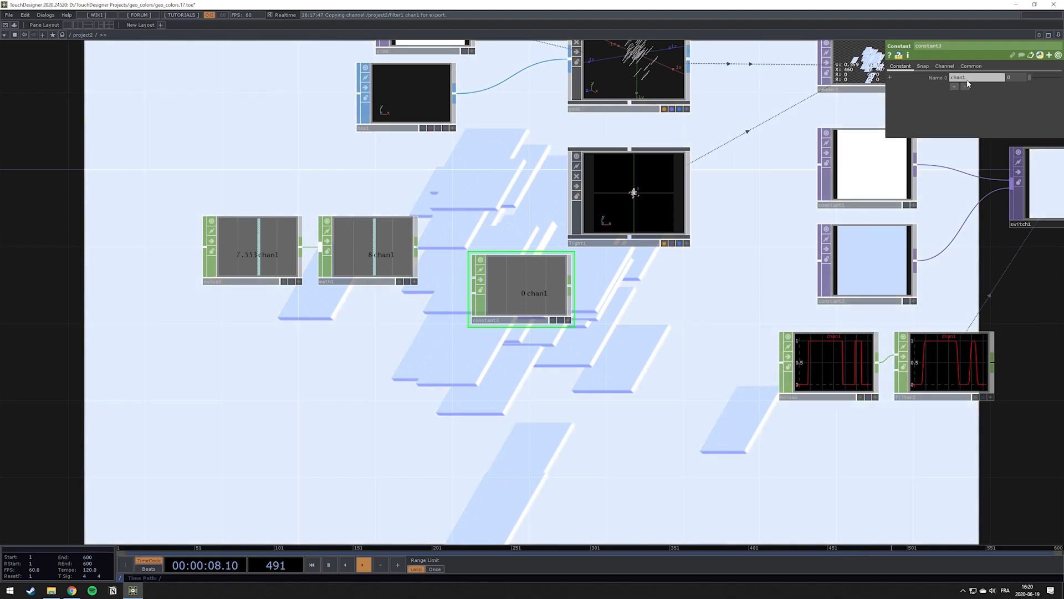
pyautogui.click(966, 82)
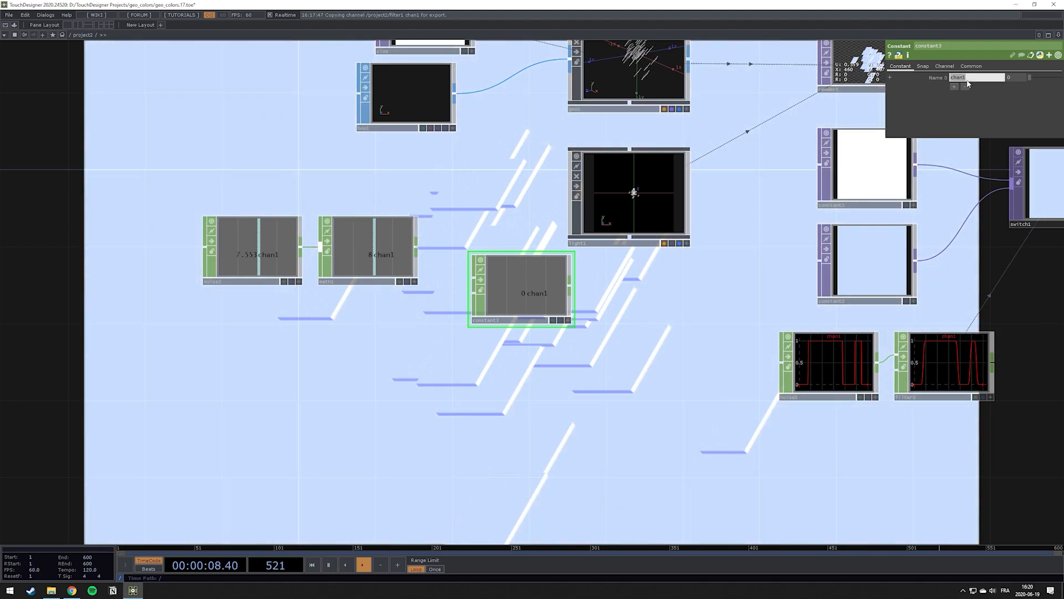
pyautogui.write('rot')
pyautogui.press('Return')
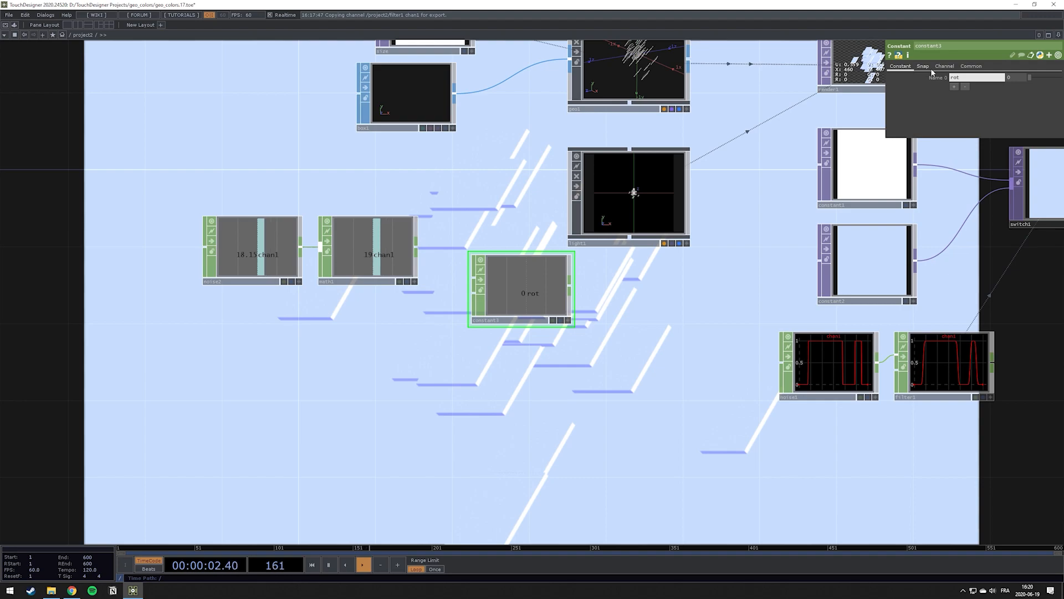
# Turn off Single Sample on the new Constant CHOP, set its End to 36 frames and check its sample range
pyautogui.click(944, 66)
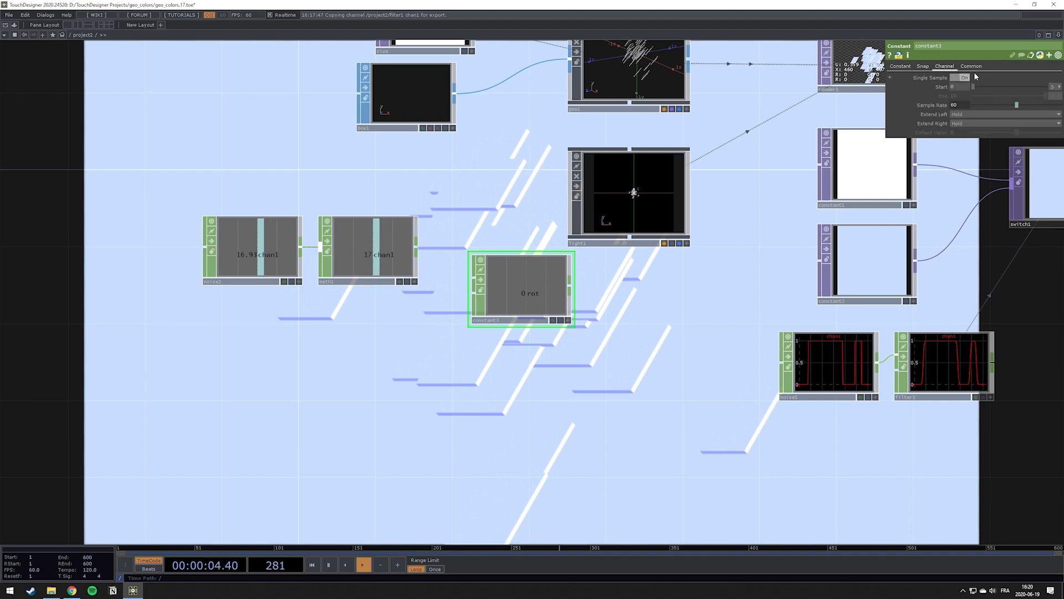
pyautogui.click(967, 77)
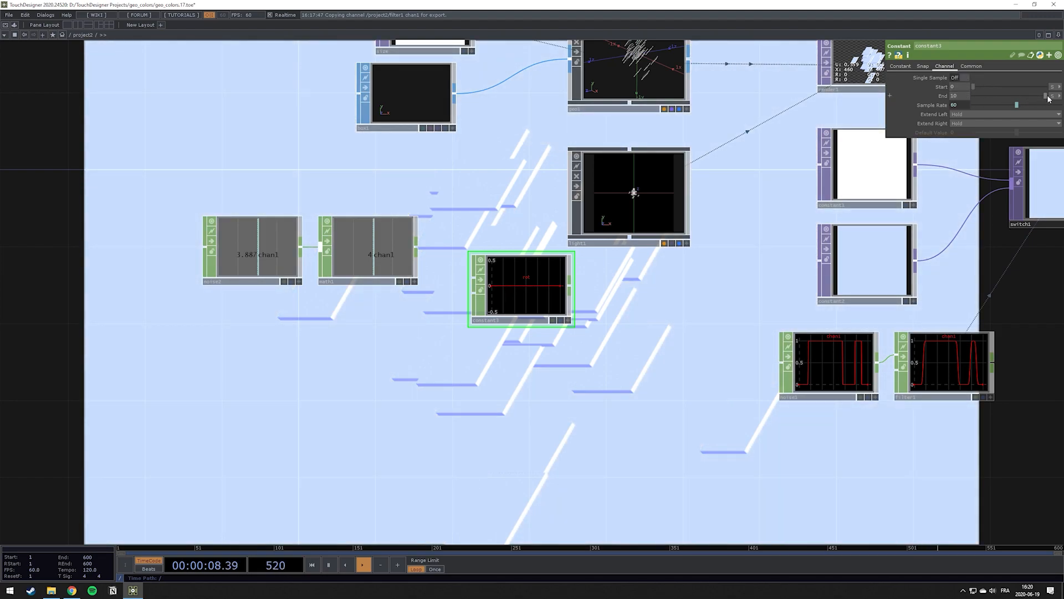
pyautogui.click(1052, 95)
pyautogui.click(1057, 111)
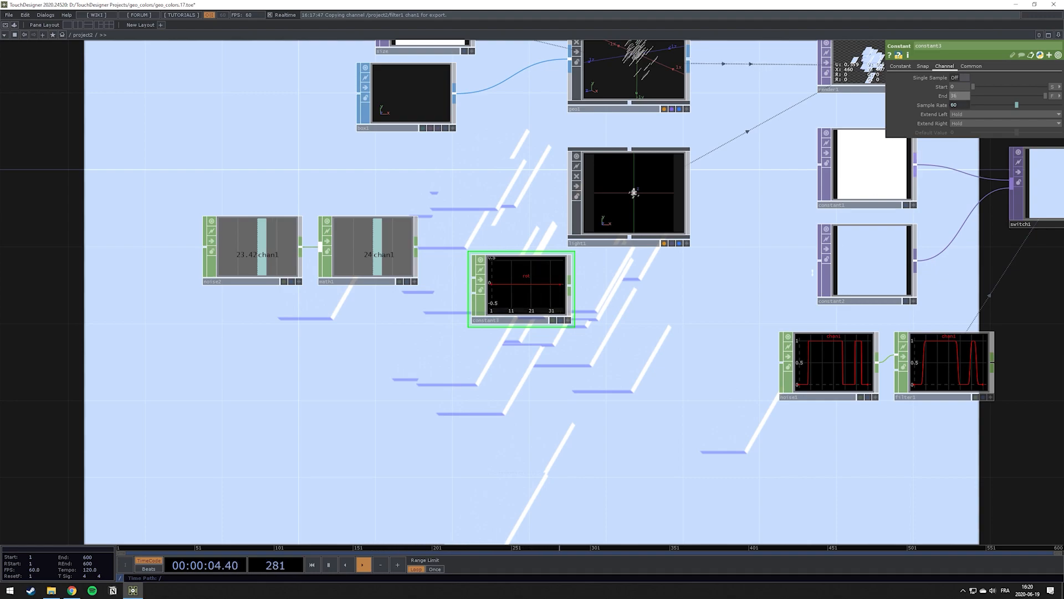
pyautogui.scroll(3, 504, 288)
pyautogui.middleClick(503, 288)
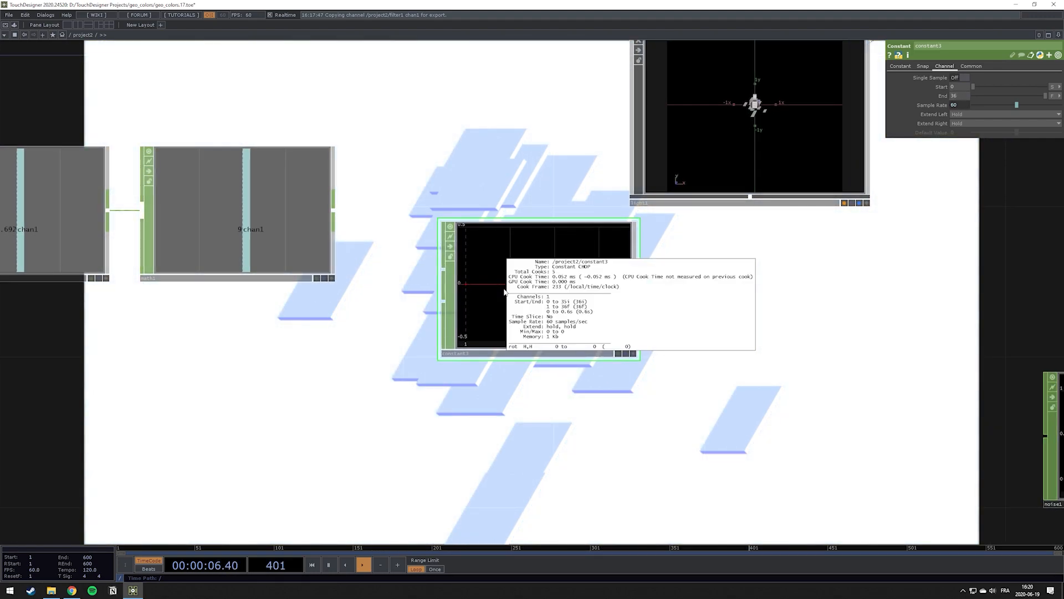
pyautogui.scroll(-3, 503, 287)
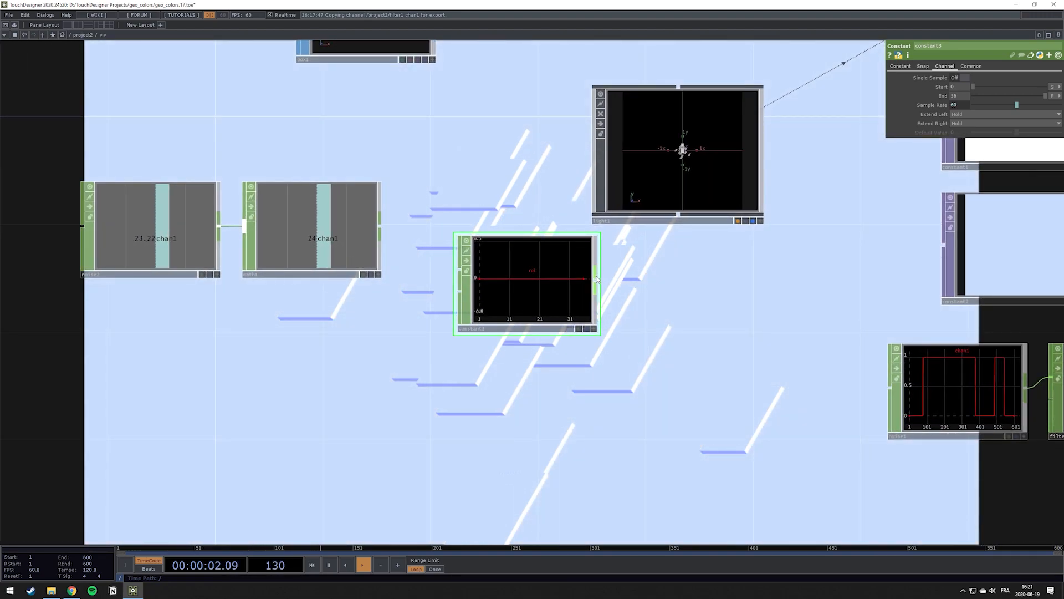
# Add a Null CHOP after the rot Constant CHOP, placed below and to its right
pyautogui.rightClick(596, 279)
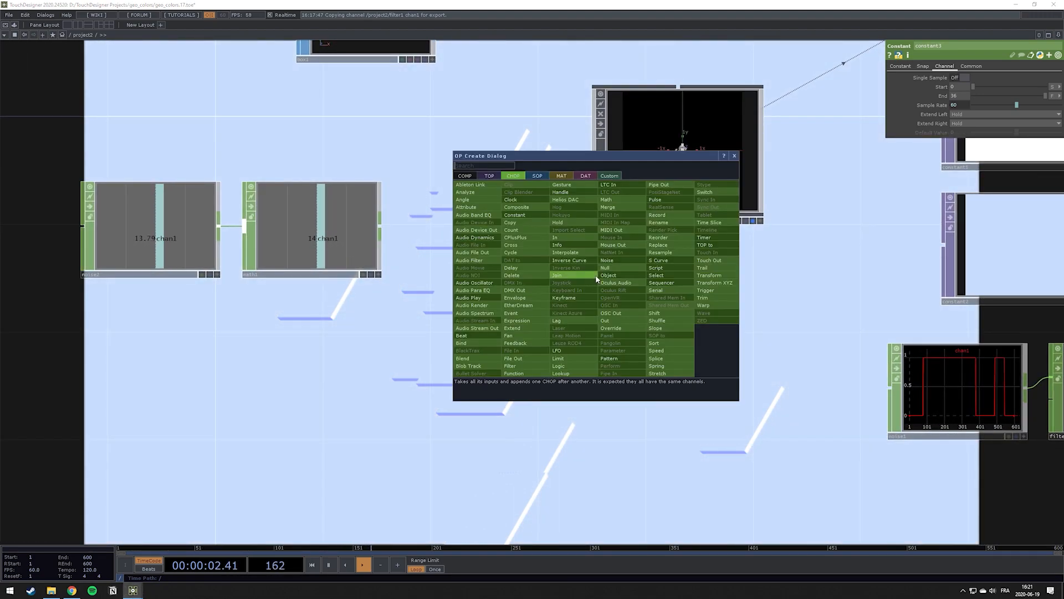
pyautogui.write('nu')
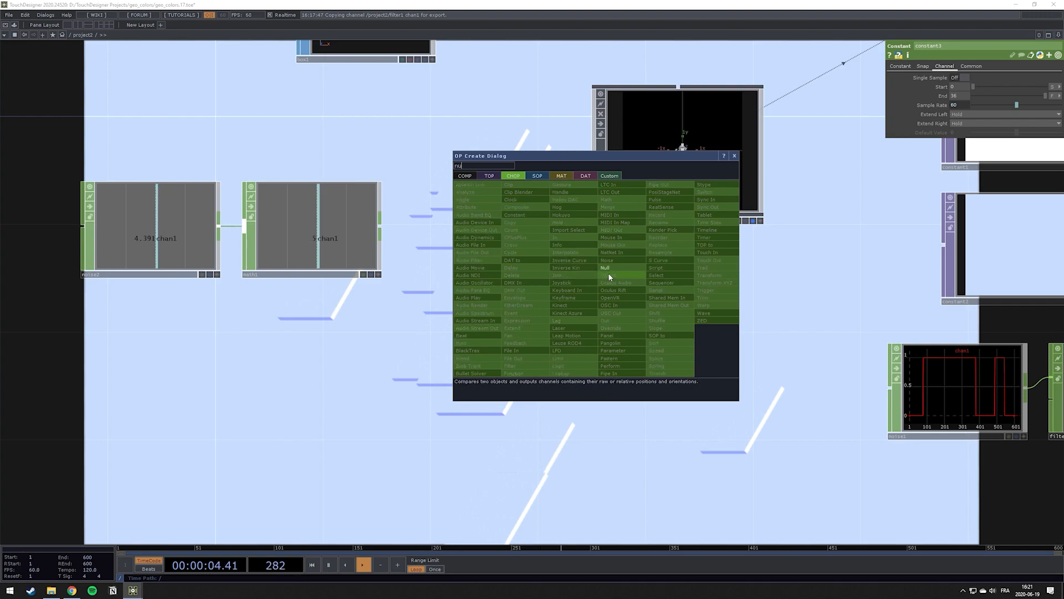
pyautogui.click(614, 268)
pyautogui.click(612, 376)
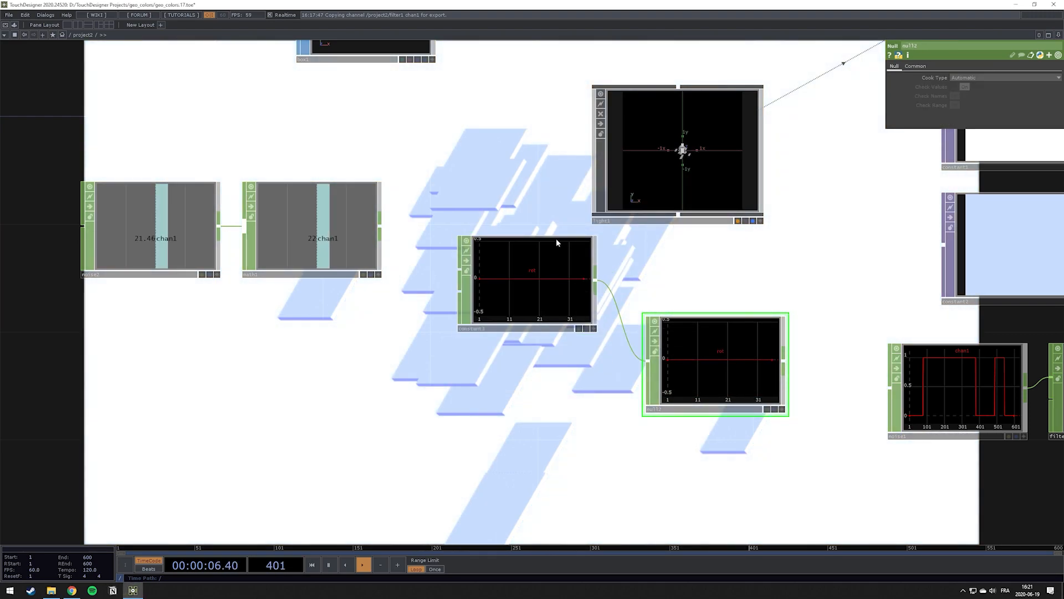
# Raise the rot Constant CHOP above its Null, and shift the new CHOP nodes left to clear space around light1
pyautogui.moveTo(570, 266); pyautogui.dragTo(492, 131)
pyautogui.scroll(-5, 492, 130)
pyautogui.moveTo(402, 260); pyautogui.dragTo(623, 357, button='right')
pyautogui.click(657, 254)
pyautogui.moveTo(387, 231); pyautogui.dragTo(689, 352, button='right')
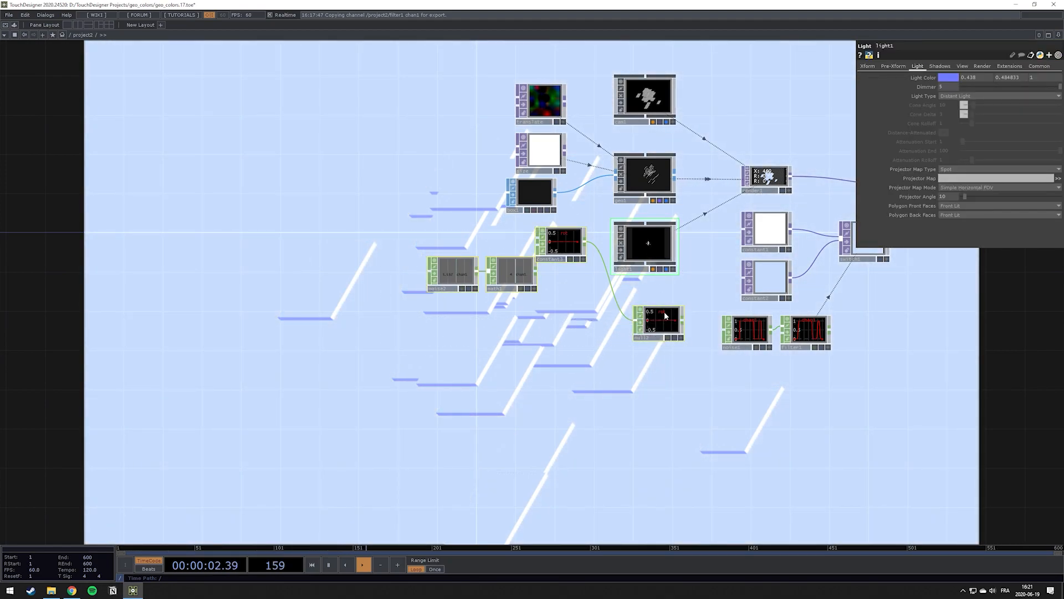
pyautogui.moveTo(664, 318); pyautogui.dragTo(556, 319)
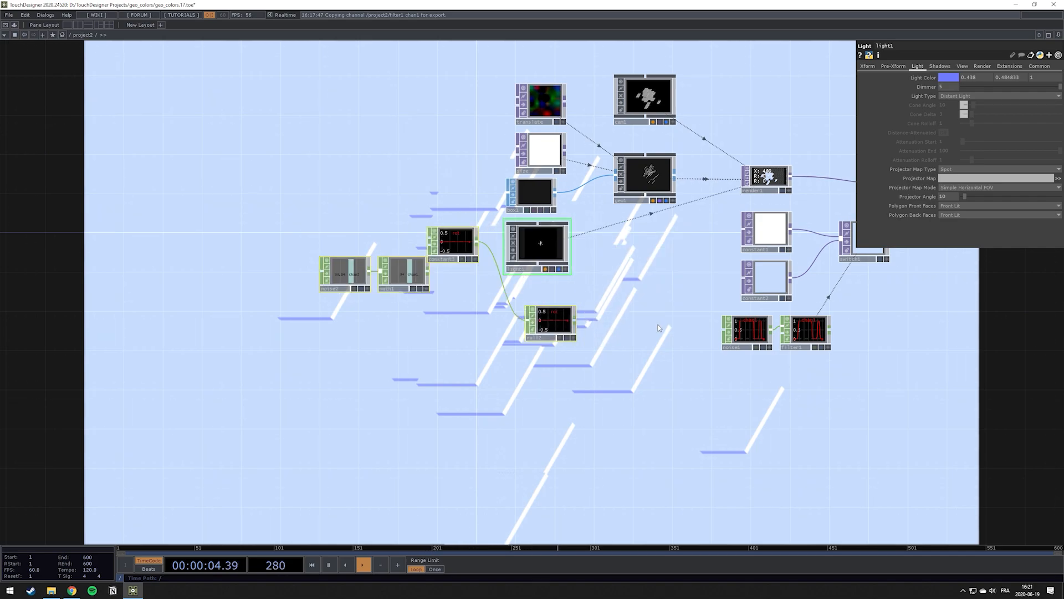
pyautogui.moveTo(570, 256); pyautogui.dragTo(687, 256)
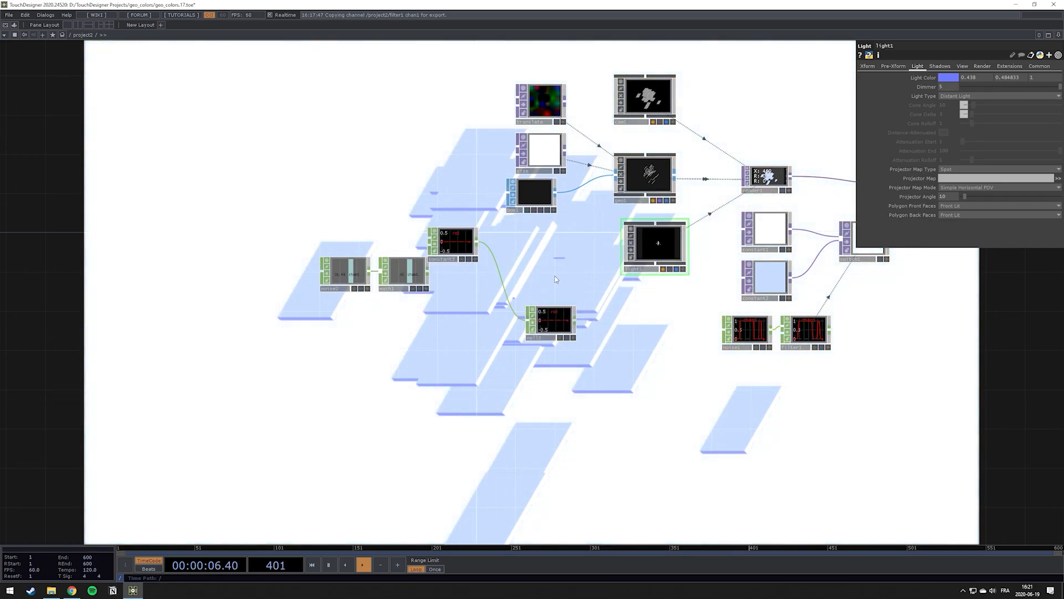
# Move noise2 and math1 together farther left and down, away from the rot Constant CHOP
pyautogui.scroll(4, 419, 284)
pyautogui.moveTo(195, 190); pyautogui.dragTo(380, 304, button='right')
pyautogui.moveTo(430, 228); pyautogui.dragTo(313, 304)
pyautogui.moveTo(417, 391); pyautogui.dragTo(485, 319)
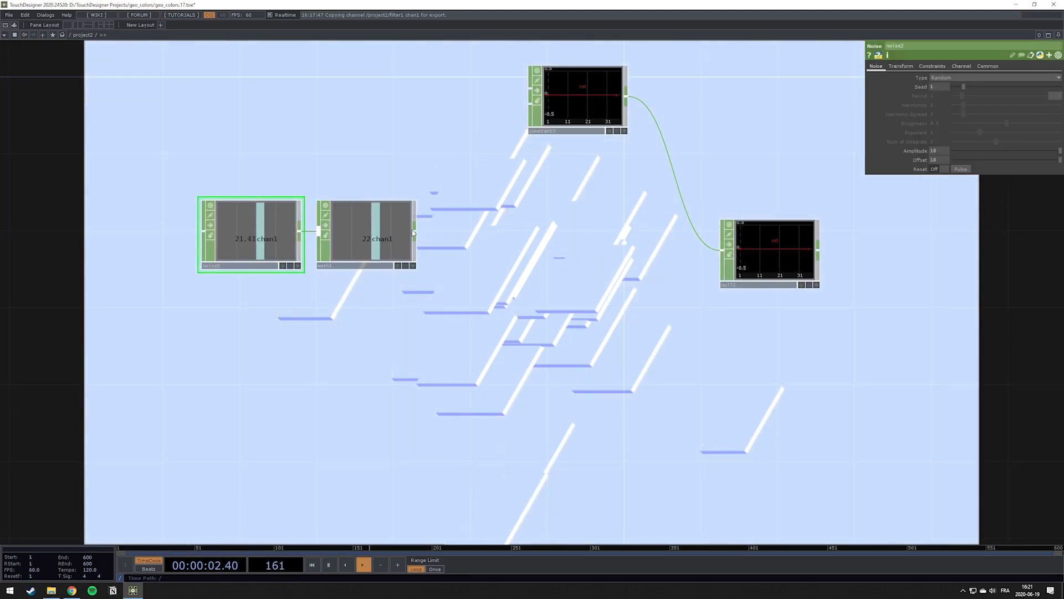
# Add a CHOP Execute DAT fed by math1 and look over its default callbacks, including onValueChange
pyautogui.rightClick(413, 233)
pyautogui.click(401, 130)
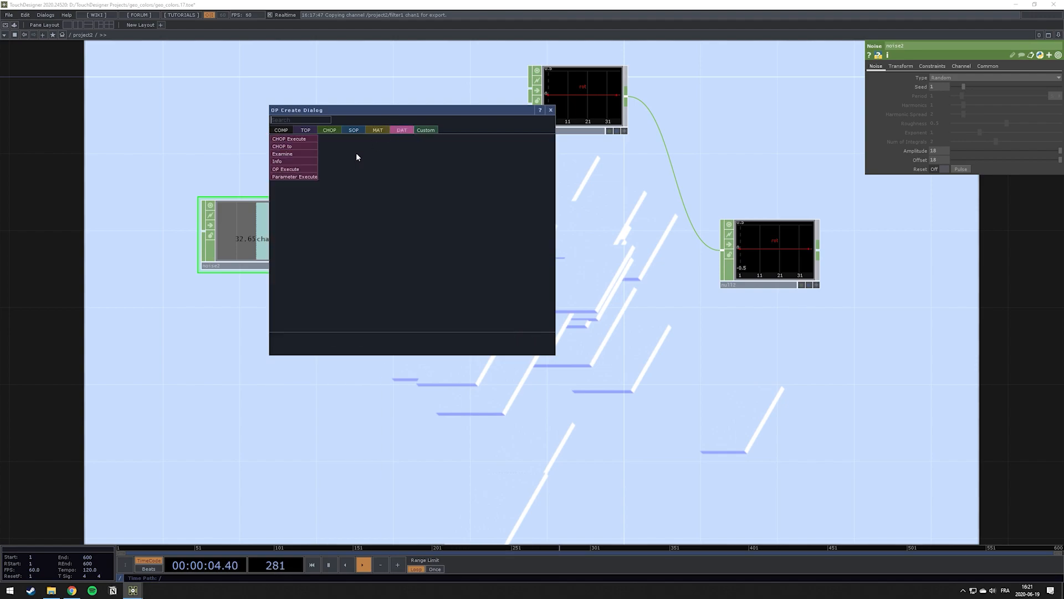
pyautogui.click(287, 138)
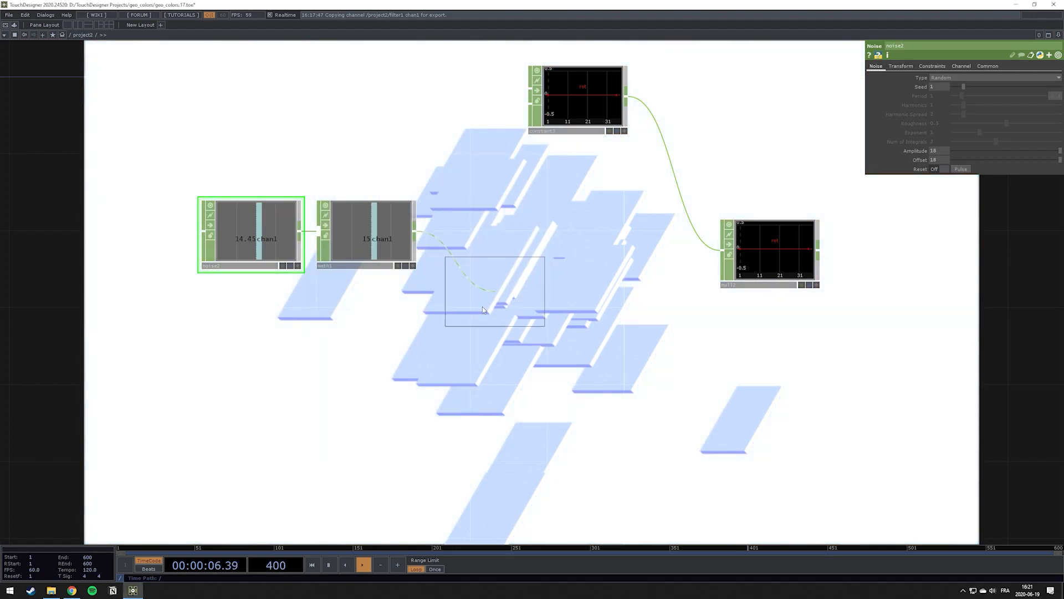
pyautogui.click(482, 309)
pyautogui.scroll(5, 481, 307)
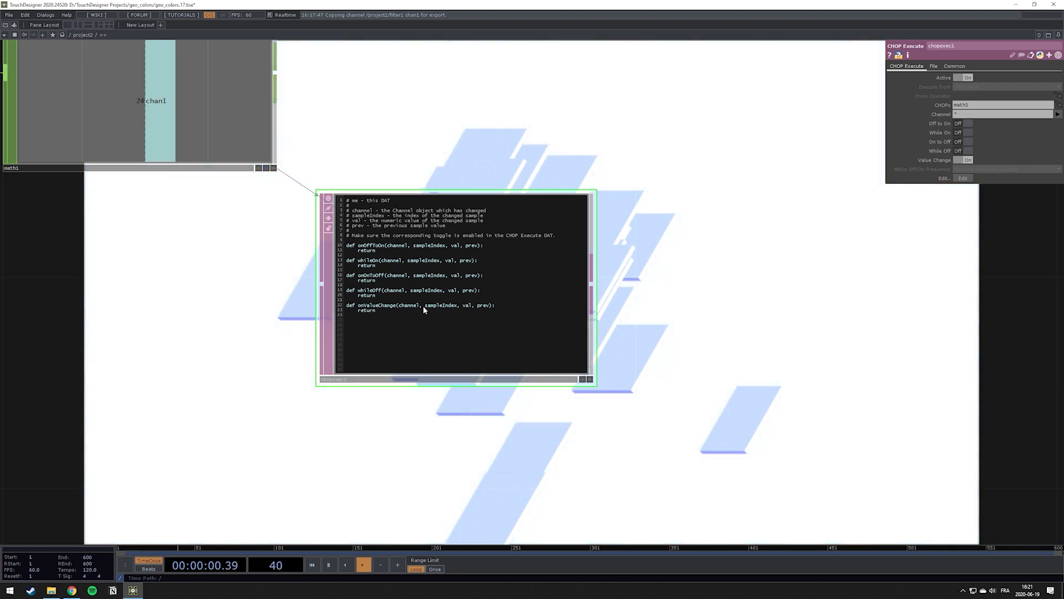
pyautogui.scroll(-3, 276, 255)
pyautogui.scroll(5, 368, 333)
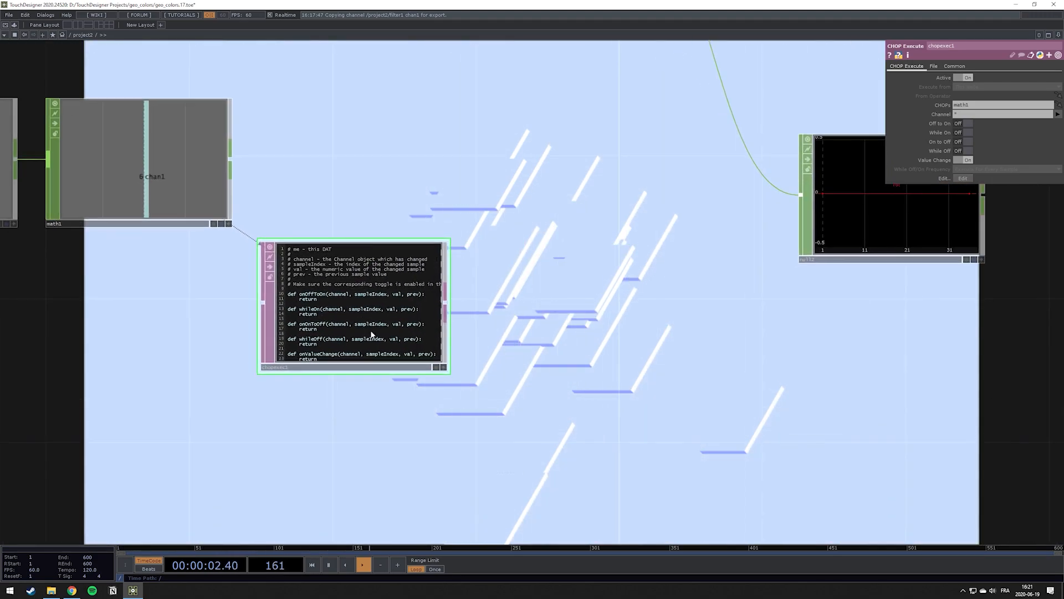
pyautogui.scroll(-3, 469, 355)
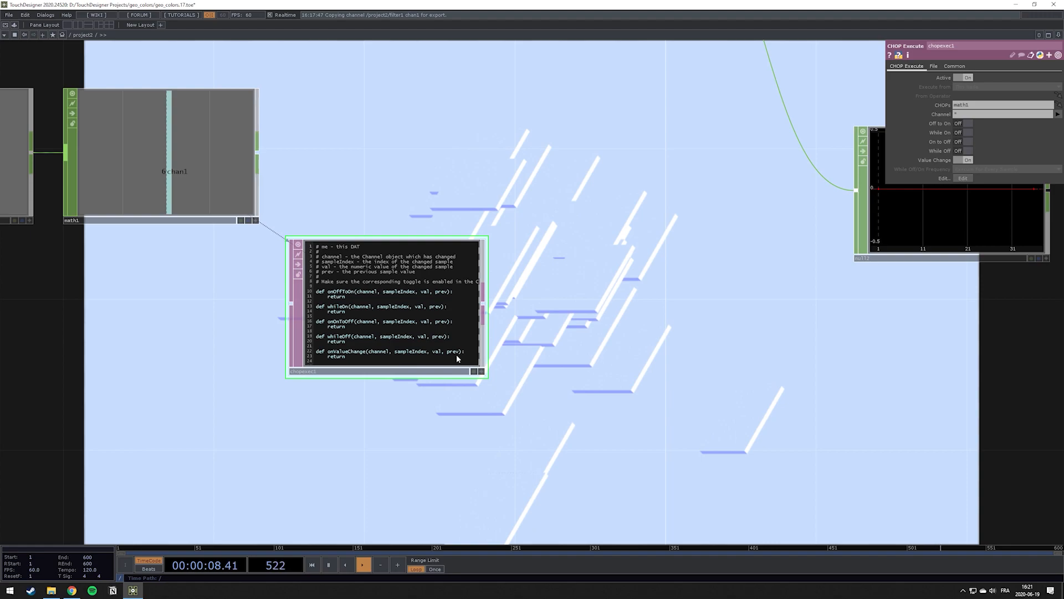
# Rename the Null CHOP that follows the rot Constant CHOP as rot
pyautogui.scroll(-2, 499, 376)
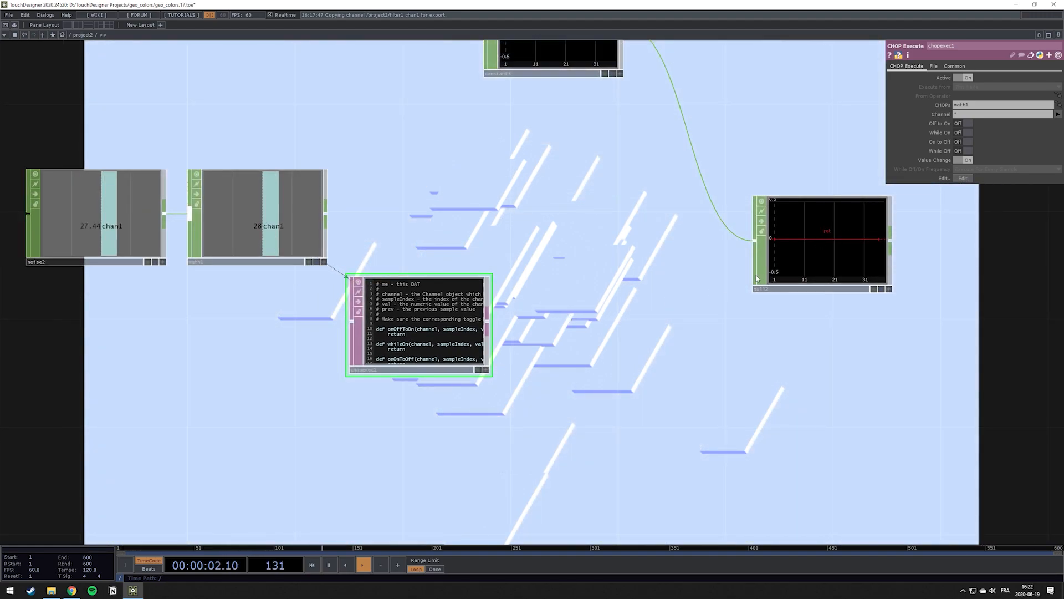
pyautogui.click(760, 284)
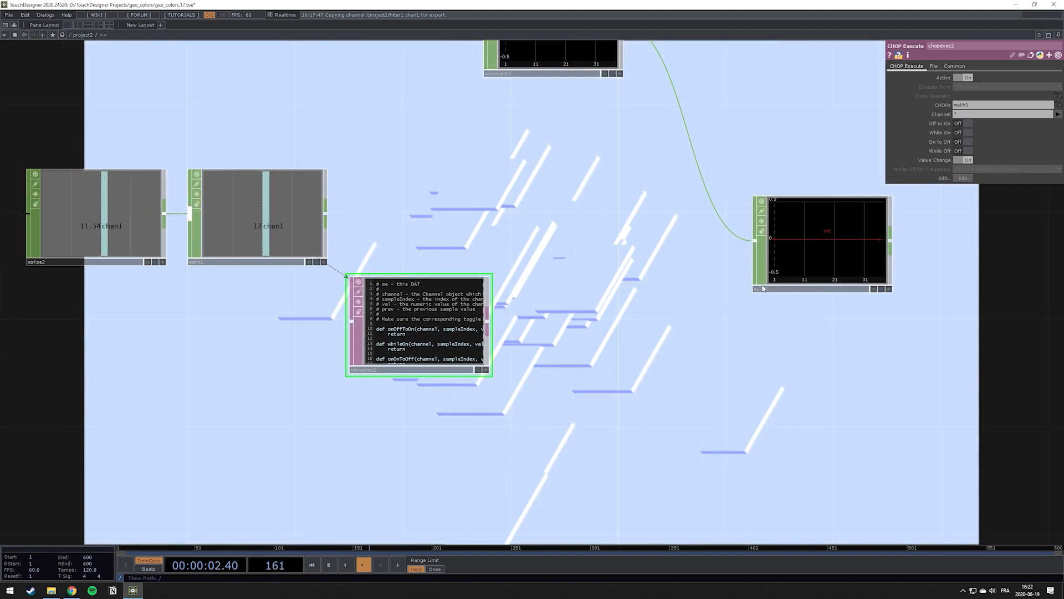
pyautogui.click(764, 289)
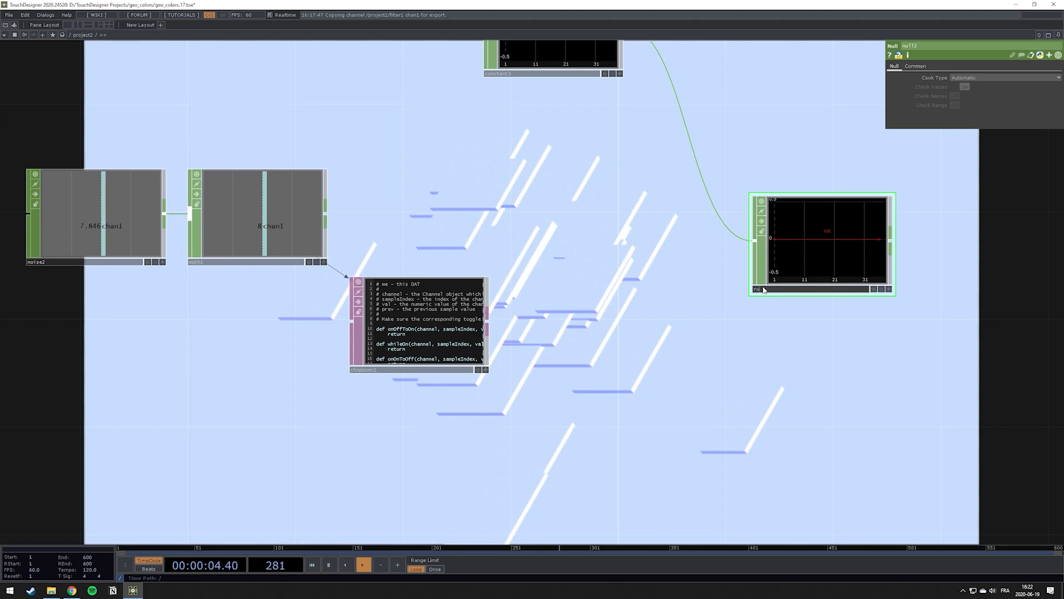
pyautogui.write('rot')
pyautogui.press('Return')
# Open the CHOP Execute script for editing and begin a line in onValueChange with op('rot')['rot']
pyautogui.scroll(3, 403, 360)
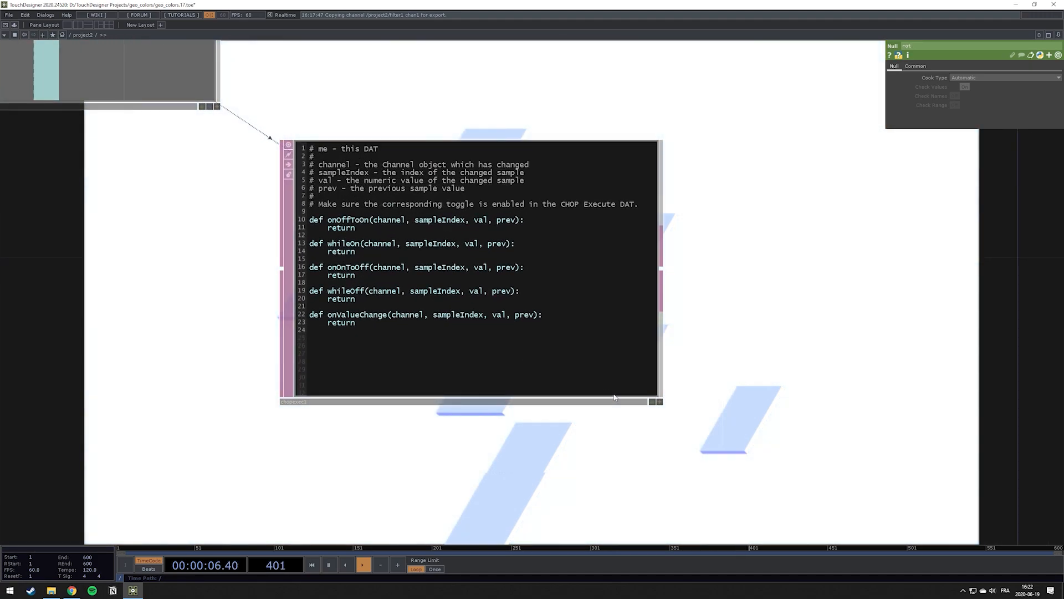
pyautogui.scroll(-3, 665, 404)
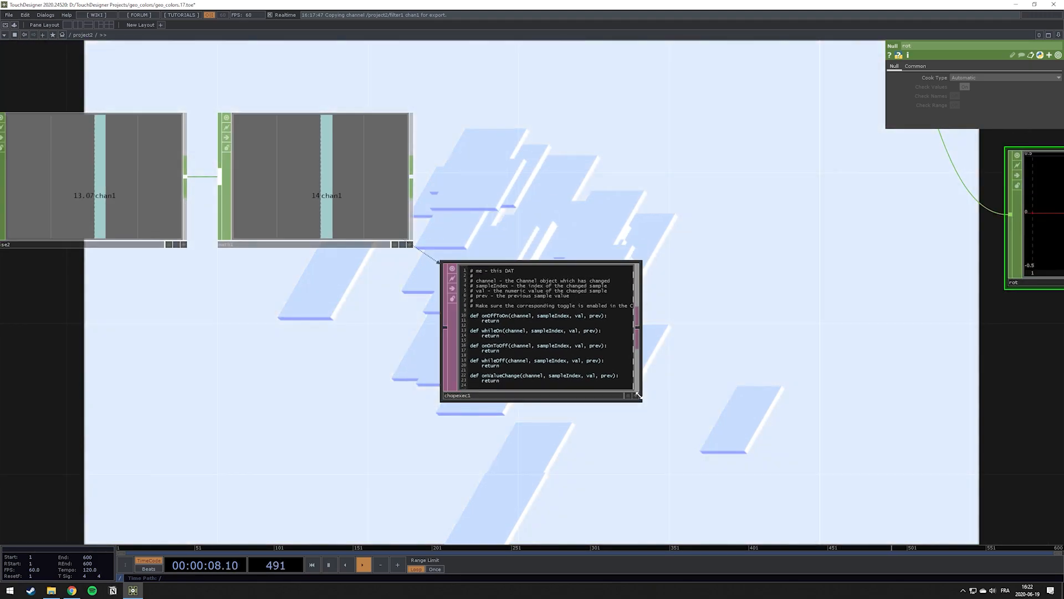
pyautogui.click(637, 395)
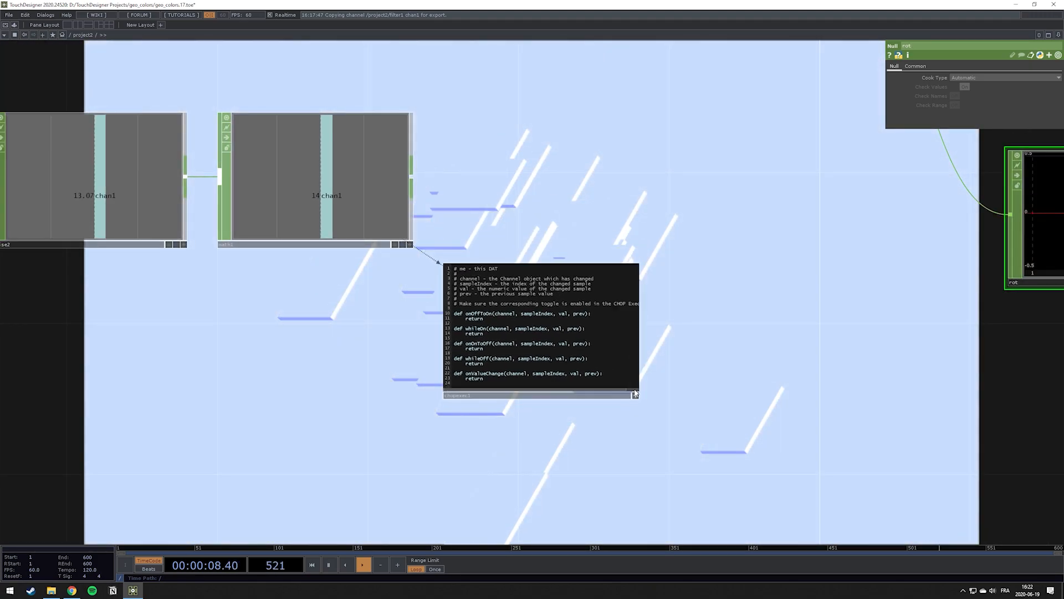
pyautogui.click(619, 375)
pyautogui.press('Return')
pyautogui.write('op')
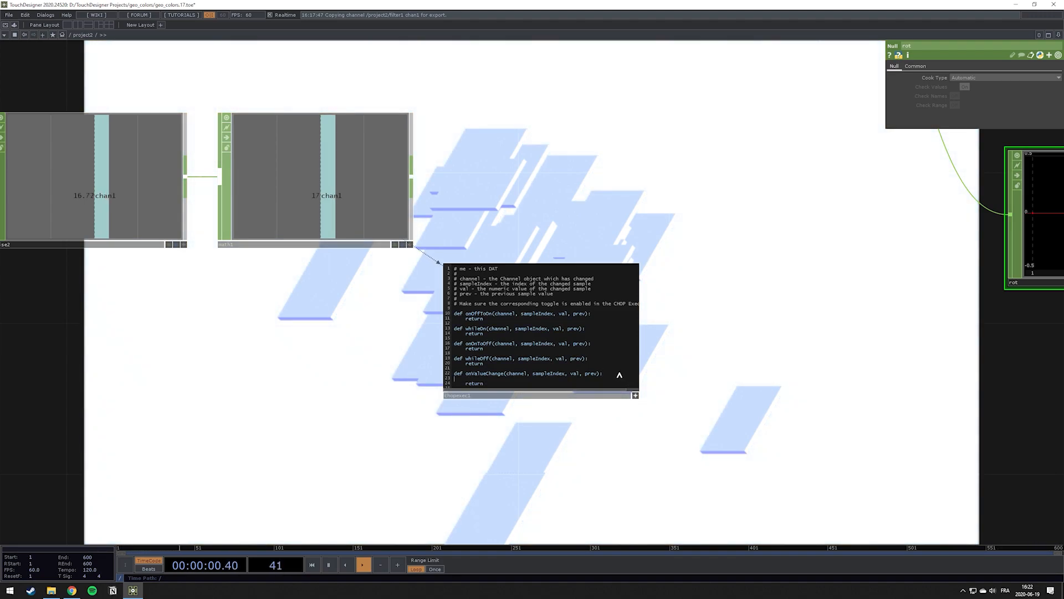
pyautogui.write("('rot")
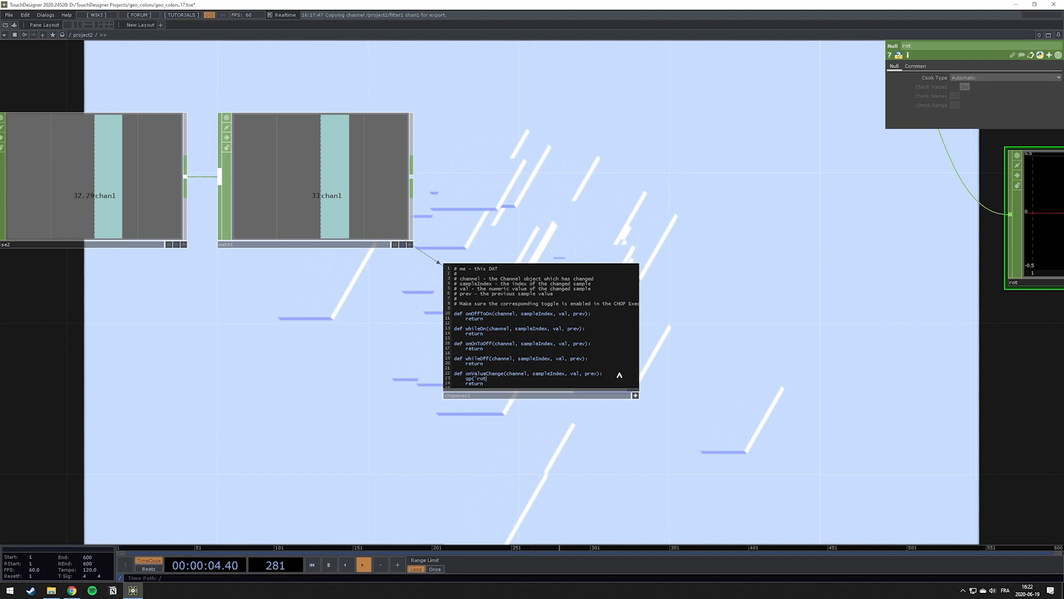
pyautogui.write("')[")
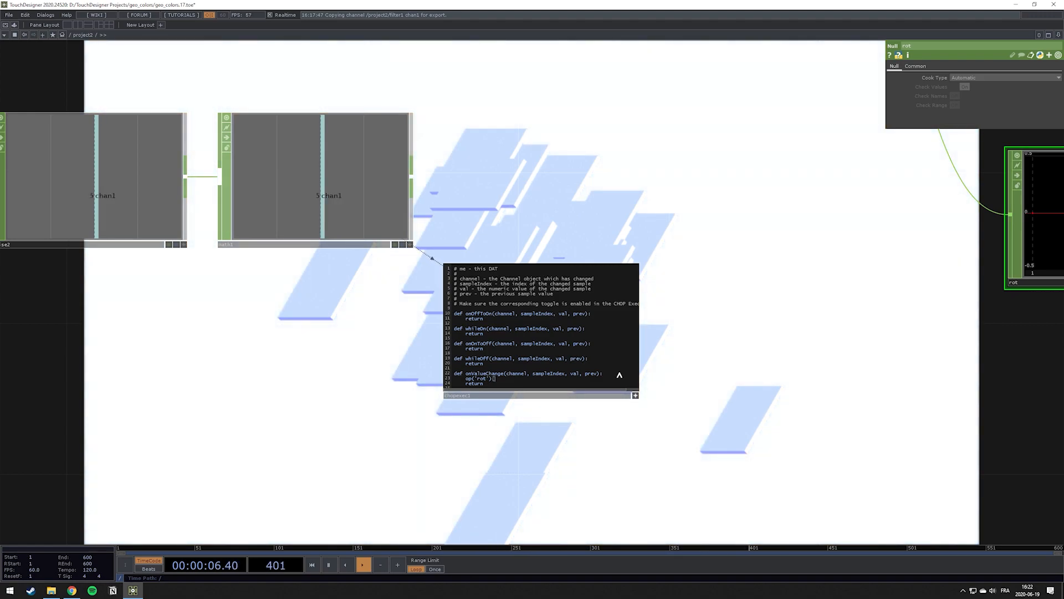
pyautogui.write("'rot']")
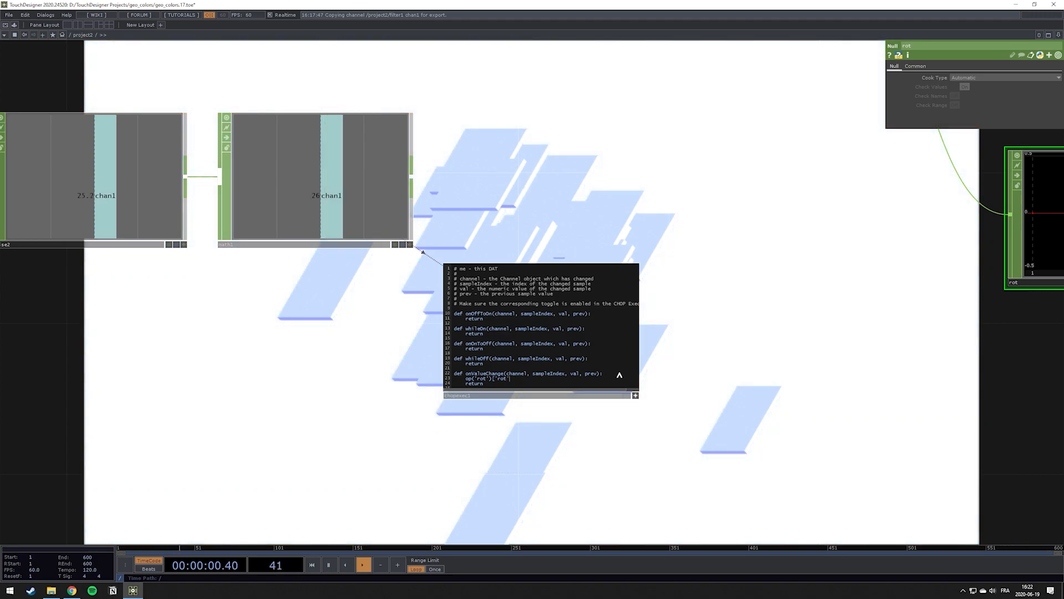
# Complete the onValueChange line with the sample index [int(val-1)] and the increment += 1, and finish editing the script
pyautogui.write('[')
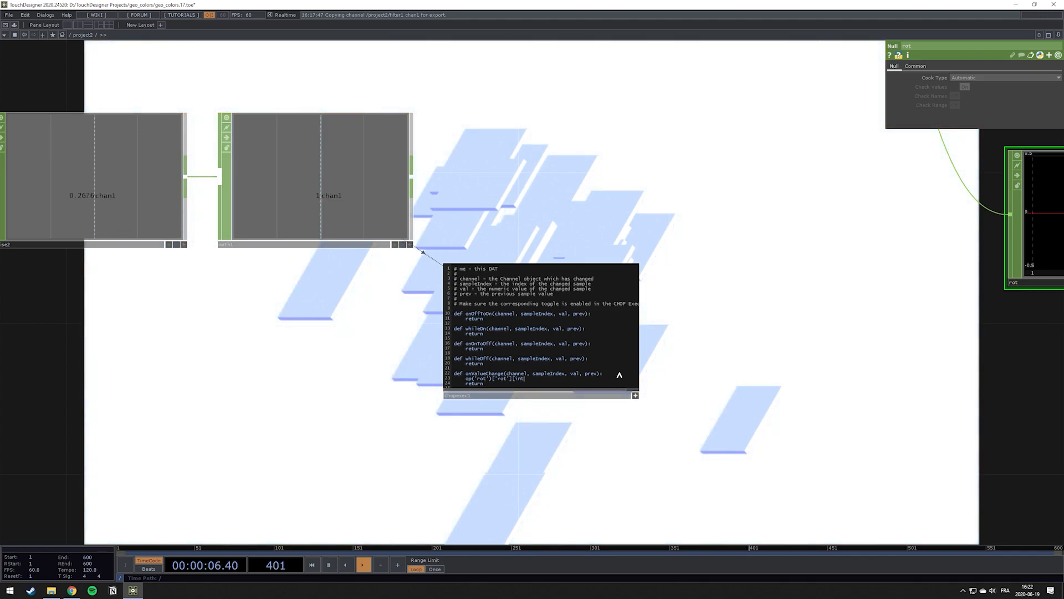
pyautogui.write('int')
pyautogui.write('(')
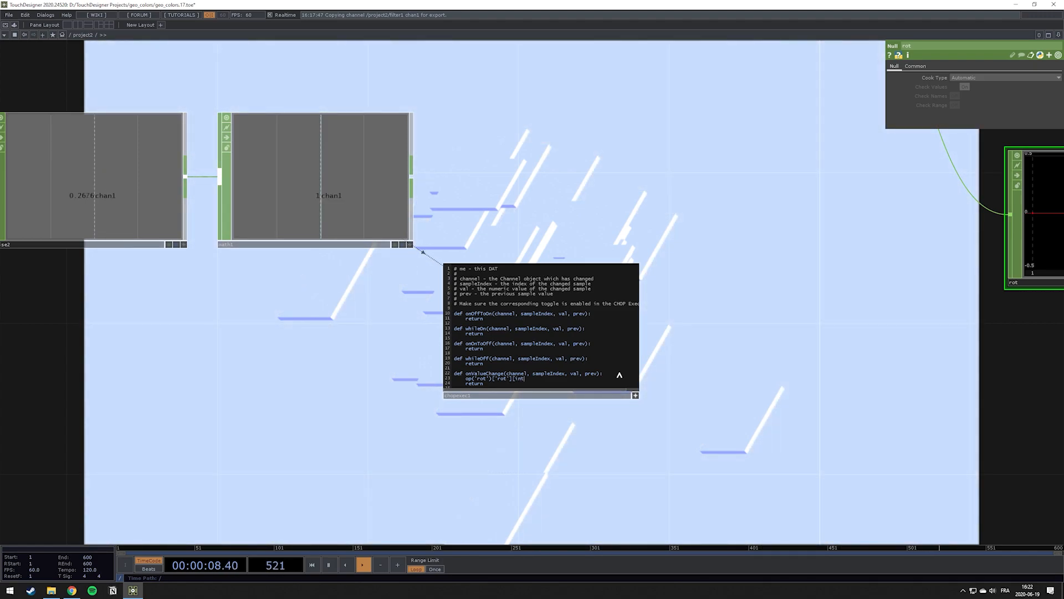
pyautogui.write('val')
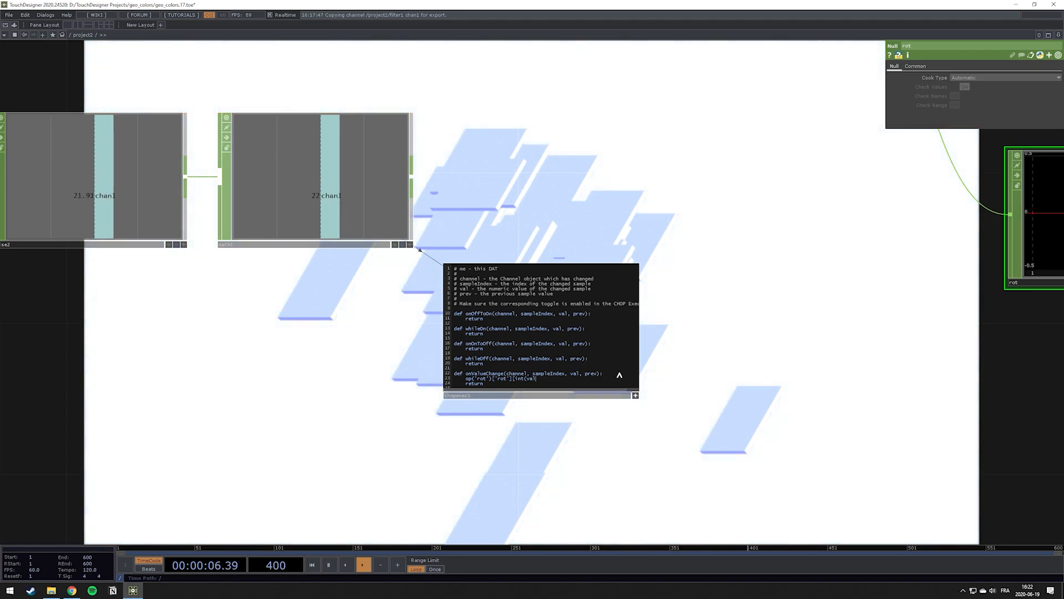
pyautogui.write('1')
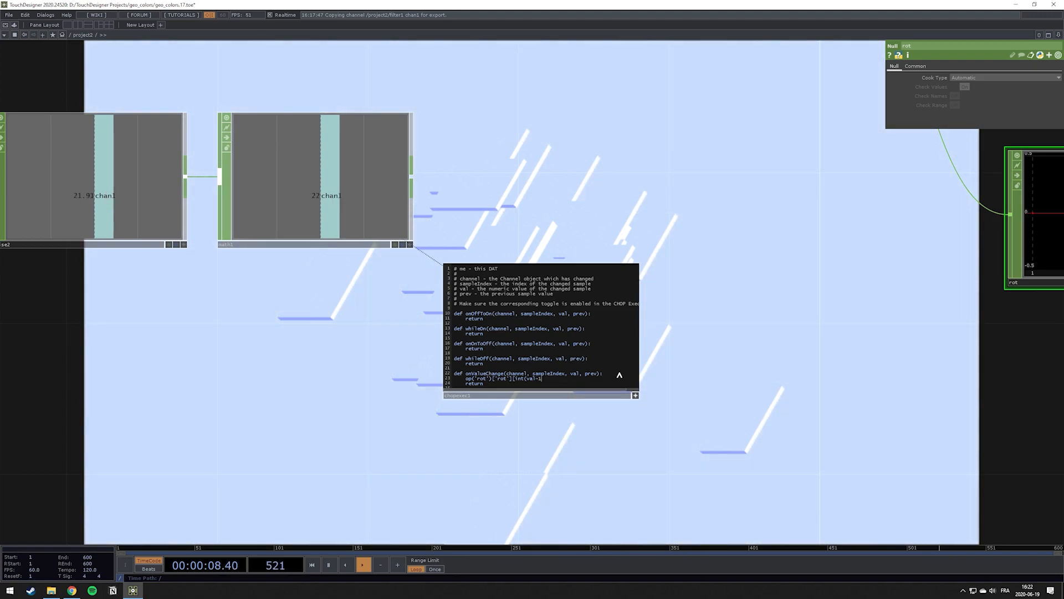
pyautogui.write(')')
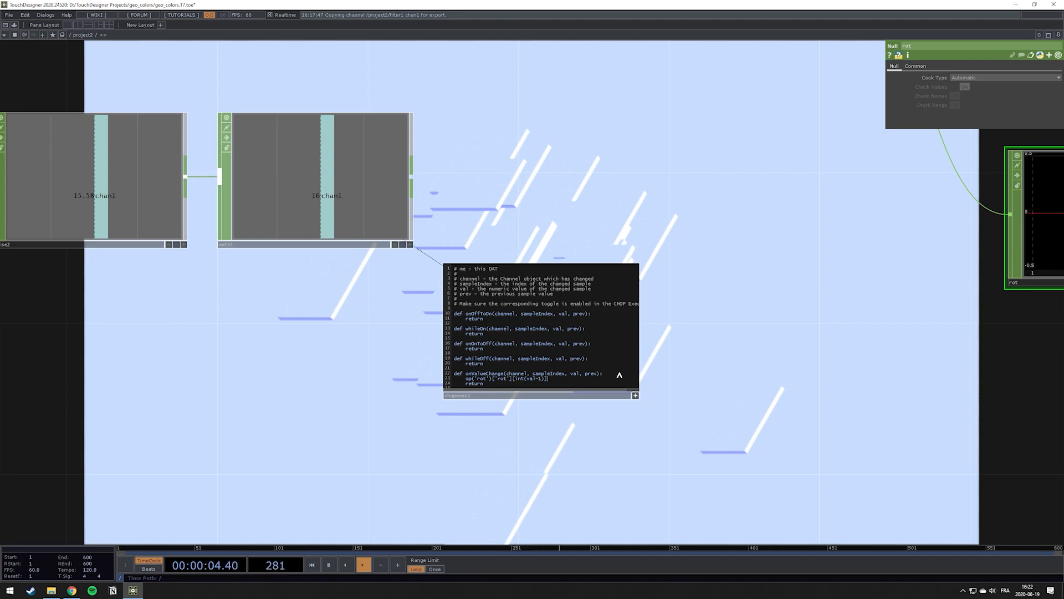
pyautogui.write('1')
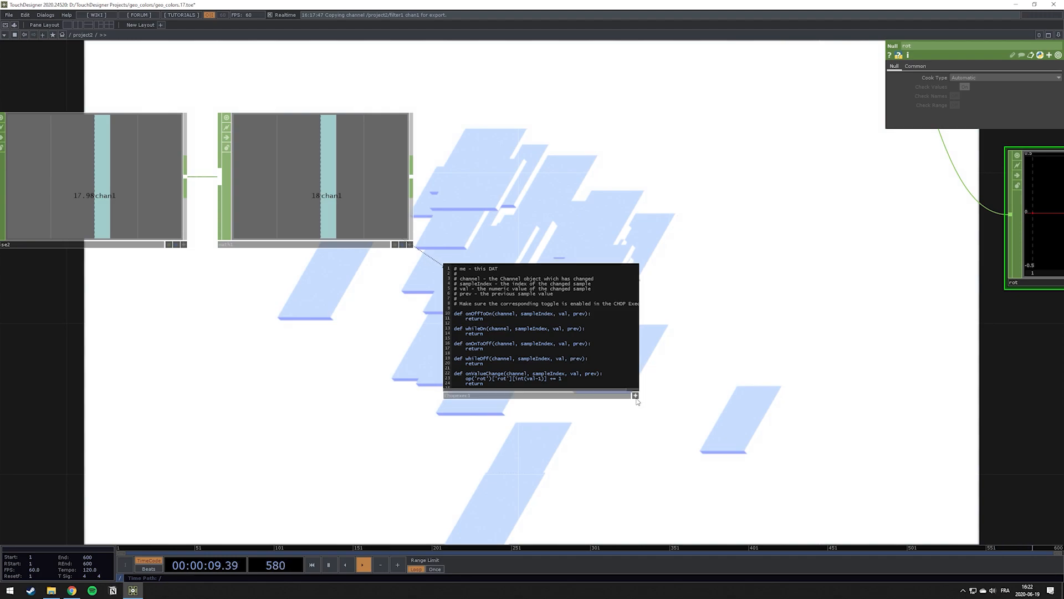
pyautogui.click(635, 395)
# Add a Math CHOP after the rot Null and set its Multiply value to 90
pyautogui.moveTo(701, 368); pyautogui.dragTo(549, 368)
pyautogui.scroll(-5, 549, 368)
pyautogui.scroll(2, 619, 311)
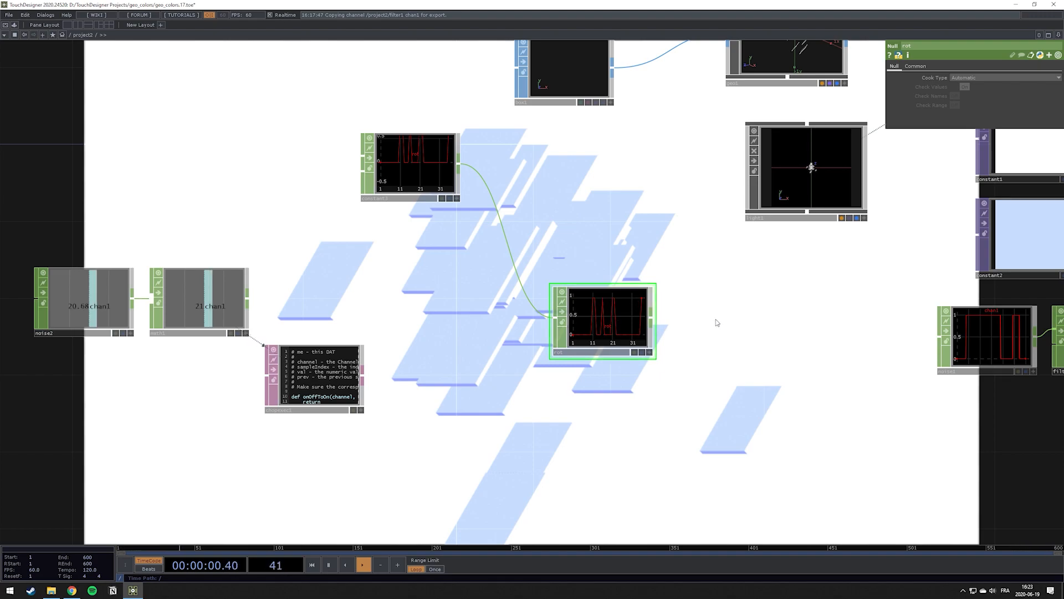
pyautogui.moveTo(609, 314); pyautogui.dragTo(460, 314, button='middle')
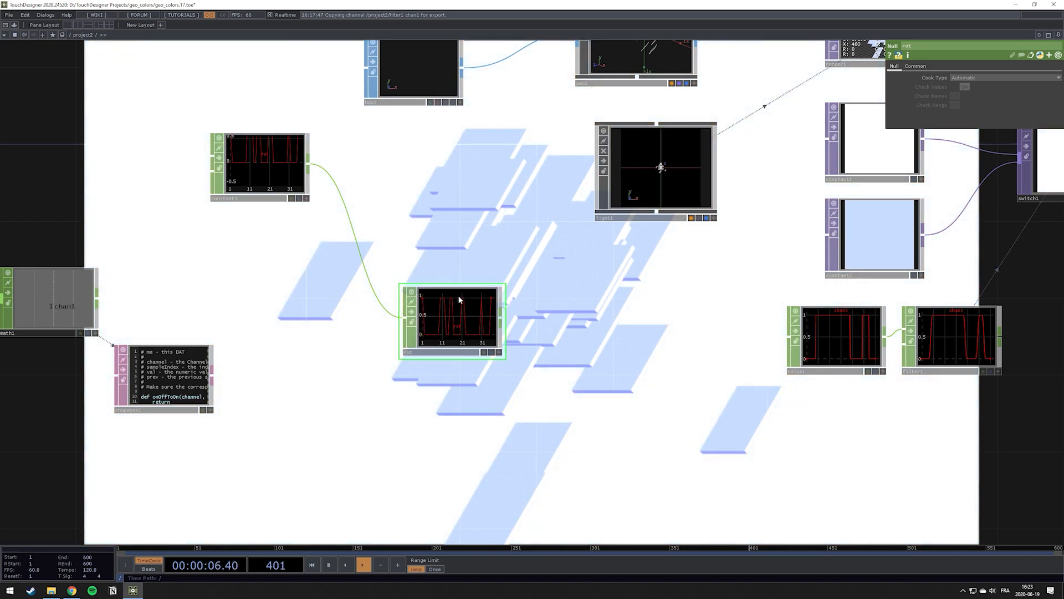
pyautogui.moveTo(286, 309); pyautogui.dragTo(433, 335)
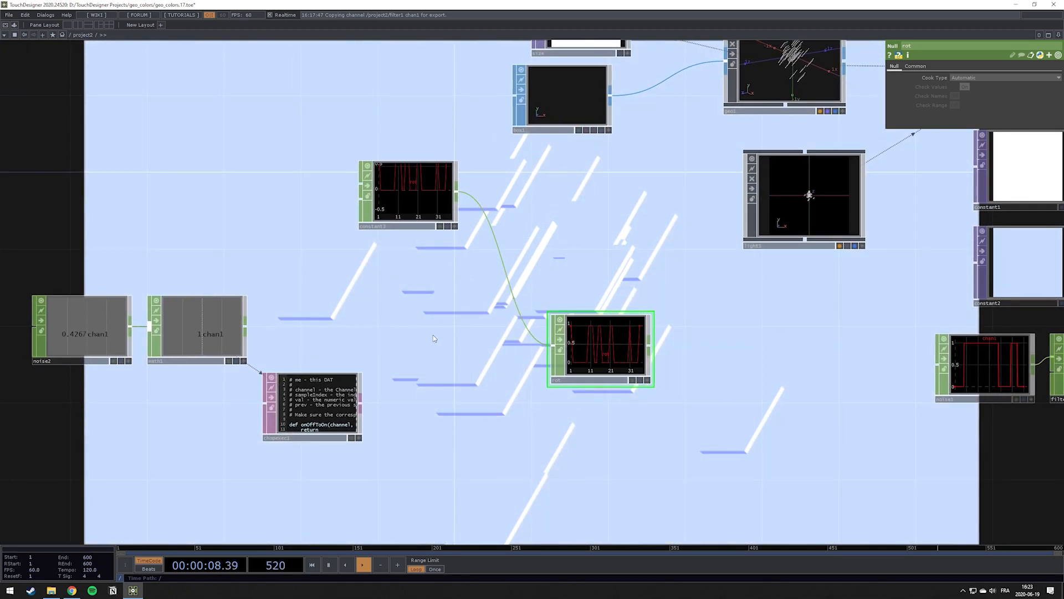
pyautogui.moveTo(671, 357); pyautogui.dragTo(523, 349)
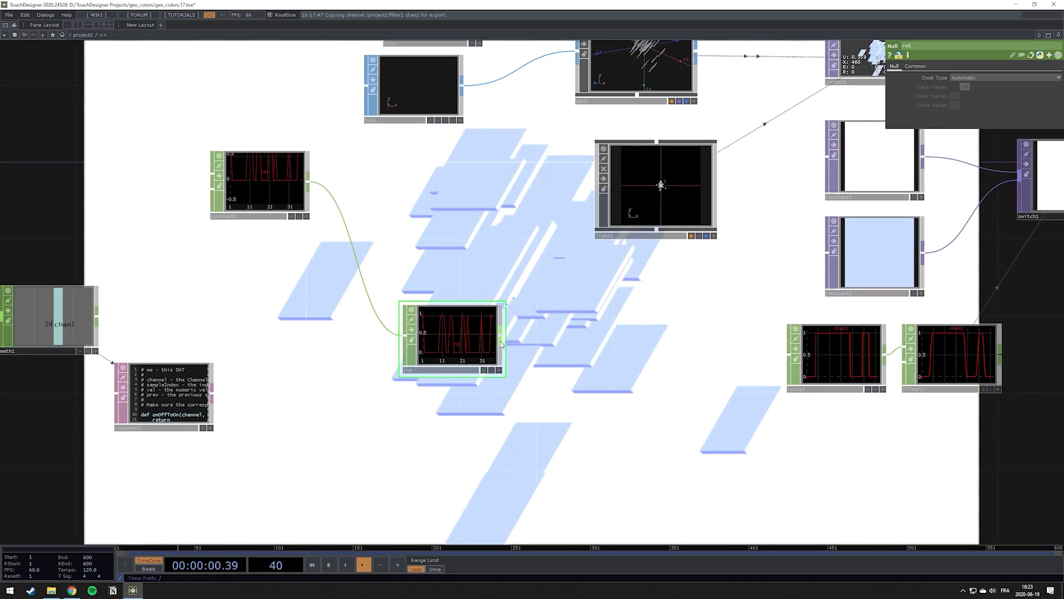
pyautogui.click(501, 345)
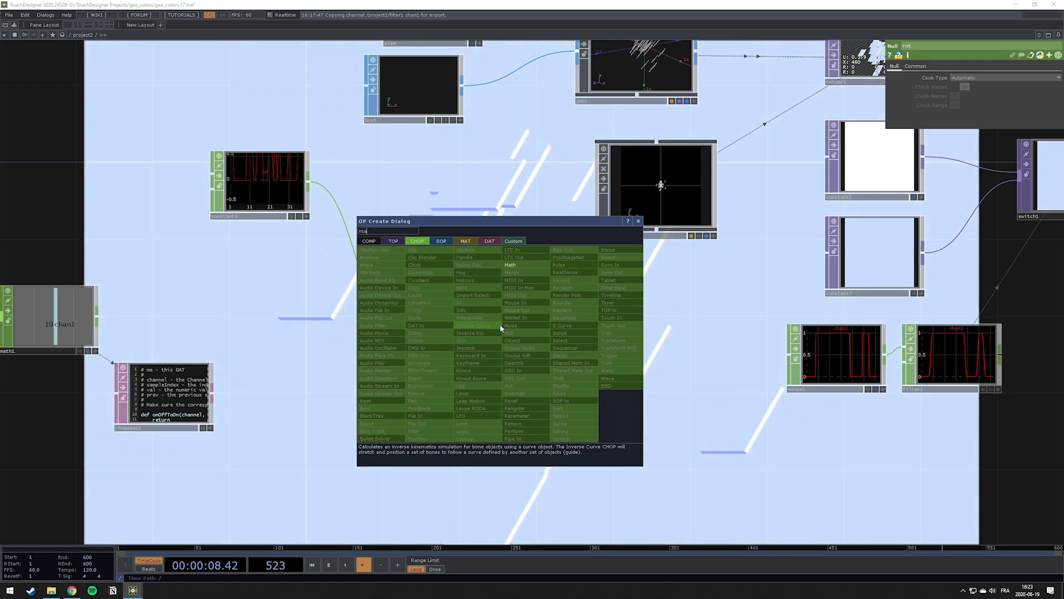
pyautogui.write('ma')
pyautogui.click(518, 265)
pyautogui.click(574, 339)
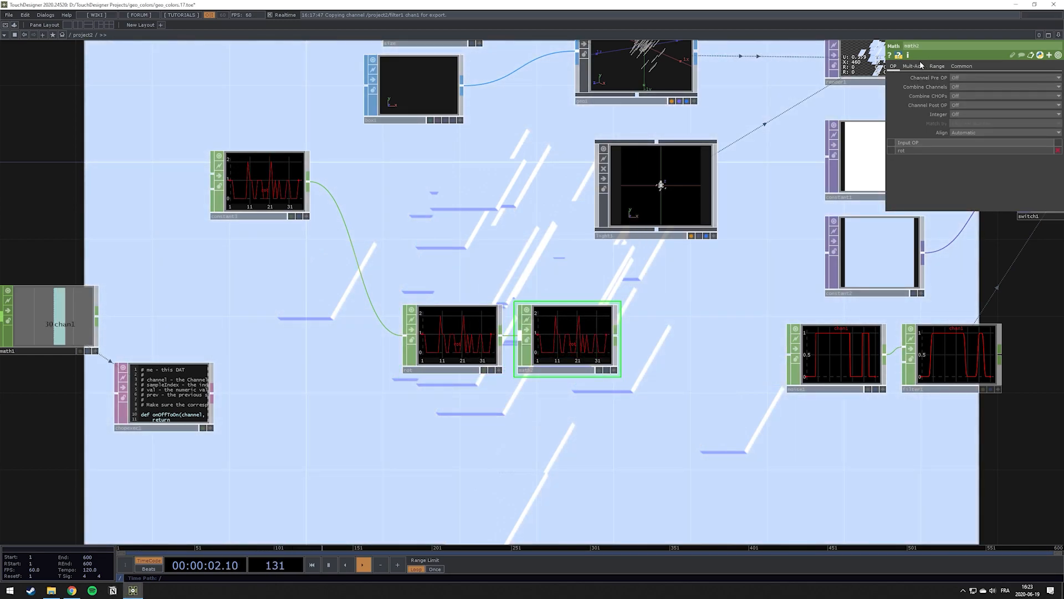
pyautogui.click(920, 66)
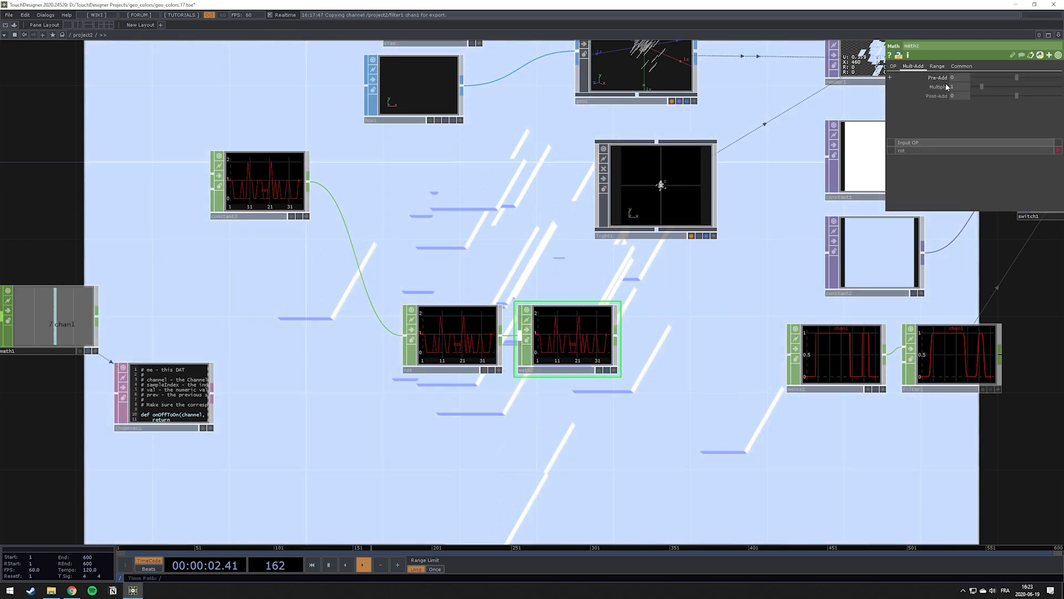
pyautogui.write('90')
pyautogui.press('Return')
# Add a Filter CHOP after the ×90 Math CHOP and enable Filter per Sample
pyautogui.moveTo(648, 339); pyautogui.dragTo(592, 323)
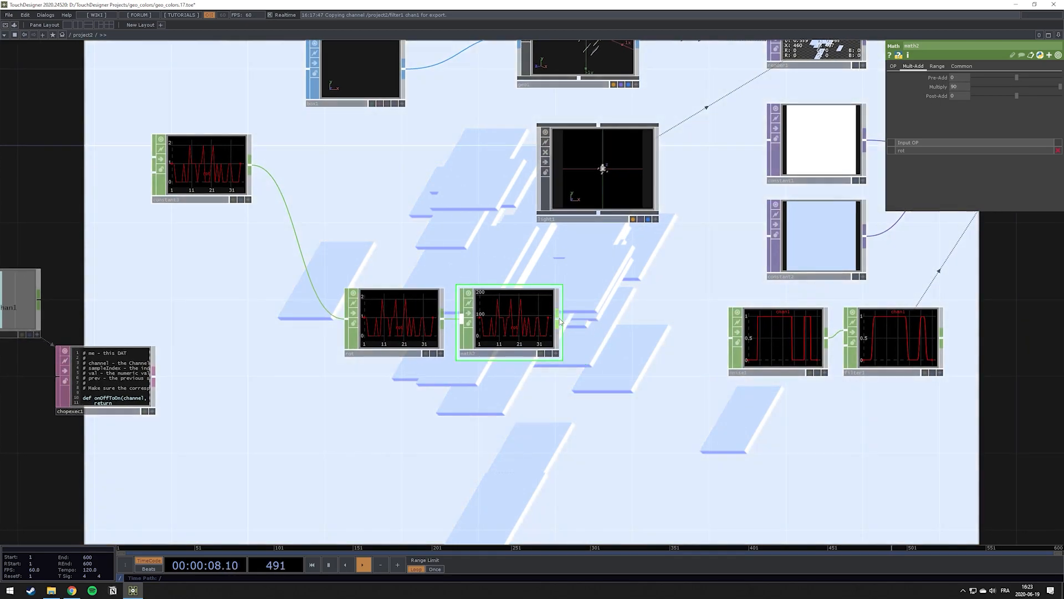
pyautogui.rightClick(558, 318)
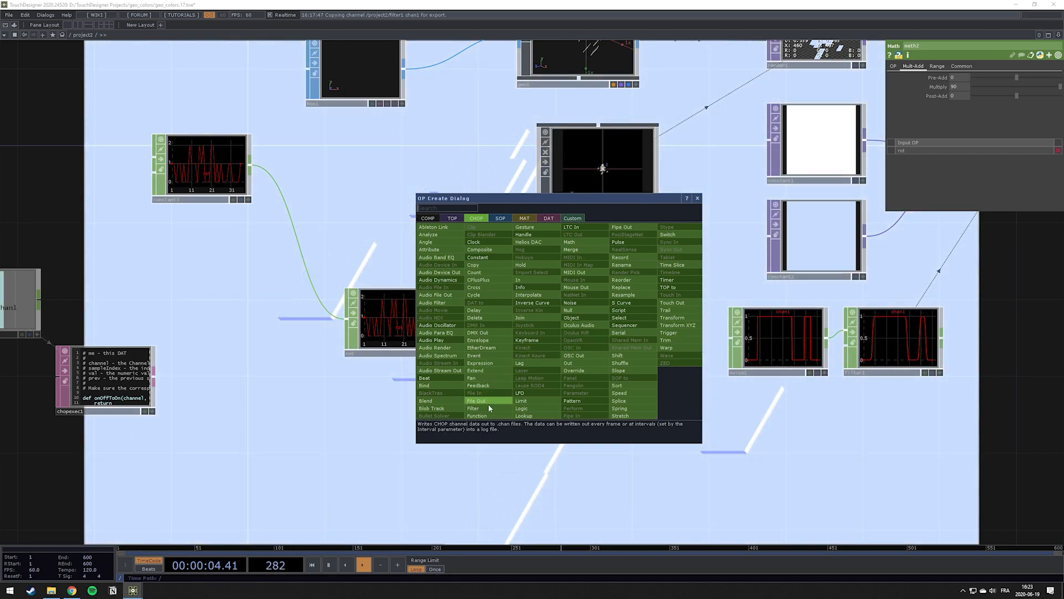
pyautogui.click(473, 408)
pyautogui.click(651, 392)
pyautogui.moveTo(650, 390); pyautogui.dragTo(562, 407)
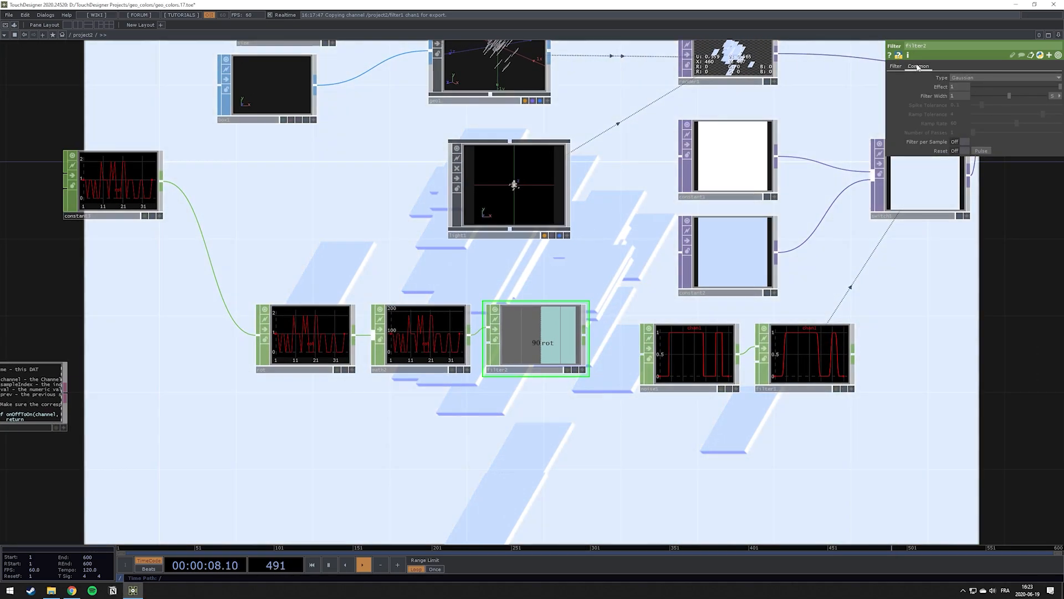
pyautogui.click(918, 67)
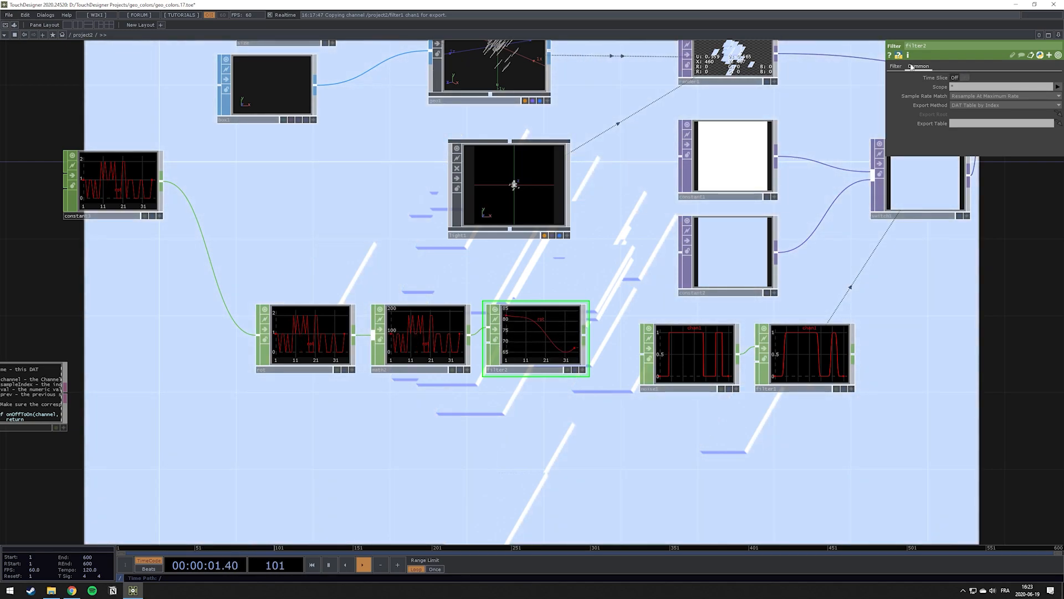
pyautogui.click(896, 66)
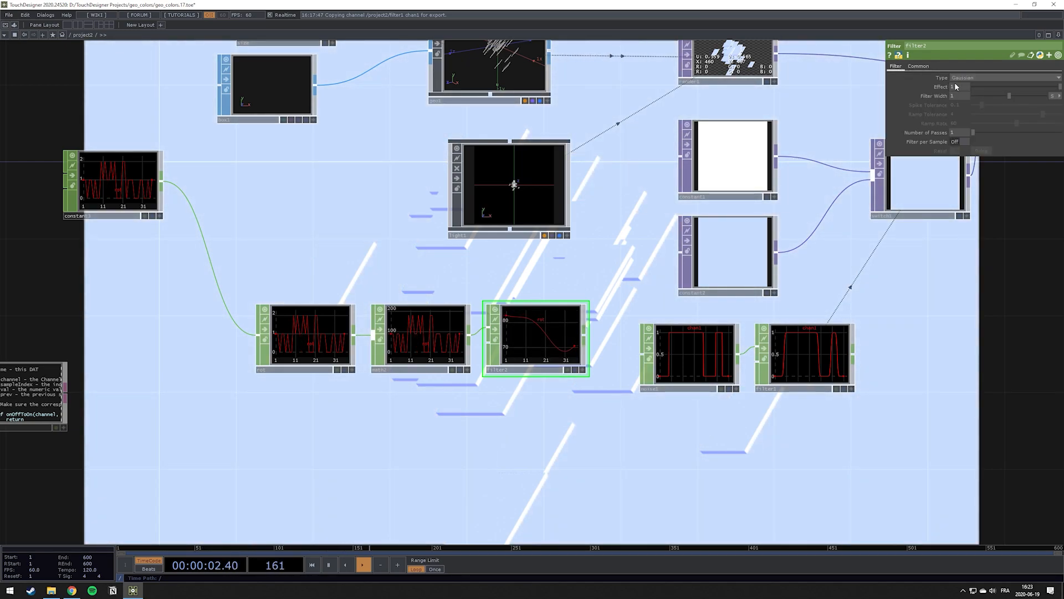
pyautogui.click(964, 141)
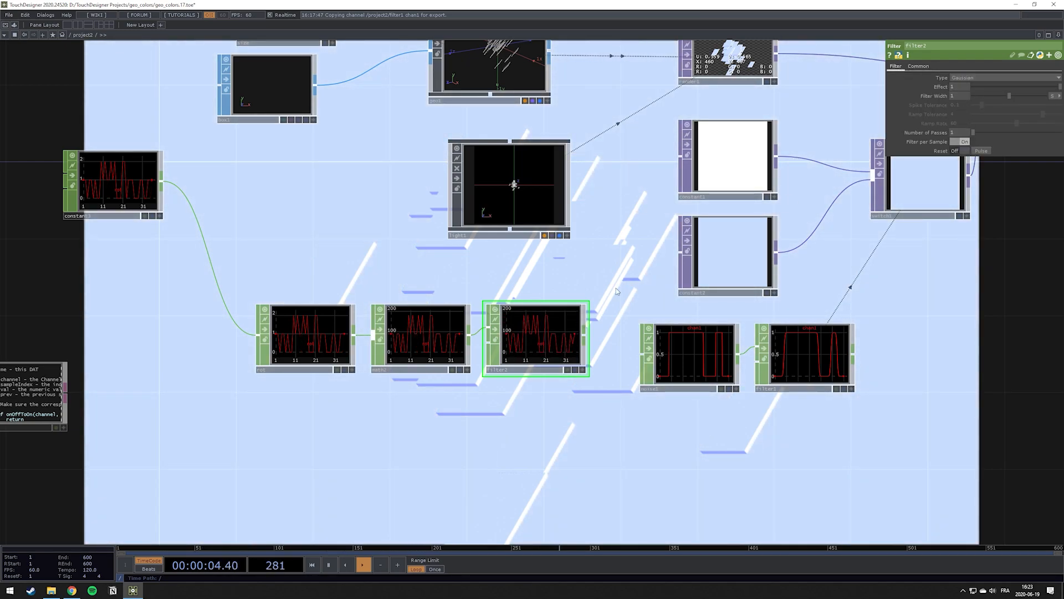
# Set the new Filter CHOP's Filter Width to about 0.46
pyautogui.scroll(5, 570, 339)
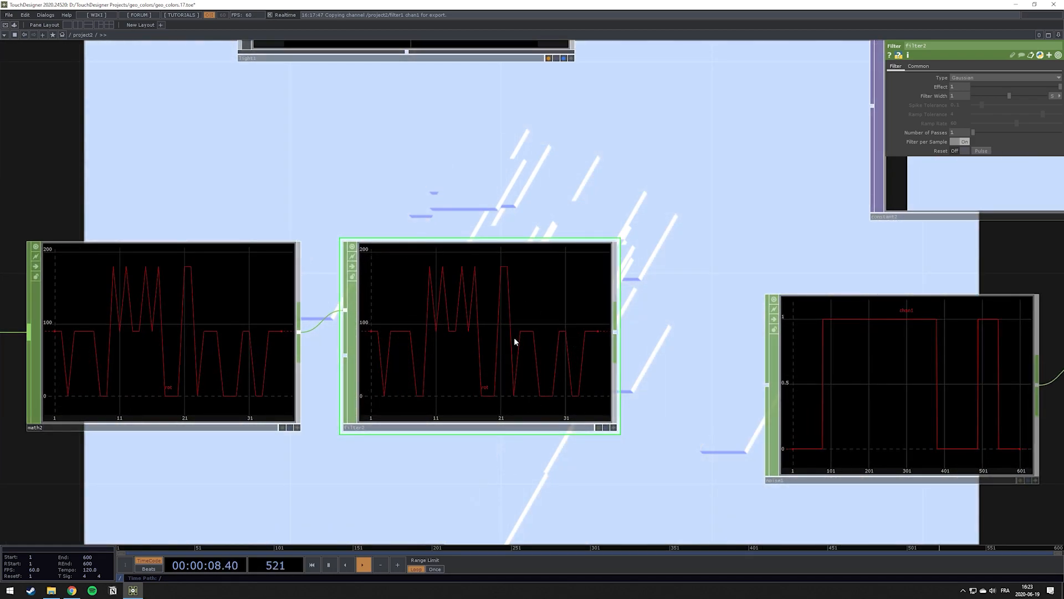
pyautogui.scroll(-5, 541, 314)
pyautogui.scroll(4, 708, 249)
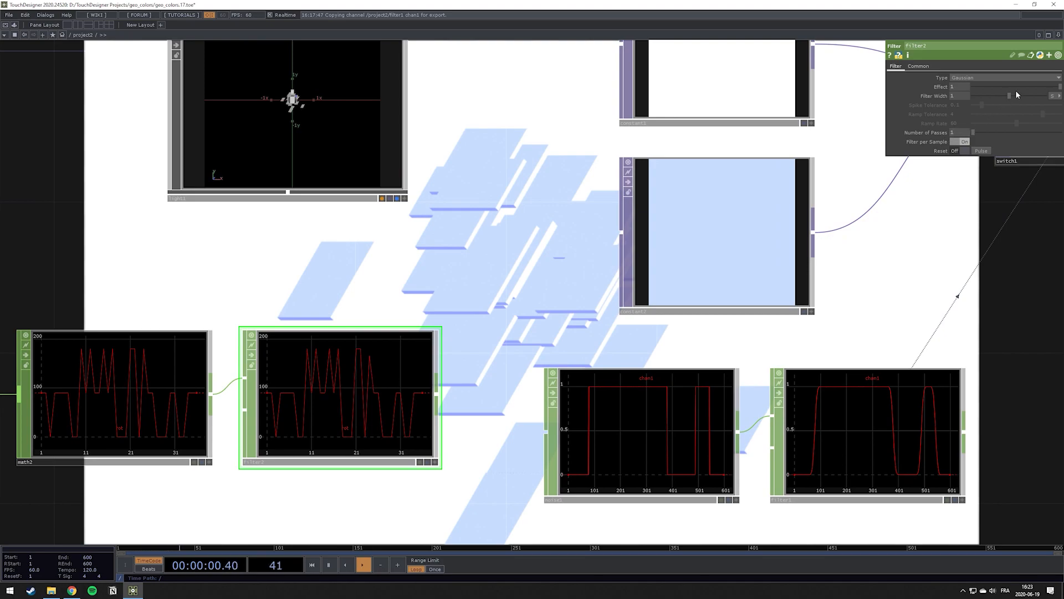
pyautogui.moveTo(1012, 96); pyautogui.dragTo(988, 92)
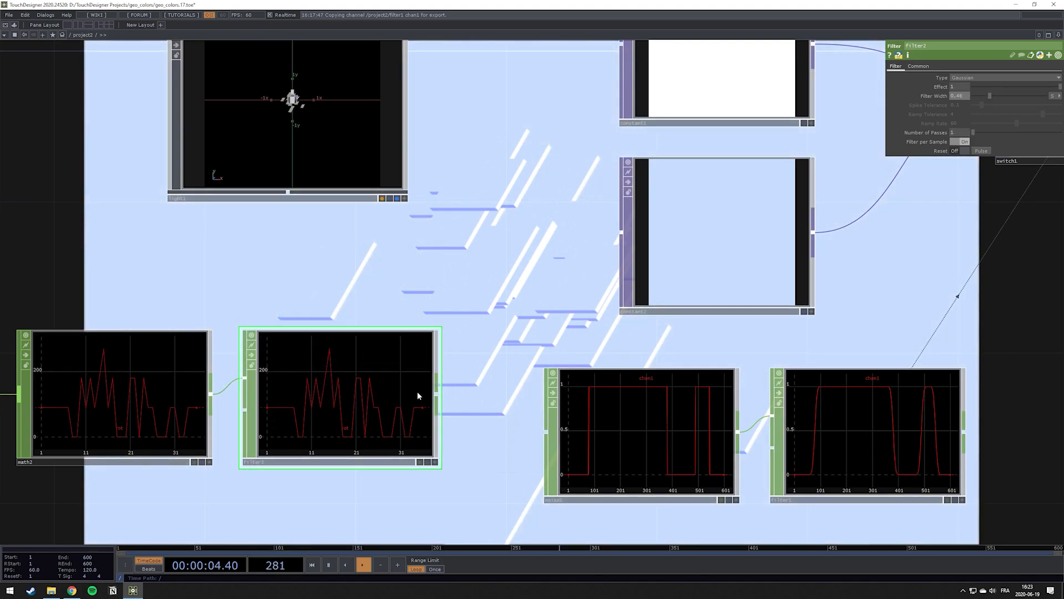
# In geo1's instancing settings, assign filter2 as the Rotate OP and its rot channel to Rotate Y
pyautogui.scroll(-5, 341, 304)
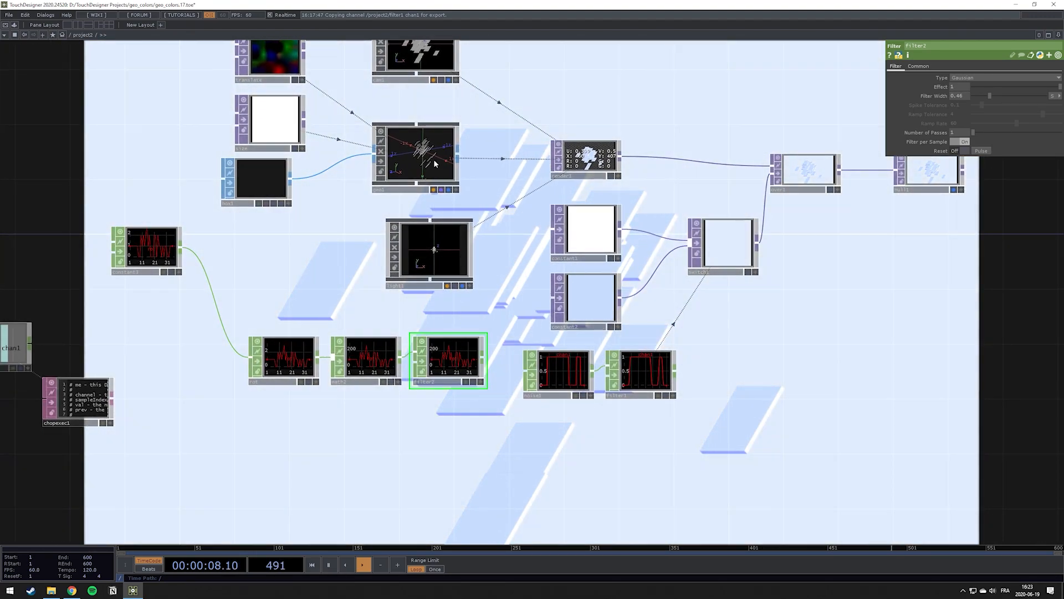
pyautogui.click(438, 166)
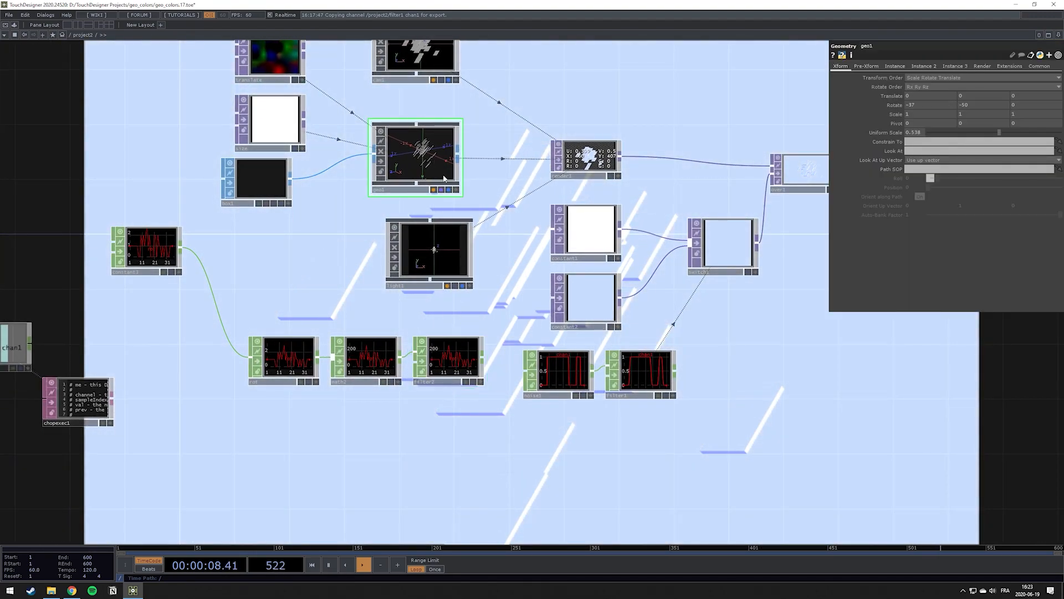
pyautogui.click(894, 66)
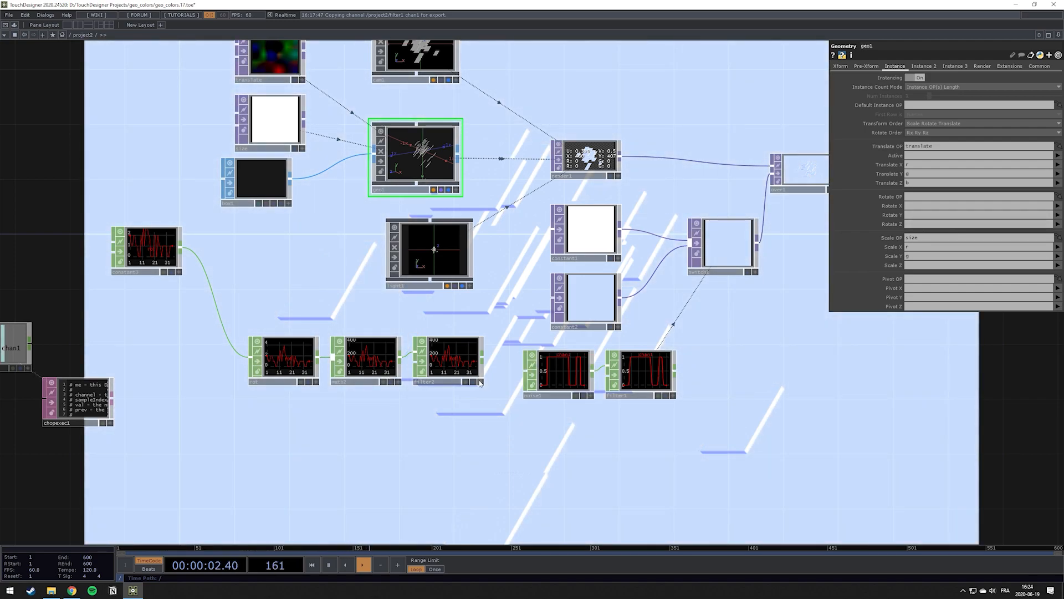
pyautogui.click(480, 382)
pyautogui.moveTo(456, 362); pyautogui.dragTo(919, 198)
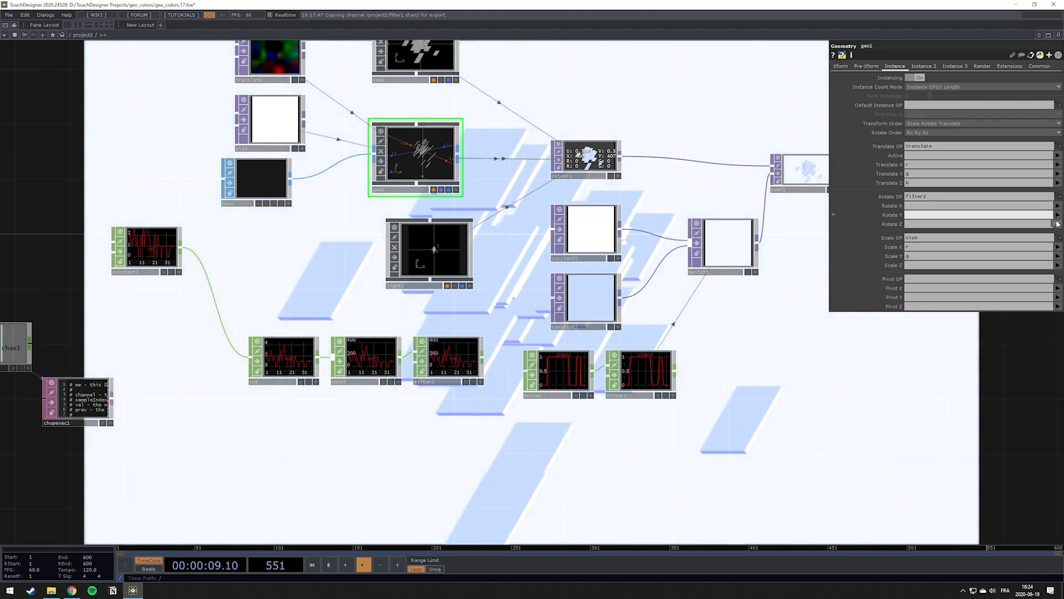
pyautogui.click(1057, 214)
pyautogui.moveTo(685, 125); pyautogui.dragTo(596, 350)
pyautogui.moveTo(650, 288); pyautogui.dragTo(626, 325)
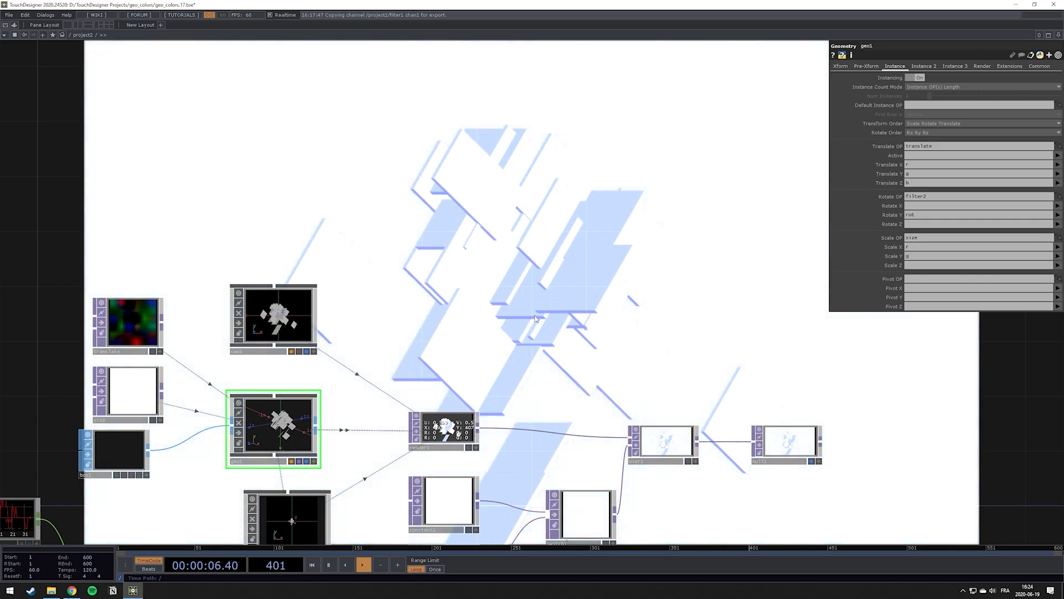
pyautogui.moveTo(583, 291); pyautogui.dragTo(703, 170)
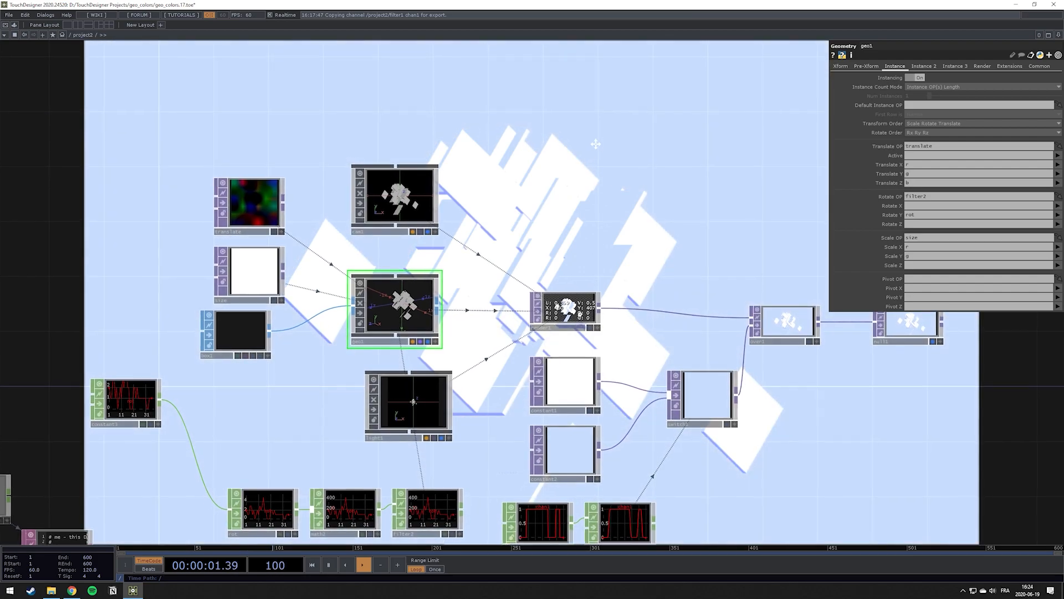
# Duplicate the noise1 and filter1 CHOP pair and place the copies above the translate TOP
pyautogui.moveTo(595, 144); pyautogui.dragTo(592, 109)
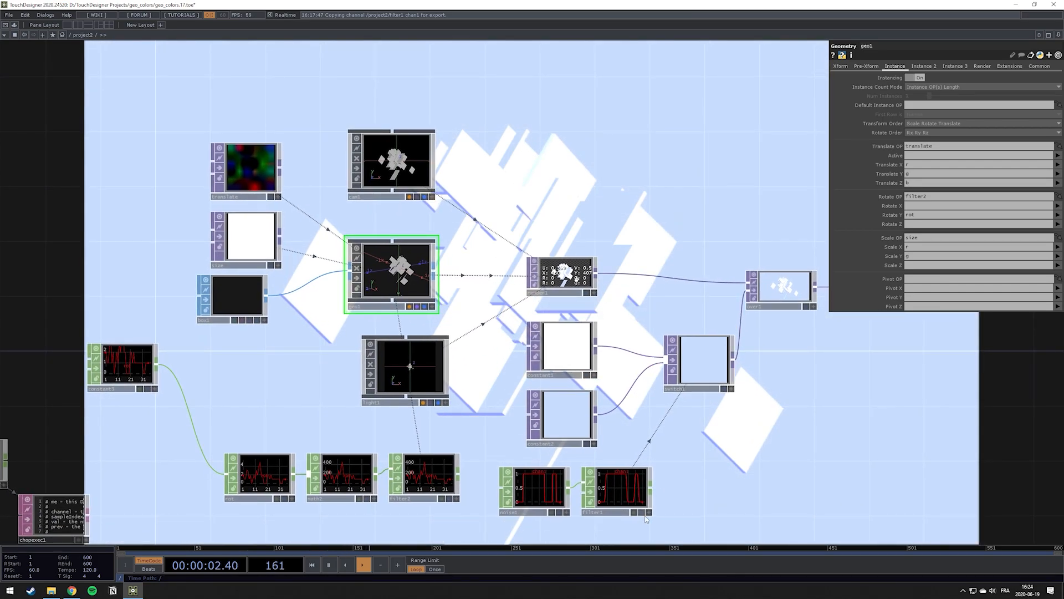
pyautogui.moveTo(716, 503); pyautogui.dragTo(676, 420)
pyautogui.moveTo(637, 465)
pyautogui.mouseDown(button='right')
pyautogui.moveTo(537, 382)
pyautogui.moveTo(452, 382)
pyautogui.moveTo(475, 395)
pyautogui.mouseUp(button='right')
pyautogui.hotkey('ctrl', 'c')
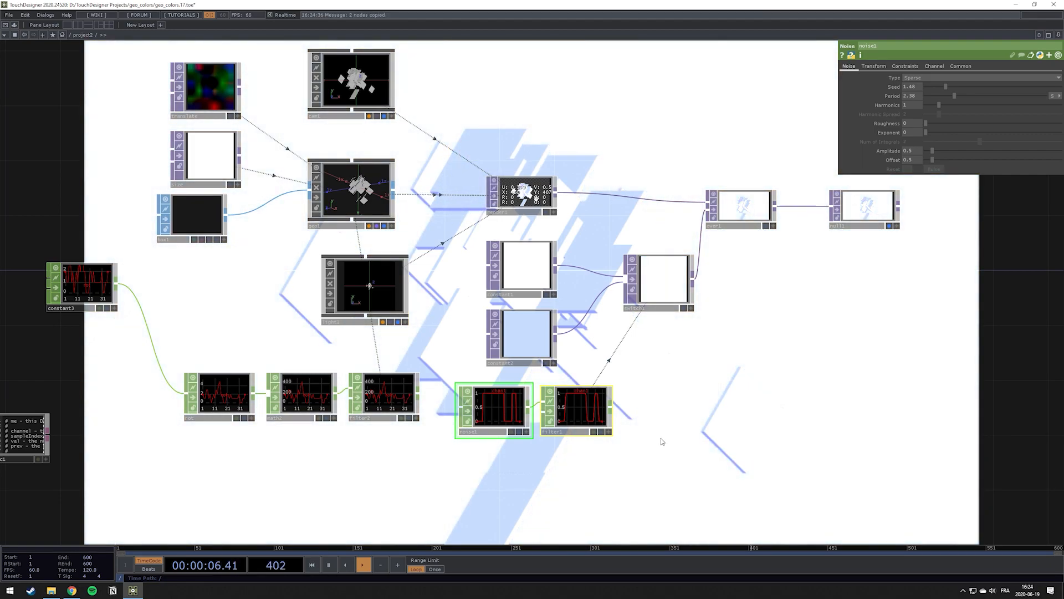
pyautogui.scroll(-5, 554, 219)
pyautogui.scroll(3, 557, 222)
pyautogui.scroll(-4, 582, 266)
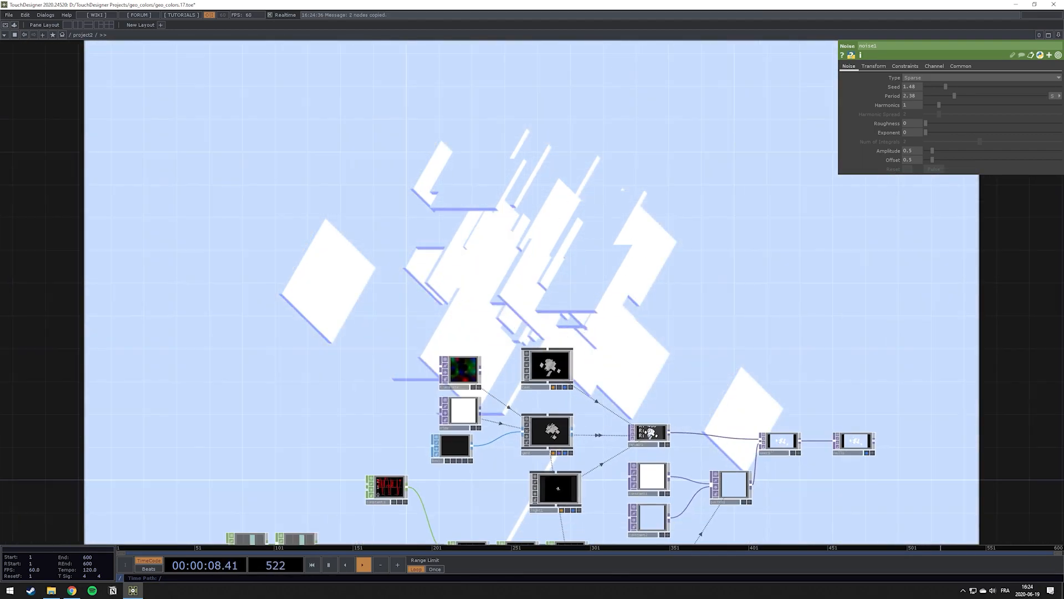
pyautogui.scroll(1, 612, 314)
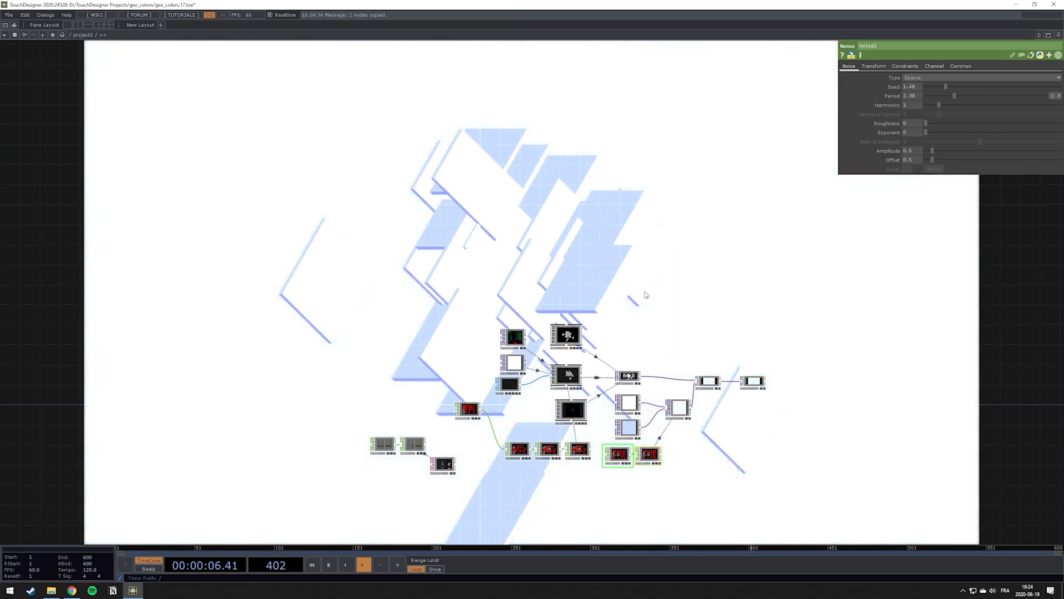
pyautogui.scroll(4, 665, 436)
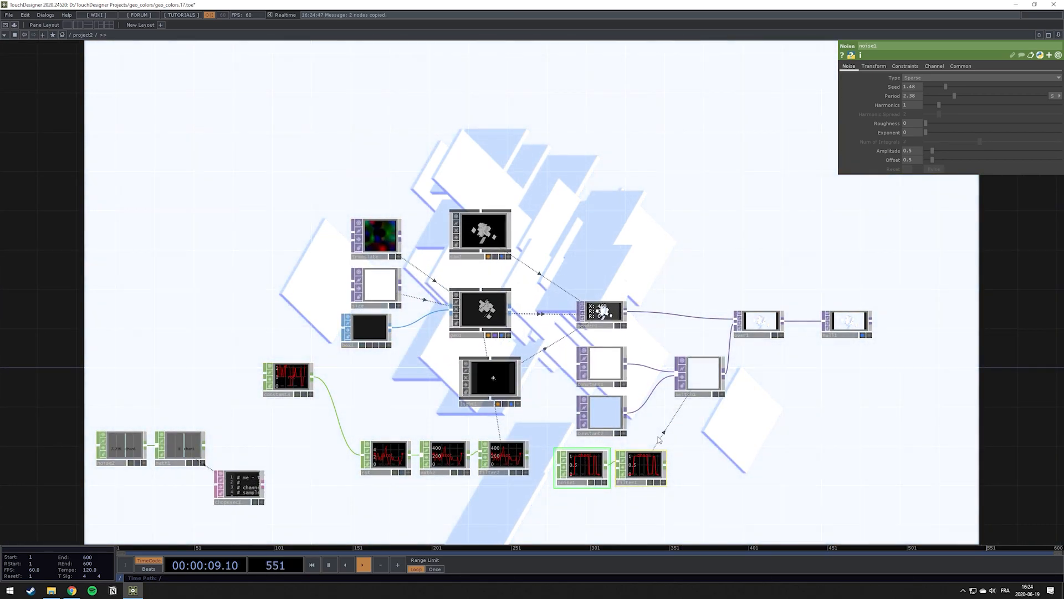
pyautogui.moveTo(518, 71); pyautogui.dragTo(639, 189)
pyautogui.hotkey('ctrl', 'v')
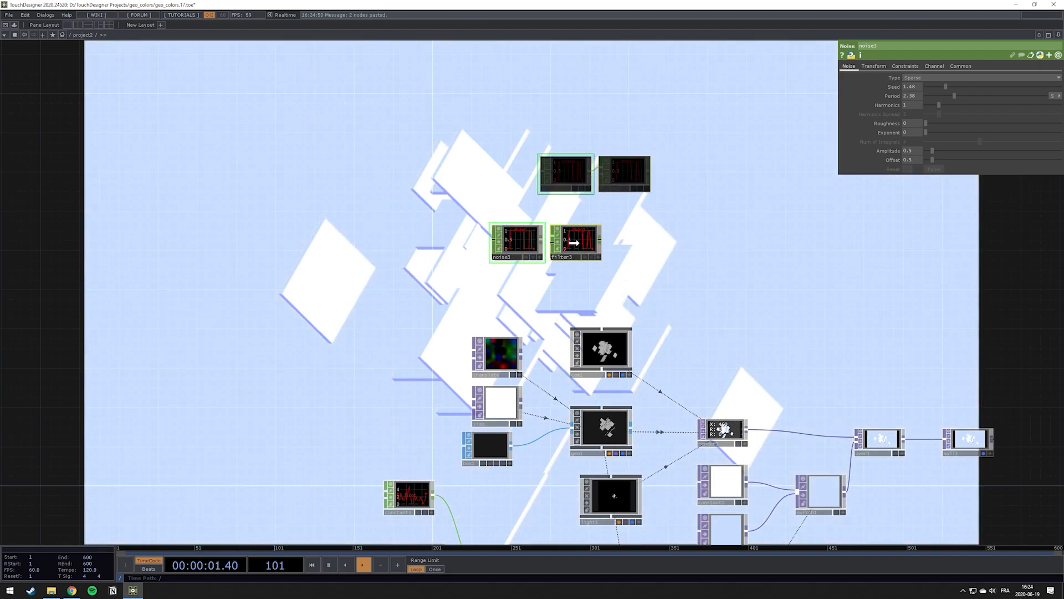
pyautogui.click(513, 306)
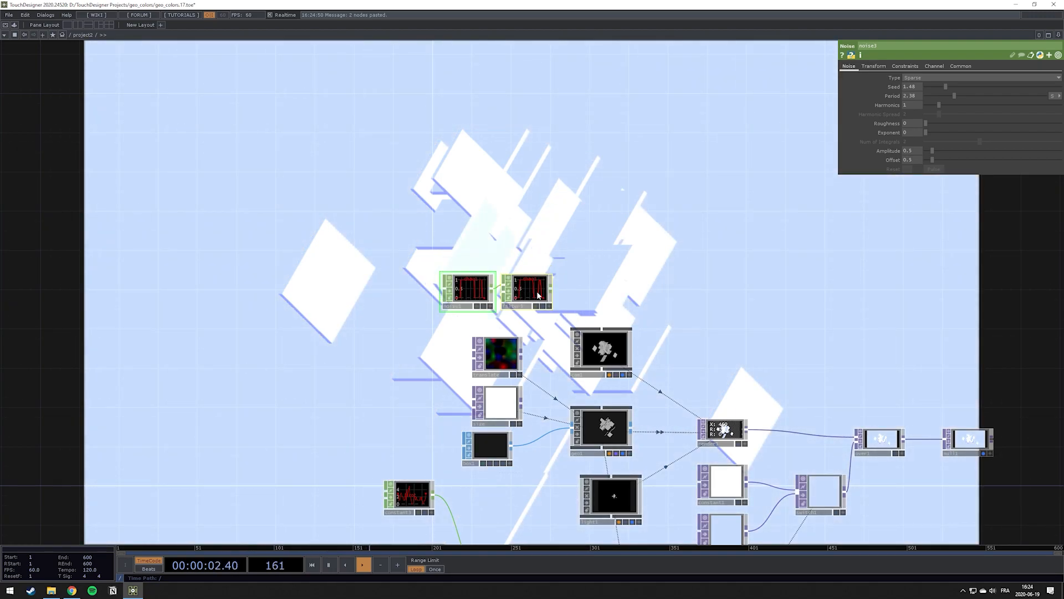
pyautogui.scroll(2, 571, 317)
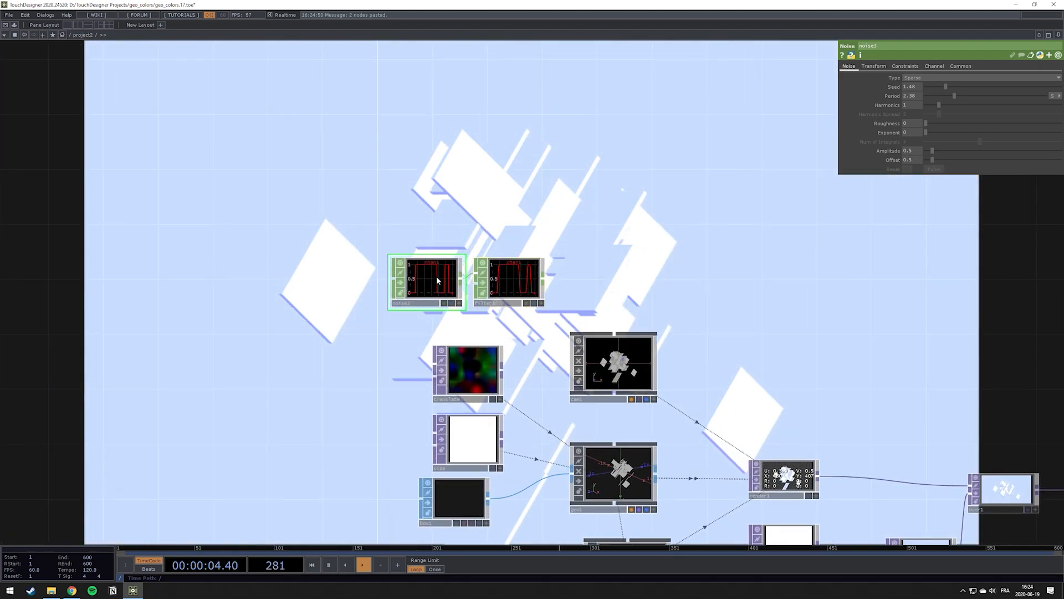
# Set the copied Noise CHOP's Seed to about 1.57 and its Amplitude to 50
pyautogui.moveTo(946, 87); pyautogui.dragTo(951, 87)
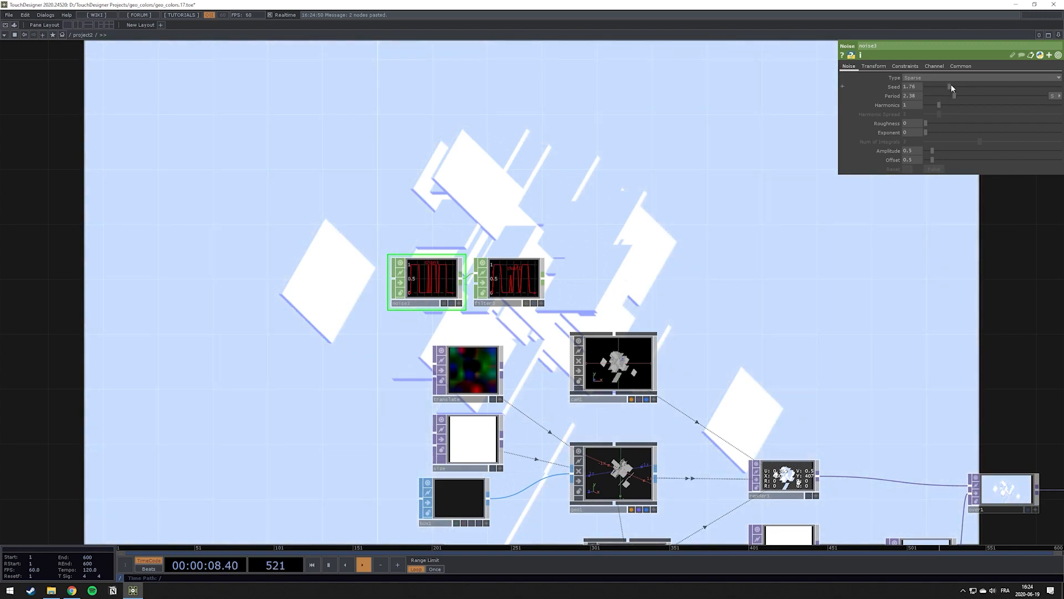
pyautogui.moveTo(950, 84); pyautogui.dragTo(950, 85)
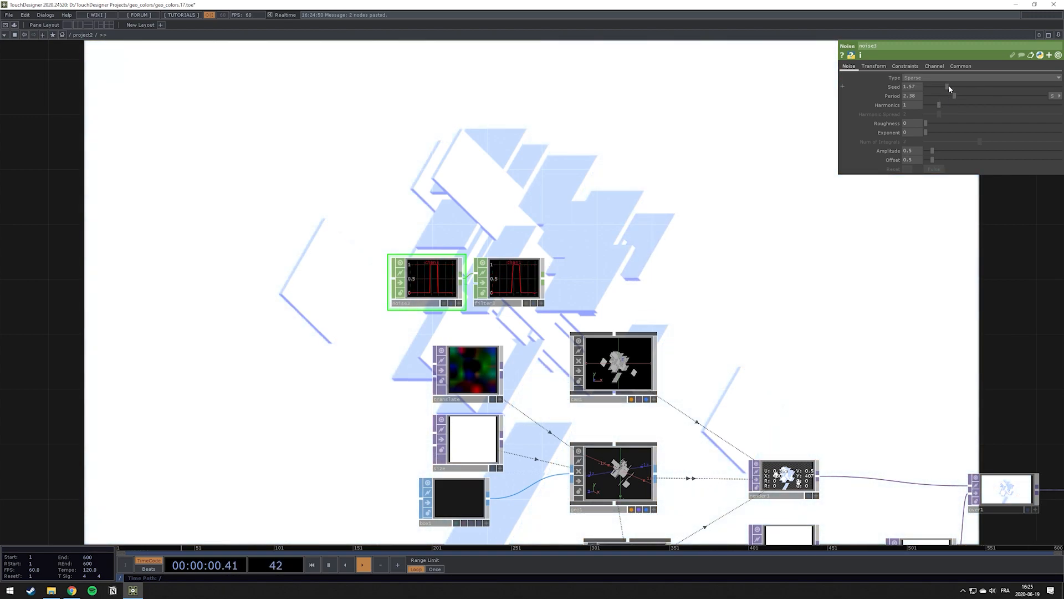
pyautogui.moveTo(949, 85); pyautogui.dragTo(947, 86)
pyautogui.moveTo(680, 215); pyautogui.dragTo(646, 199)
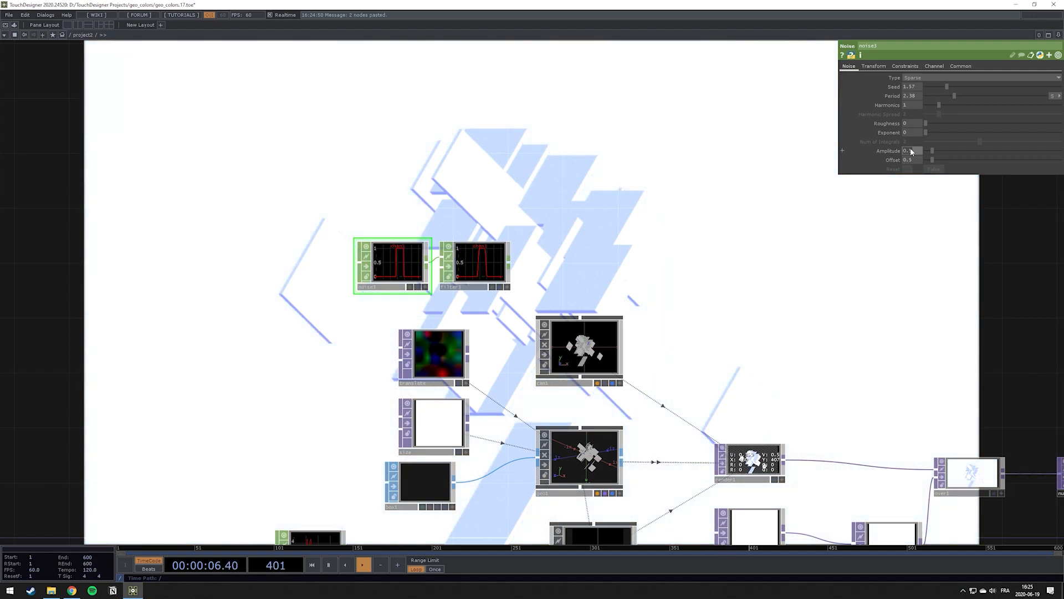
pyautogui.click(911, 151)
pyautogui.write('50')
pyautogui.press('Return')
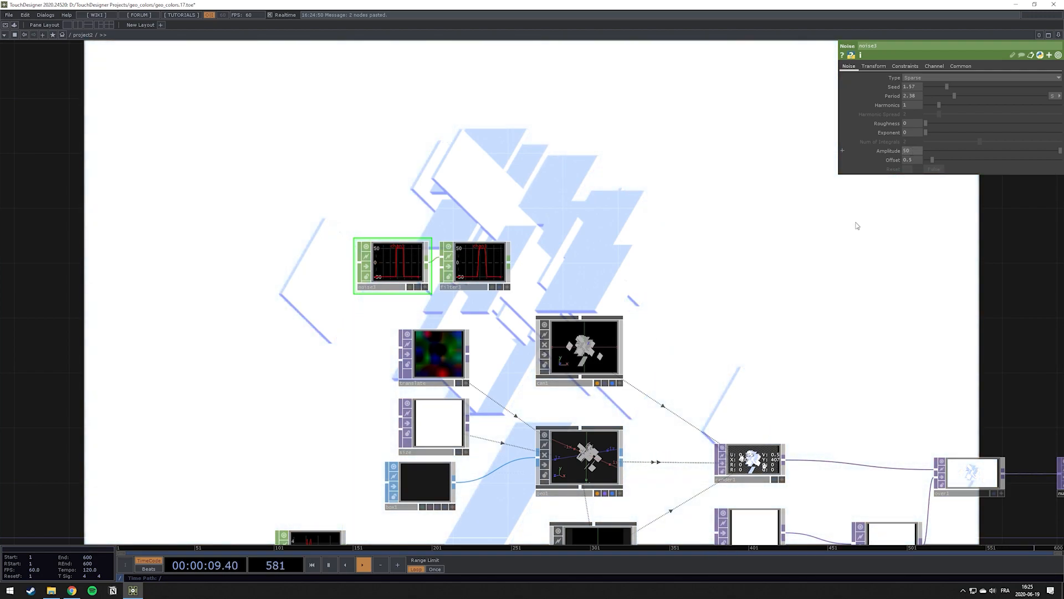
# Drive geo1's Y rotation in its transform settings with the chan1 channel of the copied Filter CHOP
pyautogui.click(614, 458)
pyautogui.click(840, 66)
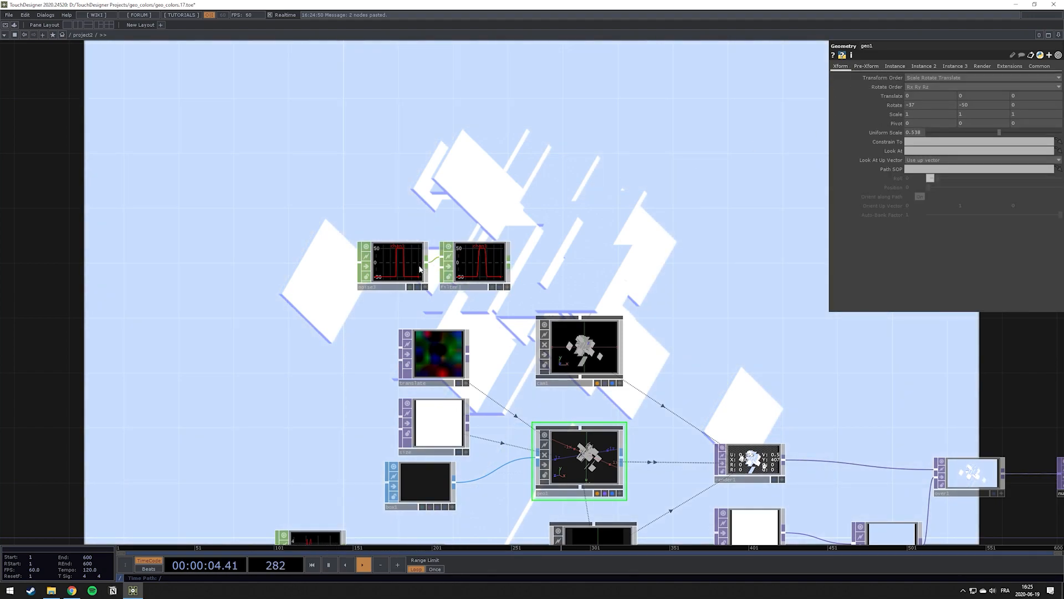
pyautogui.scroll(3, 419, 268)
pyautogui.scroll(-3, 413, 294)
pyautogui.scroll(3, 420, 299)
pyautogui.click(544, 297)
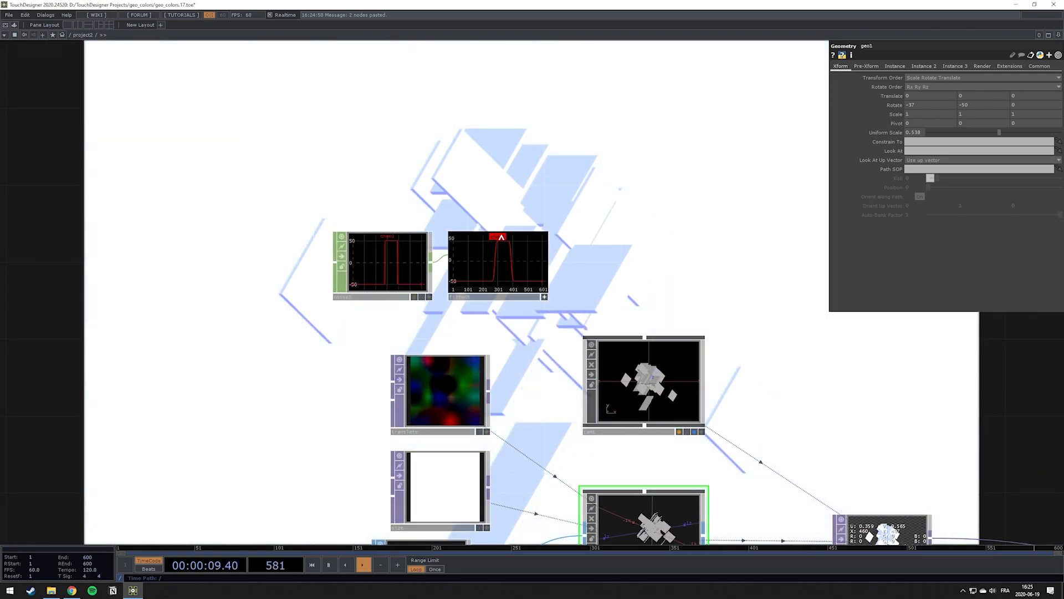
pyautogui.moveTo(502, 237); pyautogui.dragTo(972, 105)
pyautogui.scroll(-4, 668, 305)
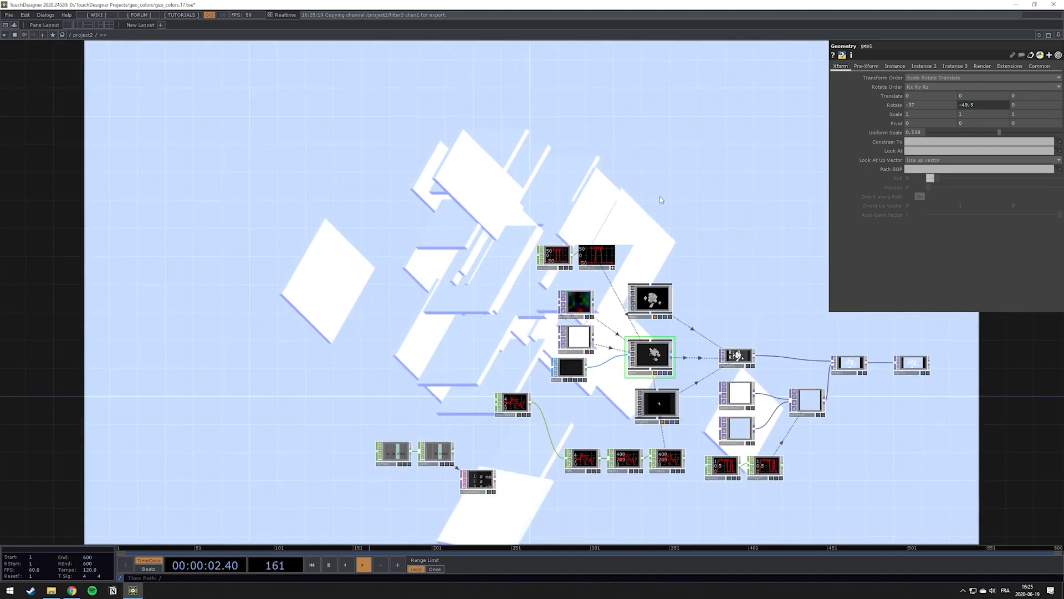
pyautogui.scroll(2, 668, 306)
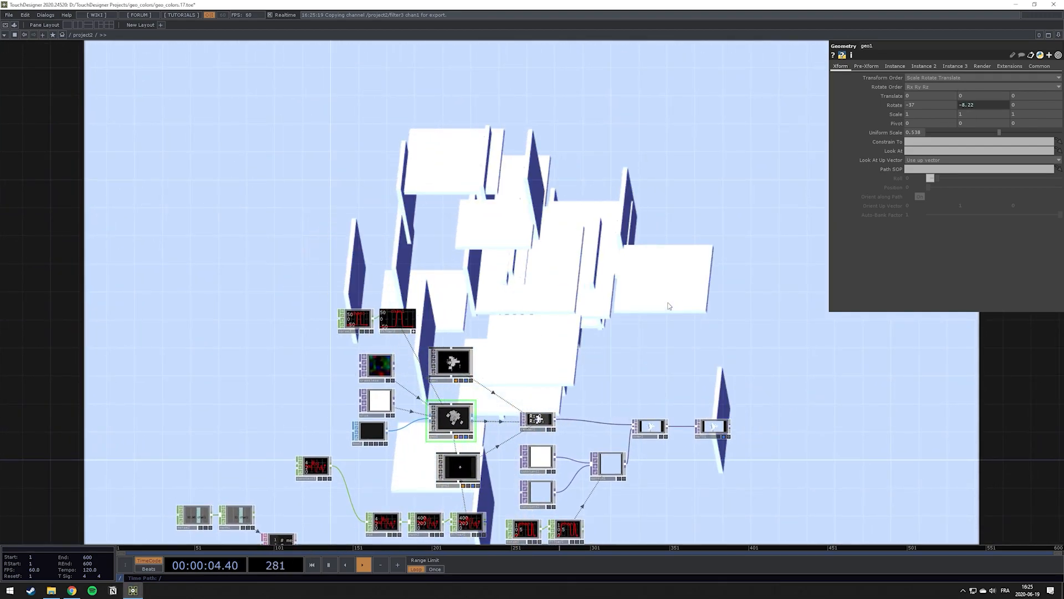